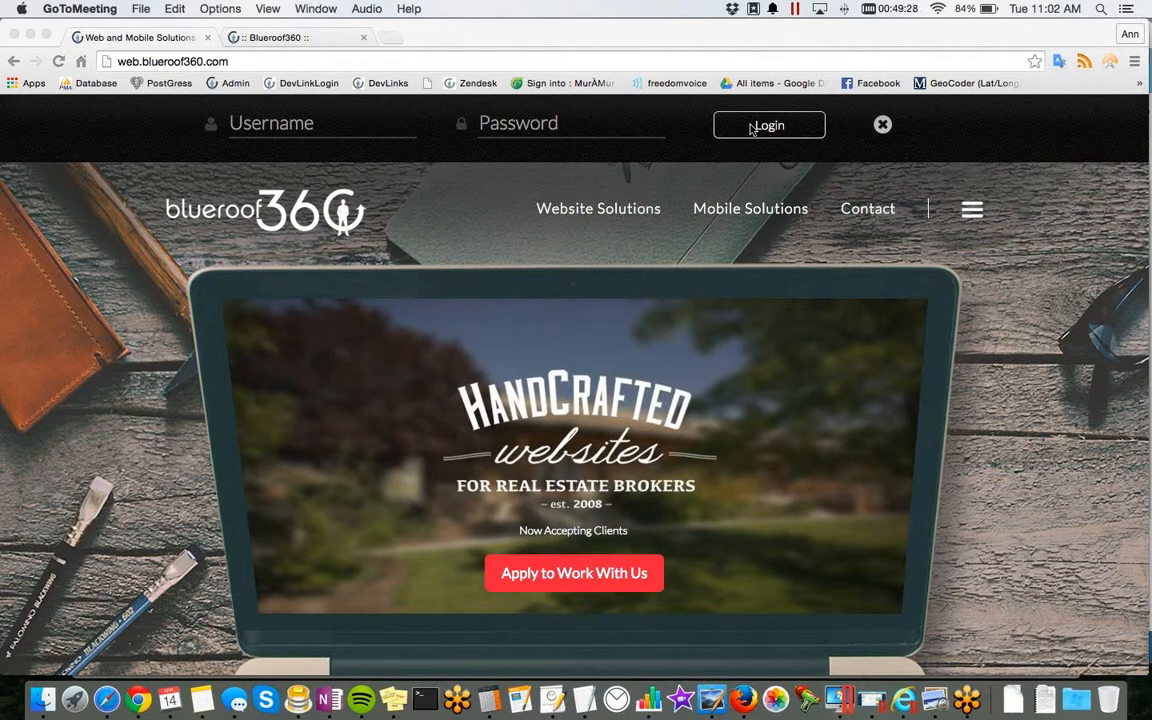
Step: Close the Web and Mobile Solutions browser tab and look over the admin dashboard
click(208, 38)
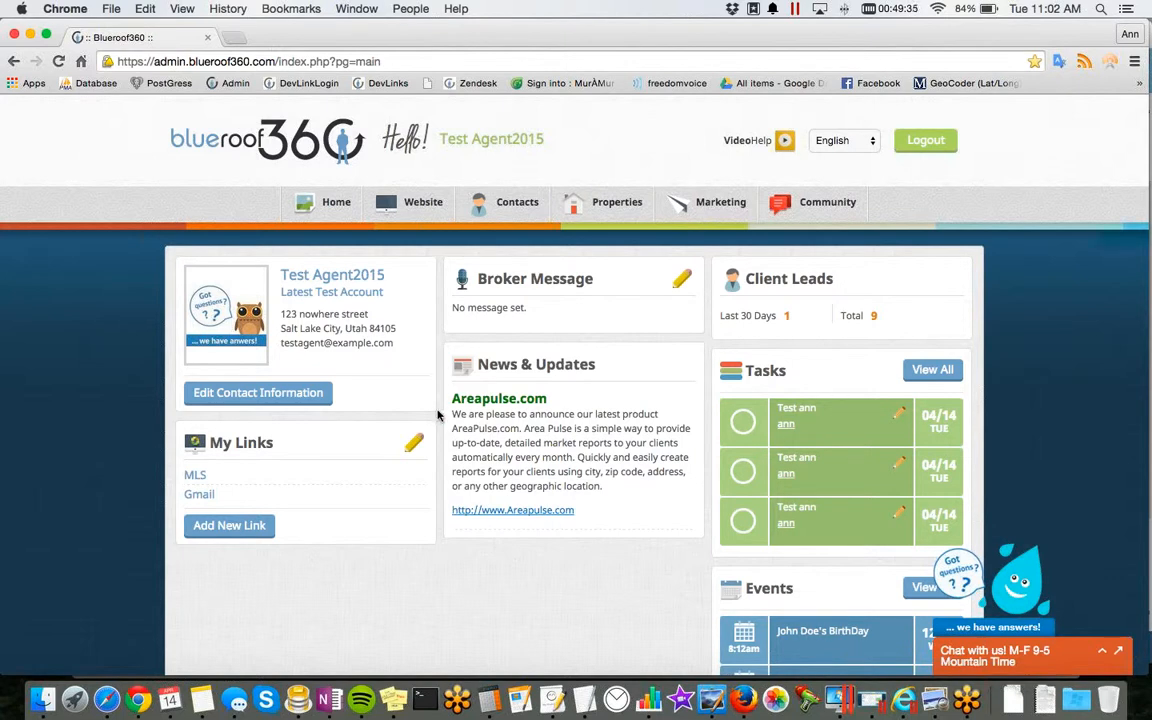
scroll(432, 440, down, 1)
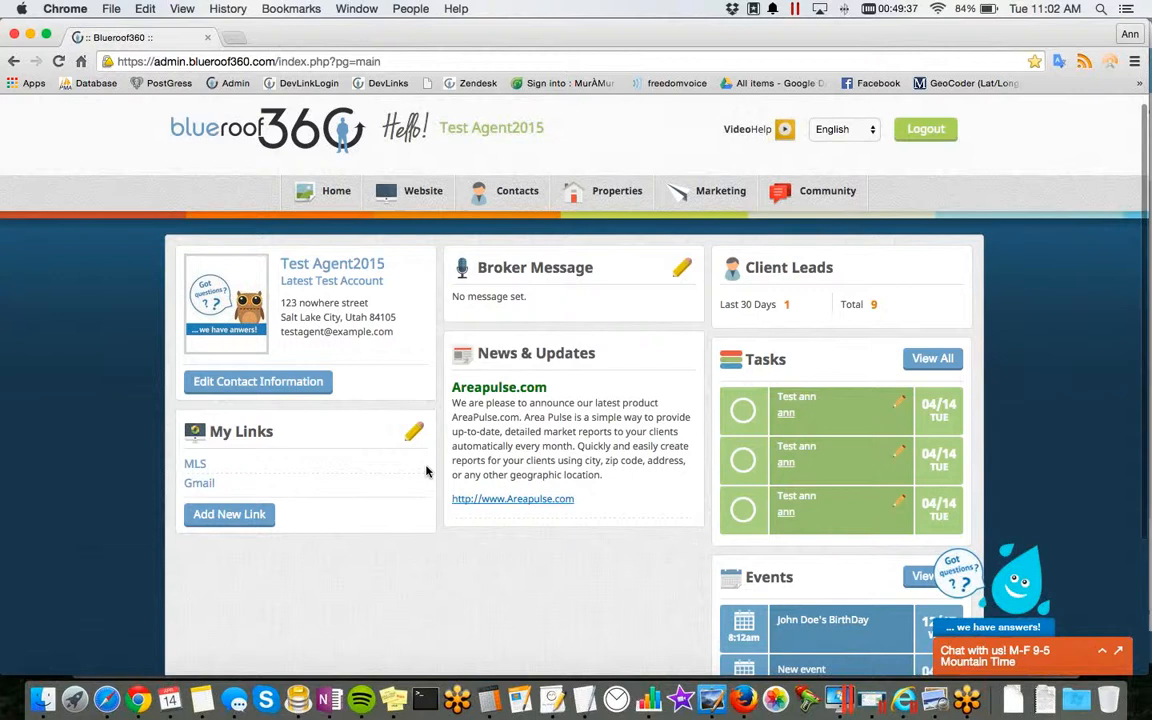
scroll(426, 471, up, 1)
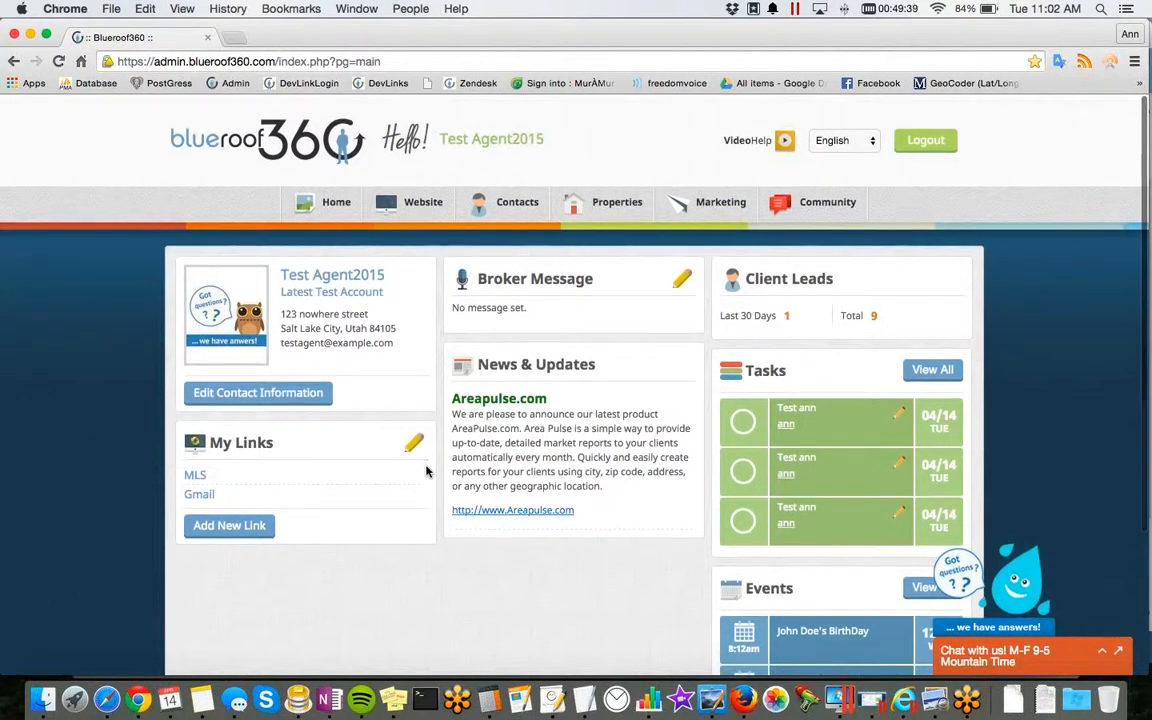
scroll(428, 466, down, 1)
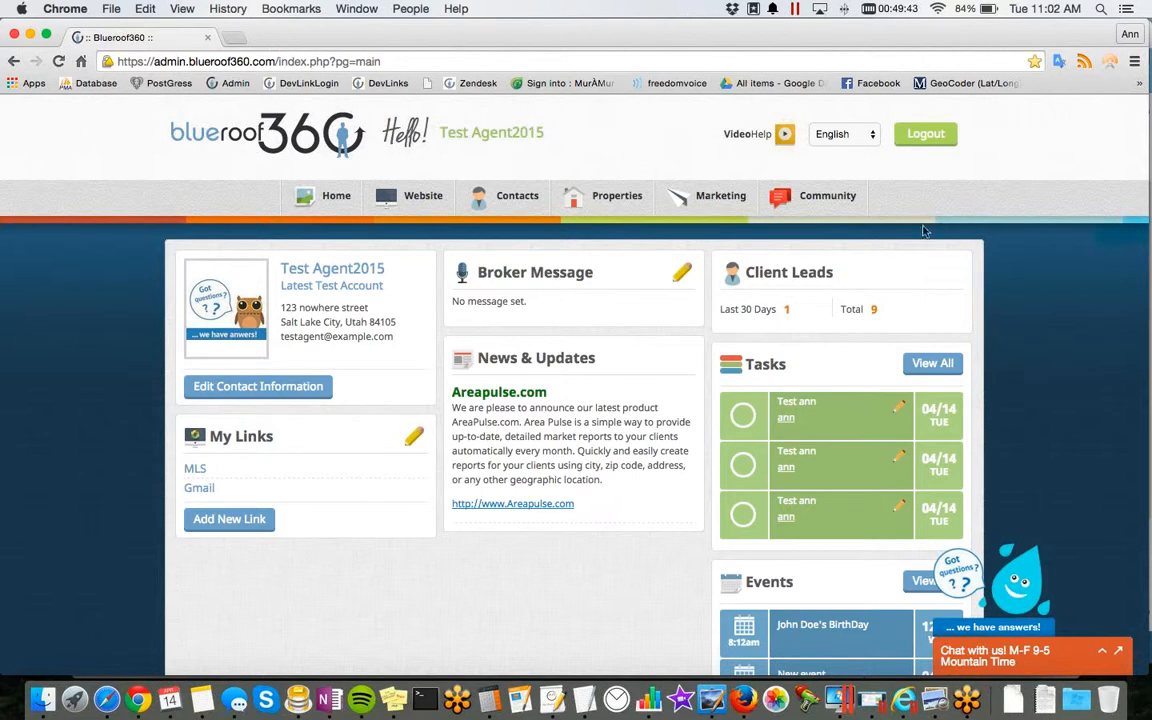
Step: Check the live chat form and the video help window, closing each one again
click(1094, 650)
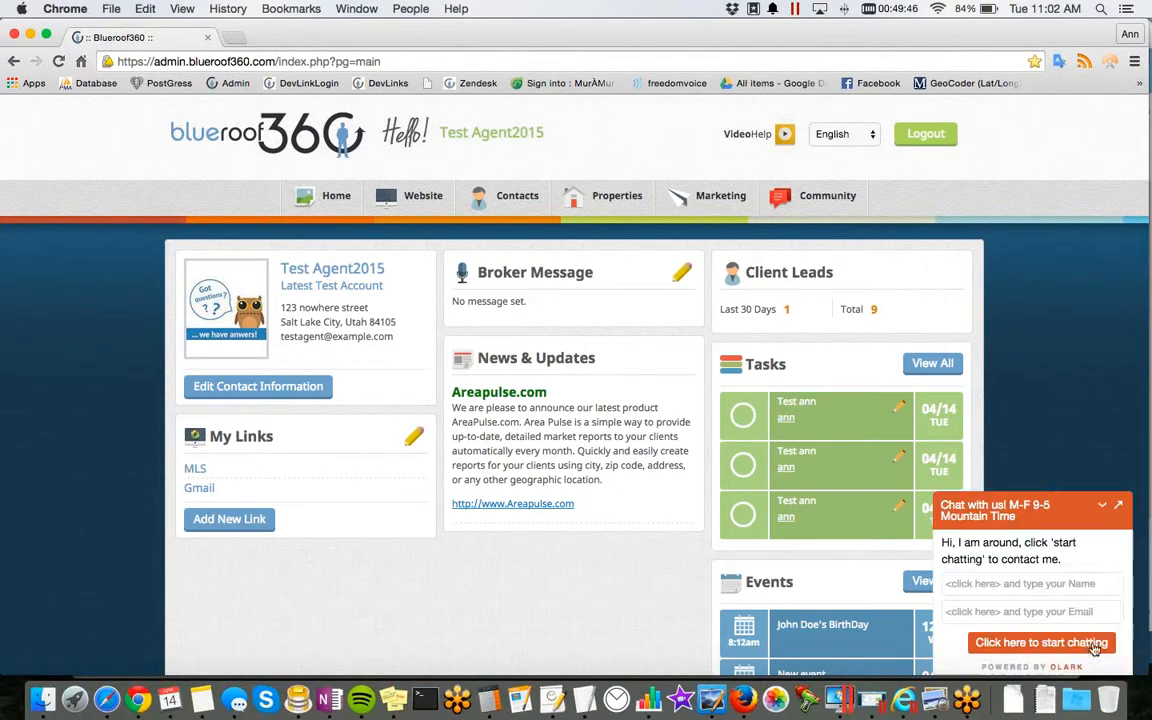
click(1103, 507)
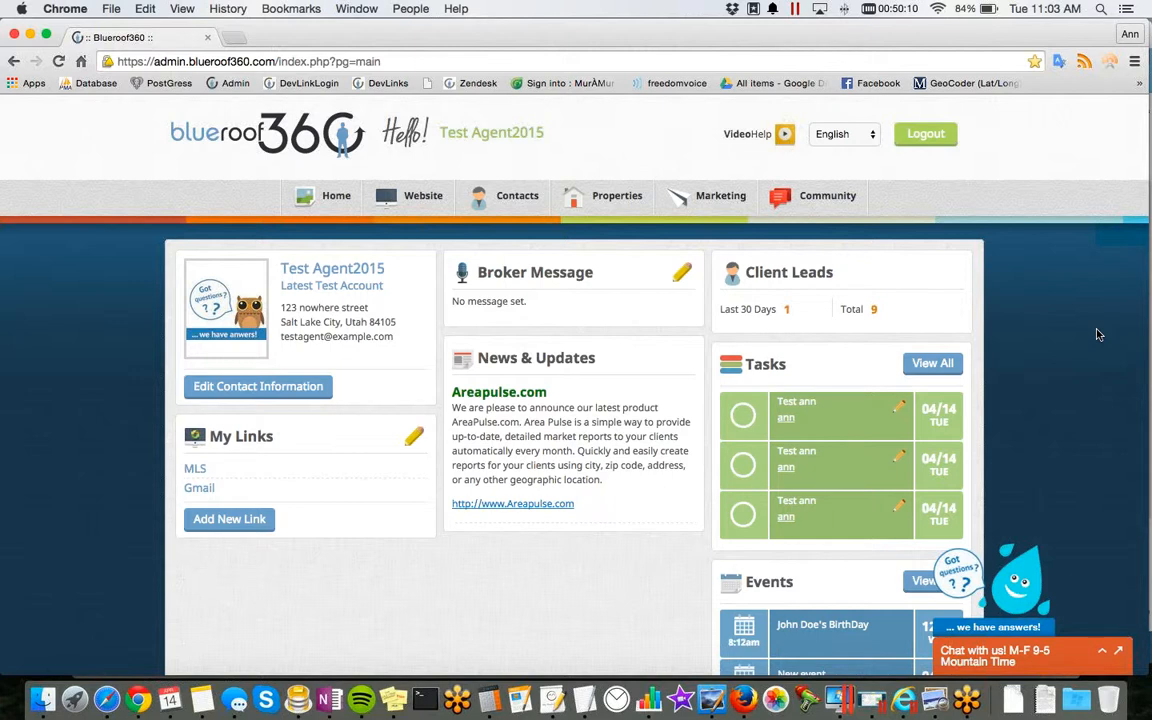
click(783, 140)
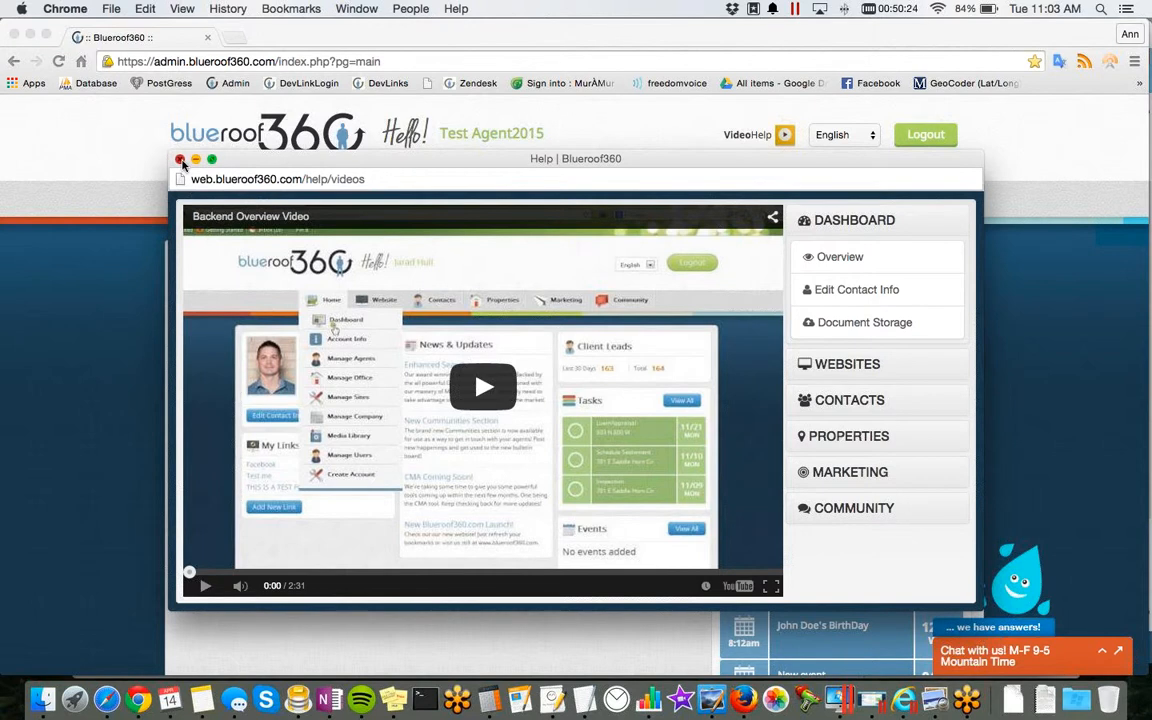
click(180, 160)
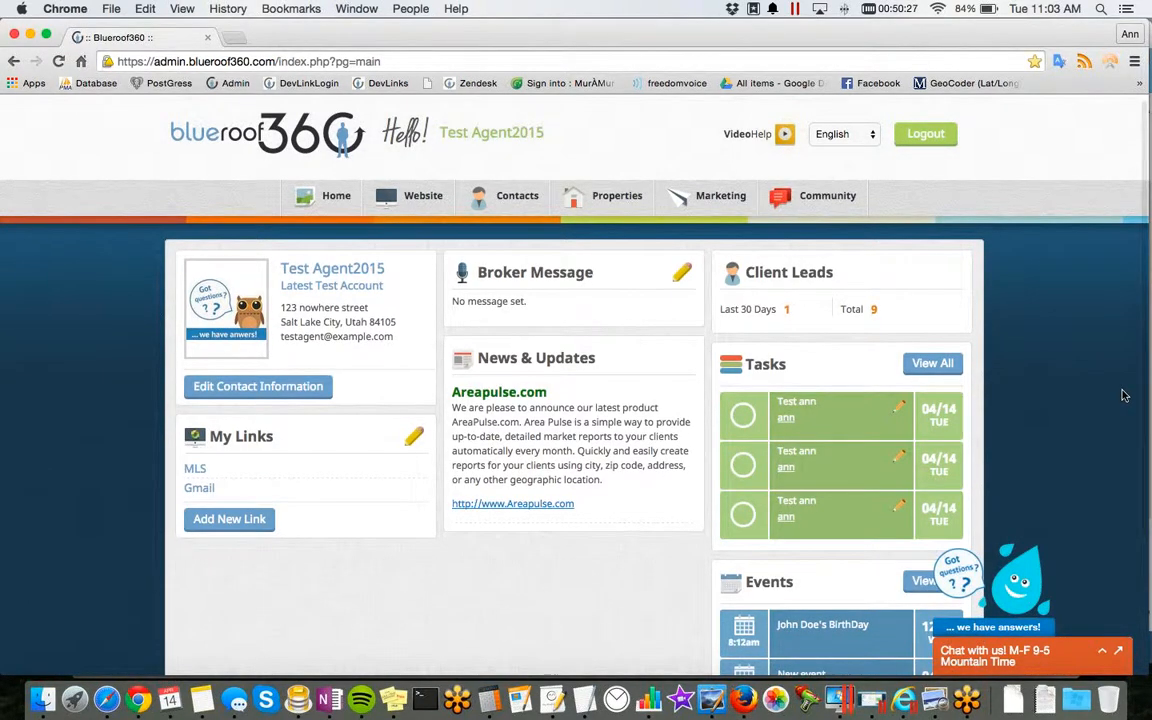
Step: Open the My Contacts page from the dashboard
scroll(1122, 396, down, 1)
scroll(1122, 396, up, 1)
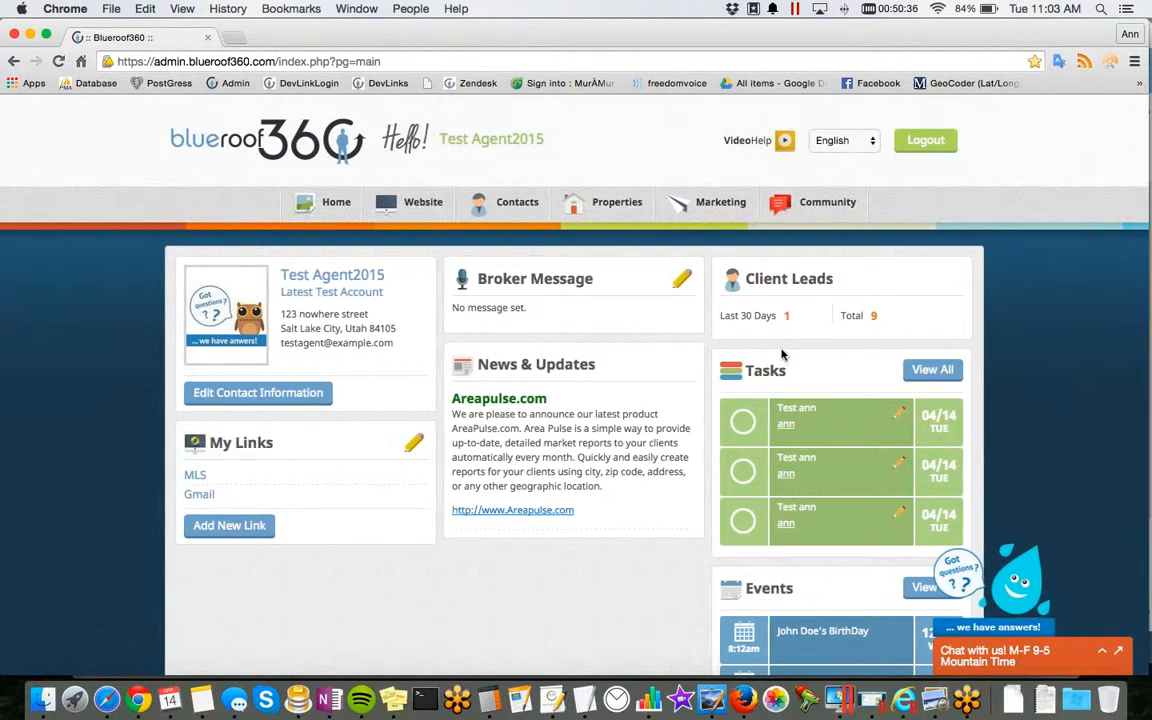
mouse_move(517, 202)
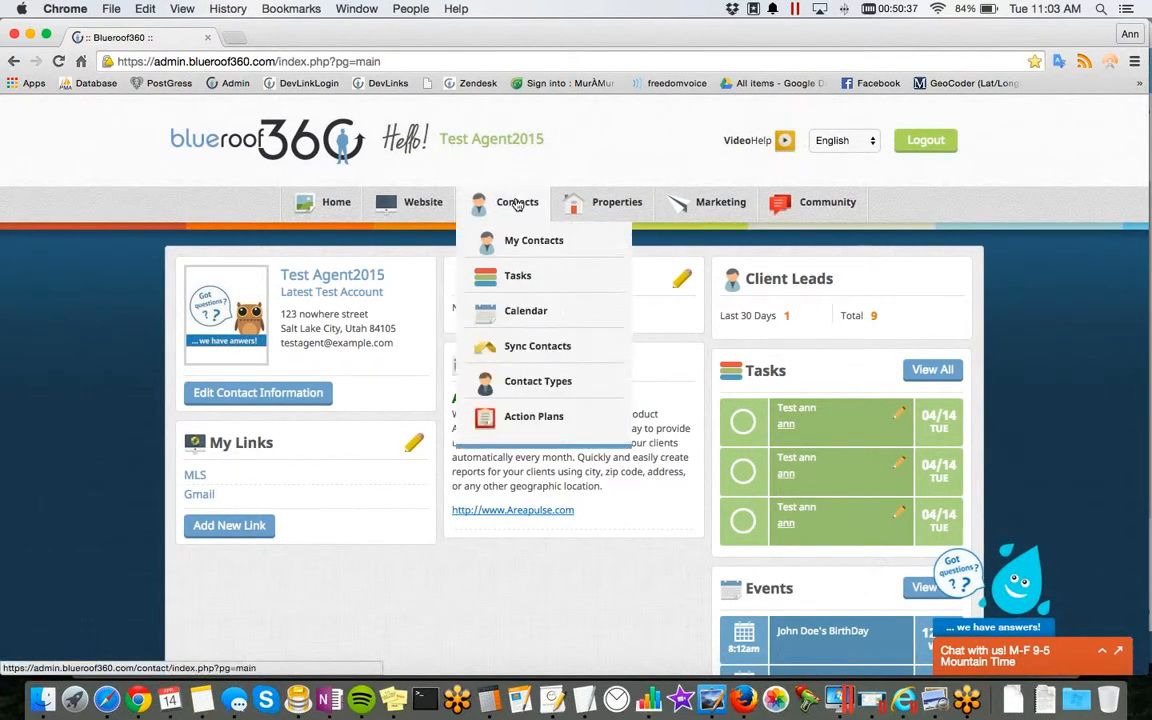
scroll(517, 204, down, 1)
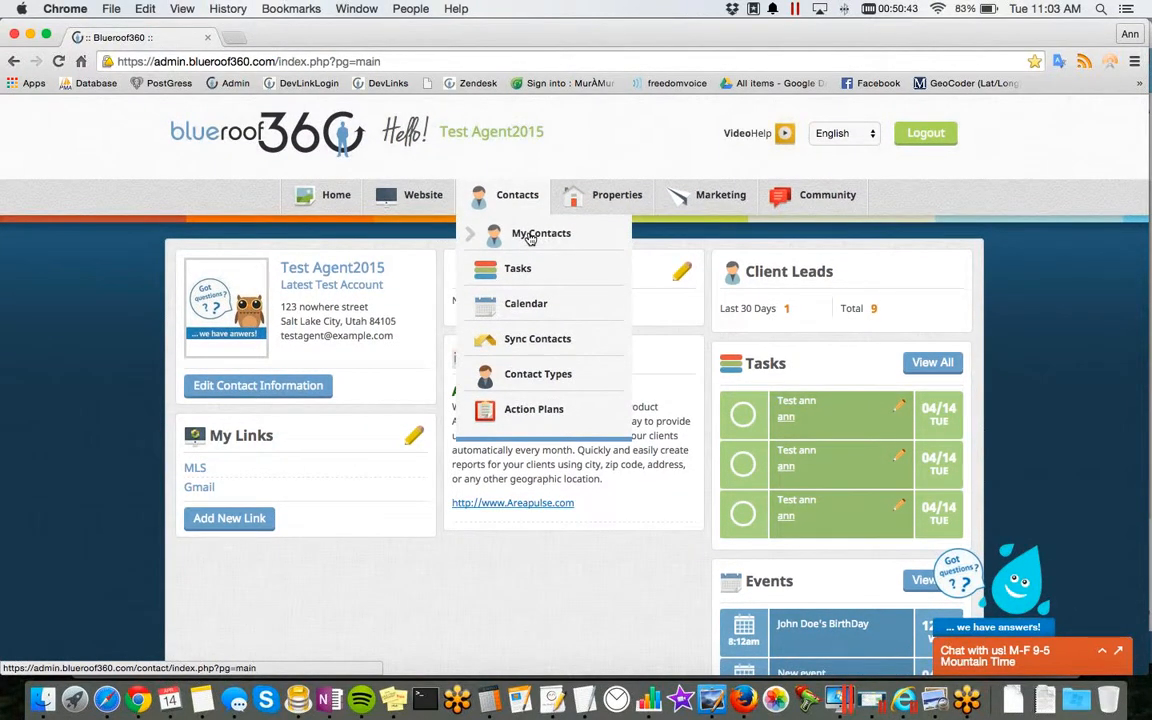
scroll(531, 238, down, 1)
click(530, 236)
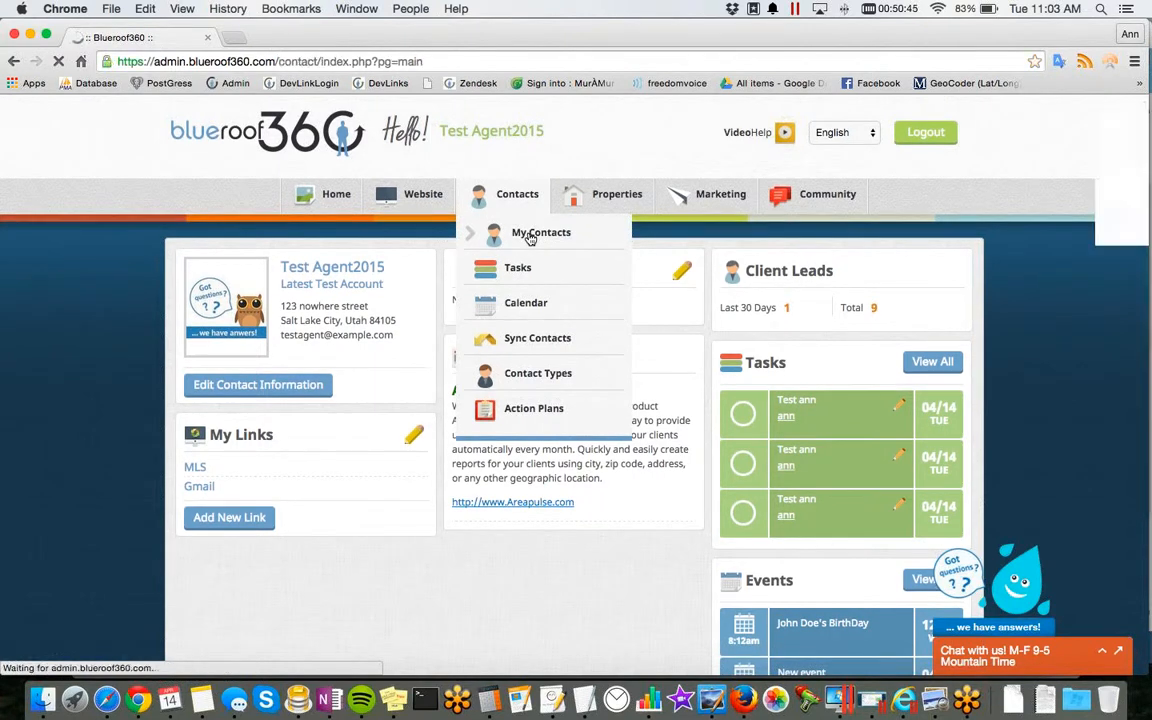
Step: Filter the contact list by Affiliates: Home Inspector and clear the filter again
scroll(828, 360, down, 1)
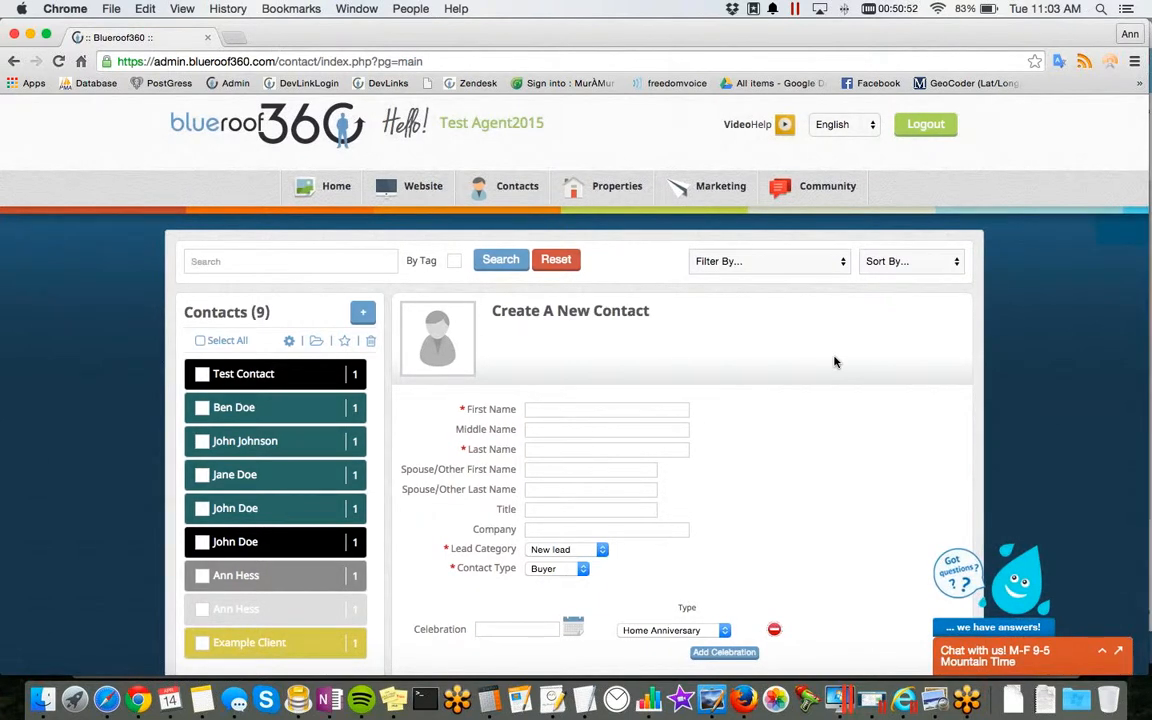
scroll(820, 370, down, 1)
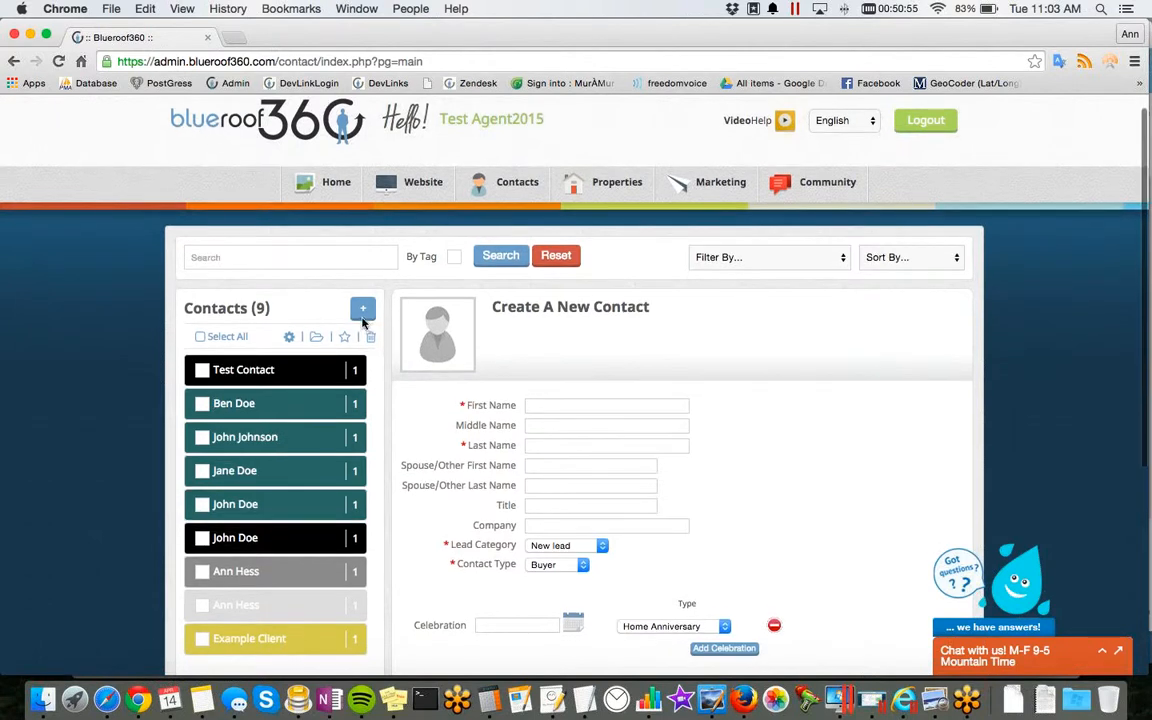
scroll(363, 320, down, 1)
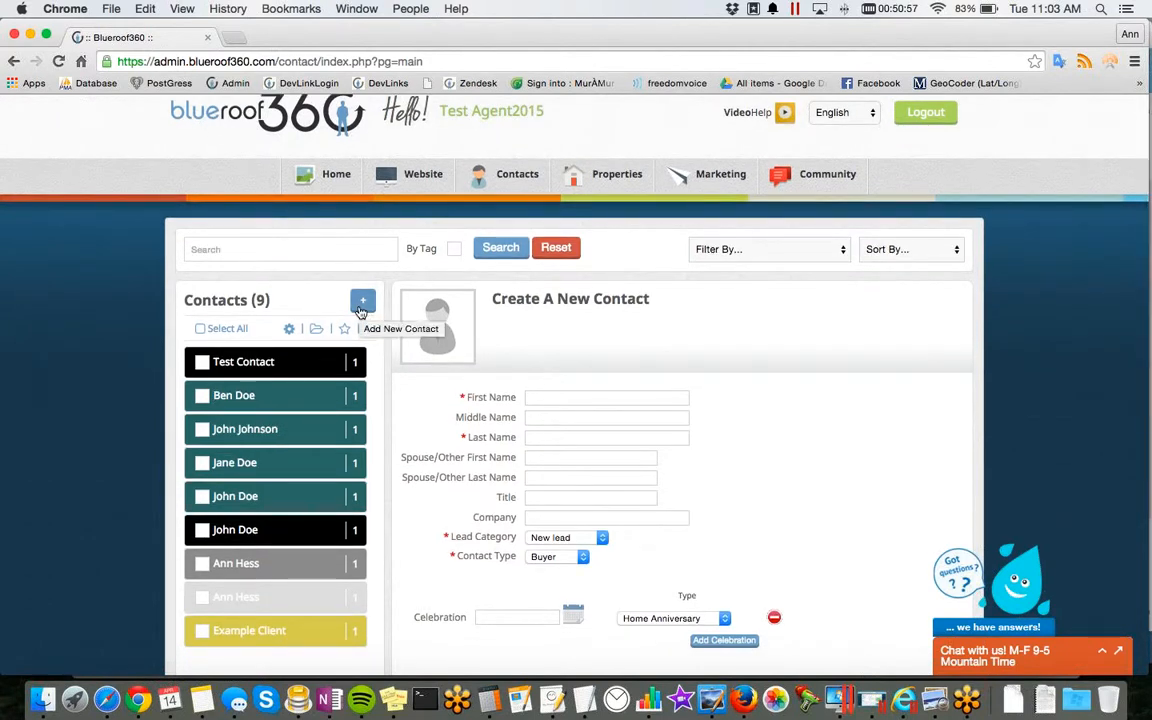
click(807, 251)
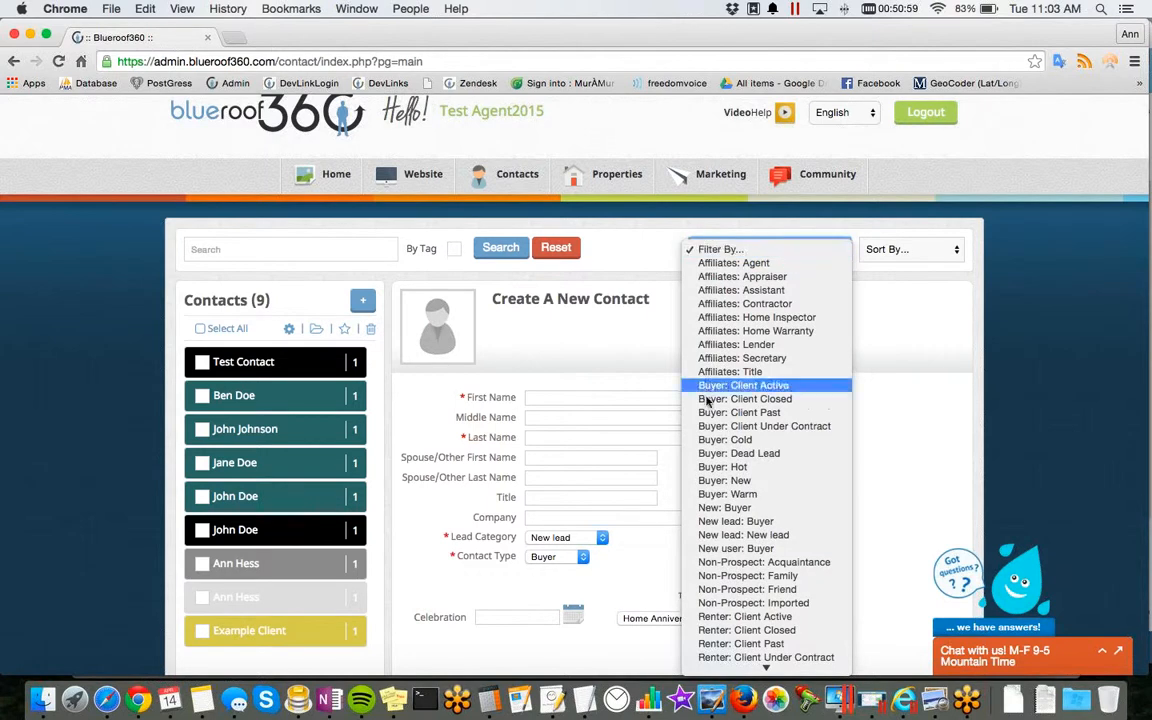
click(717, 318)
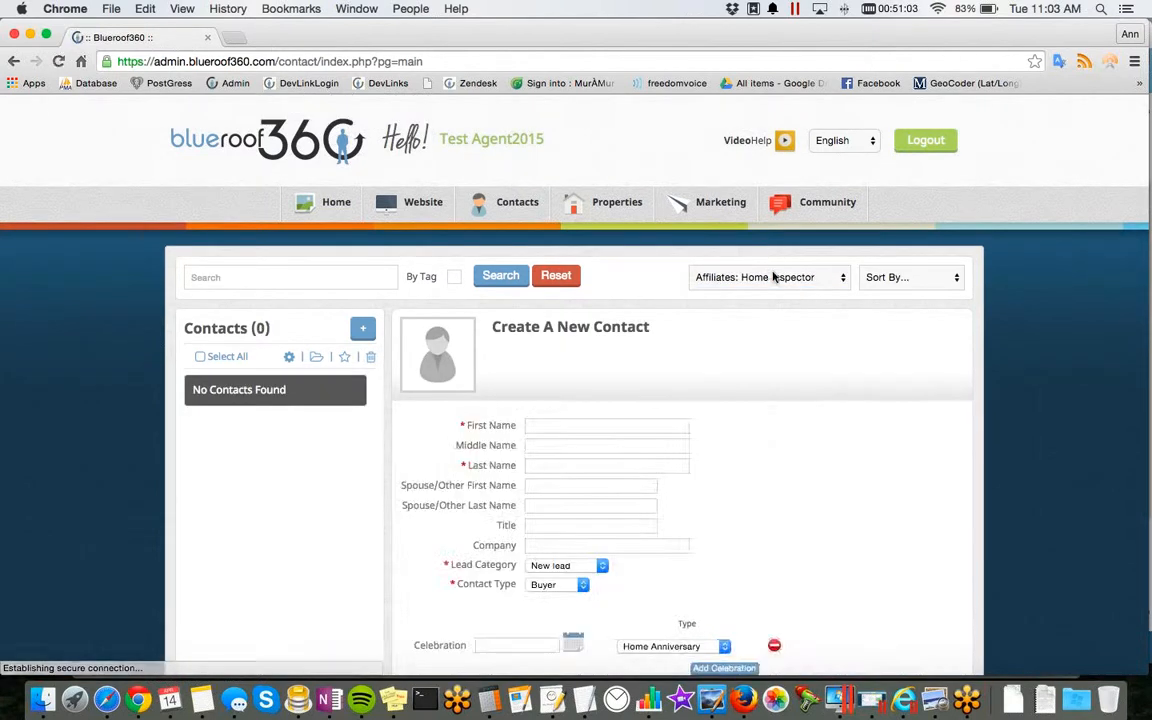
click(770, 277)
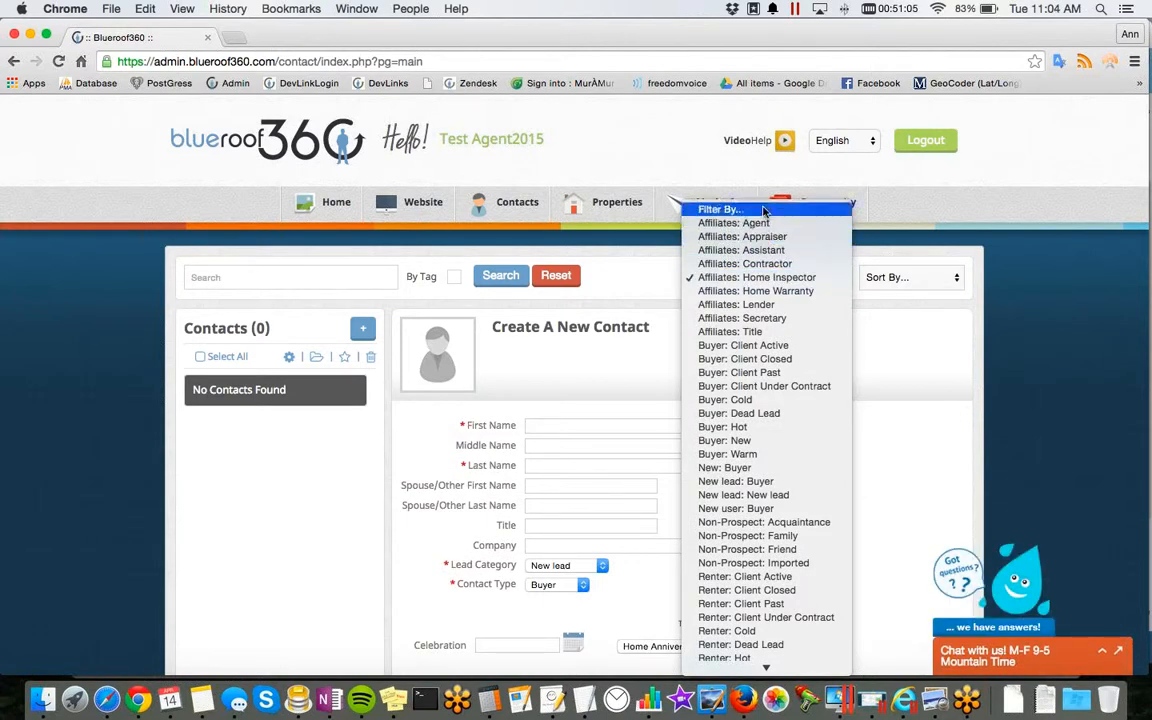
click(763, 211)
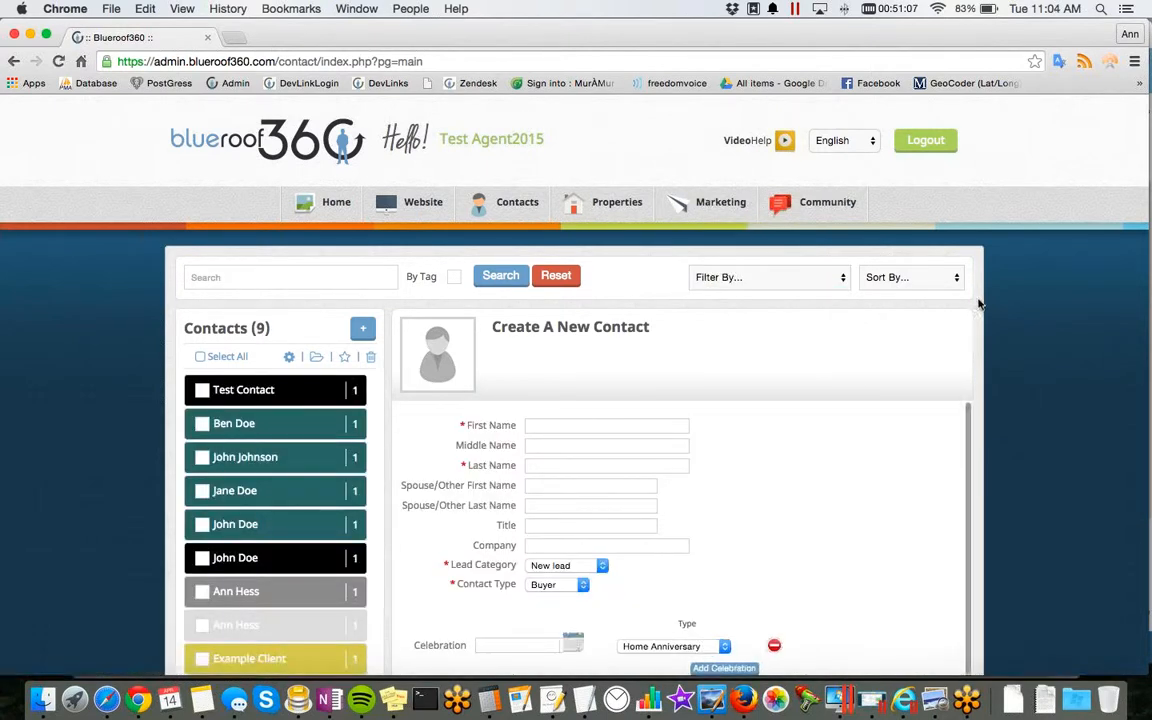
Step: Sort the contact list by last name
click(948, 278)
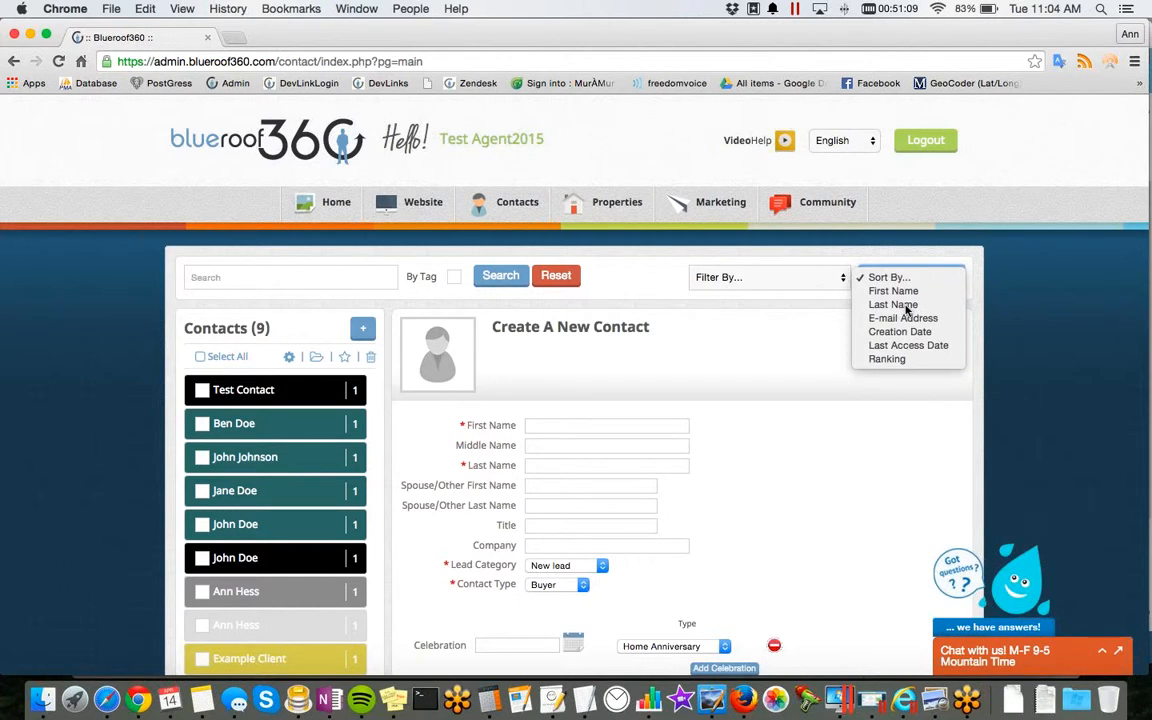
click(906, 305)
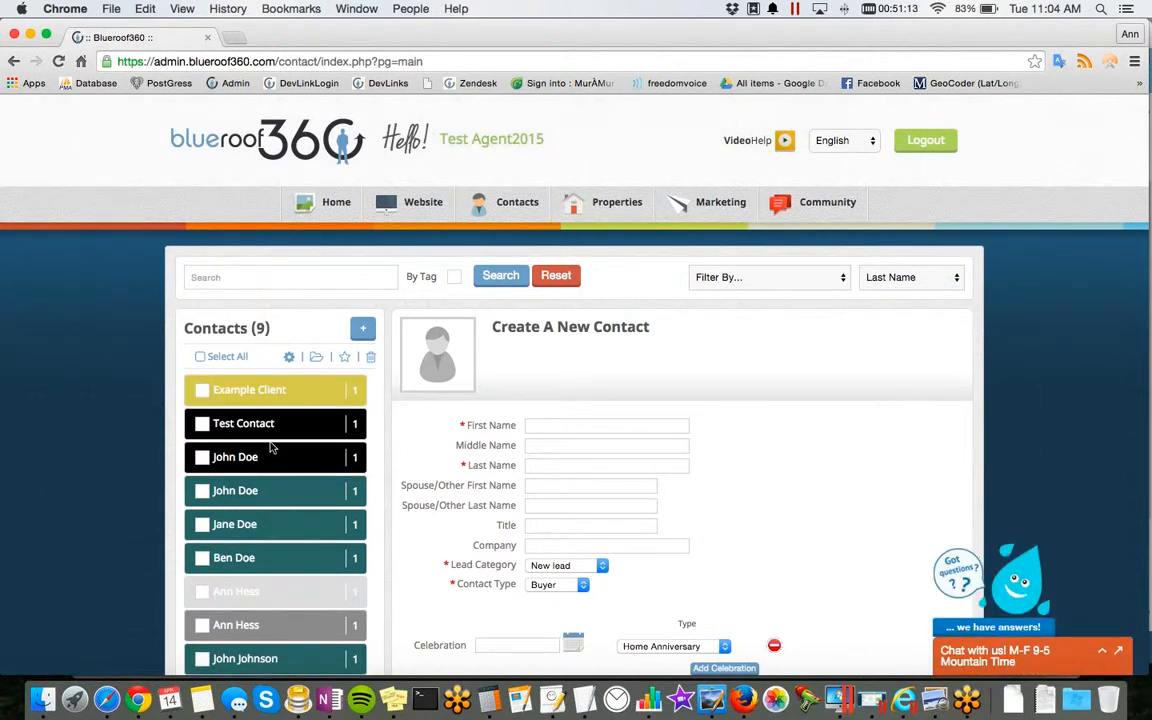
scroll(270, 448, down, 2)
scroll(314, 240, down, 1)
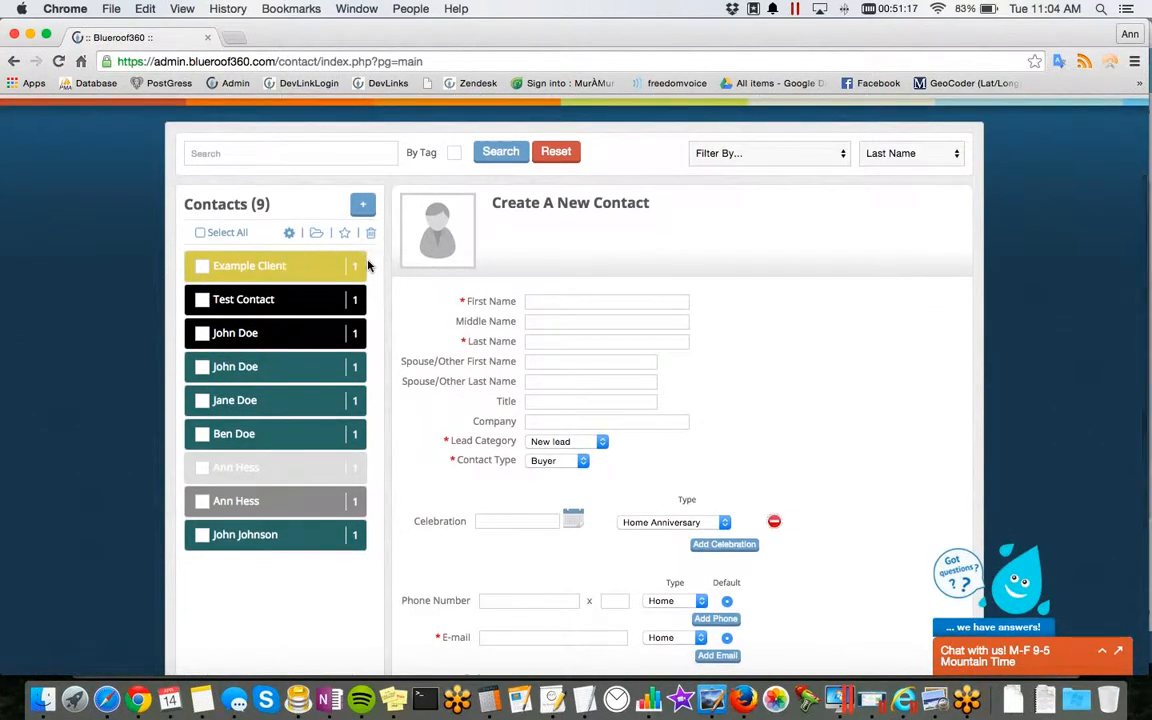
Step: Show the bulk actions for the contact list and review the choices without picking one
click(289, 233)
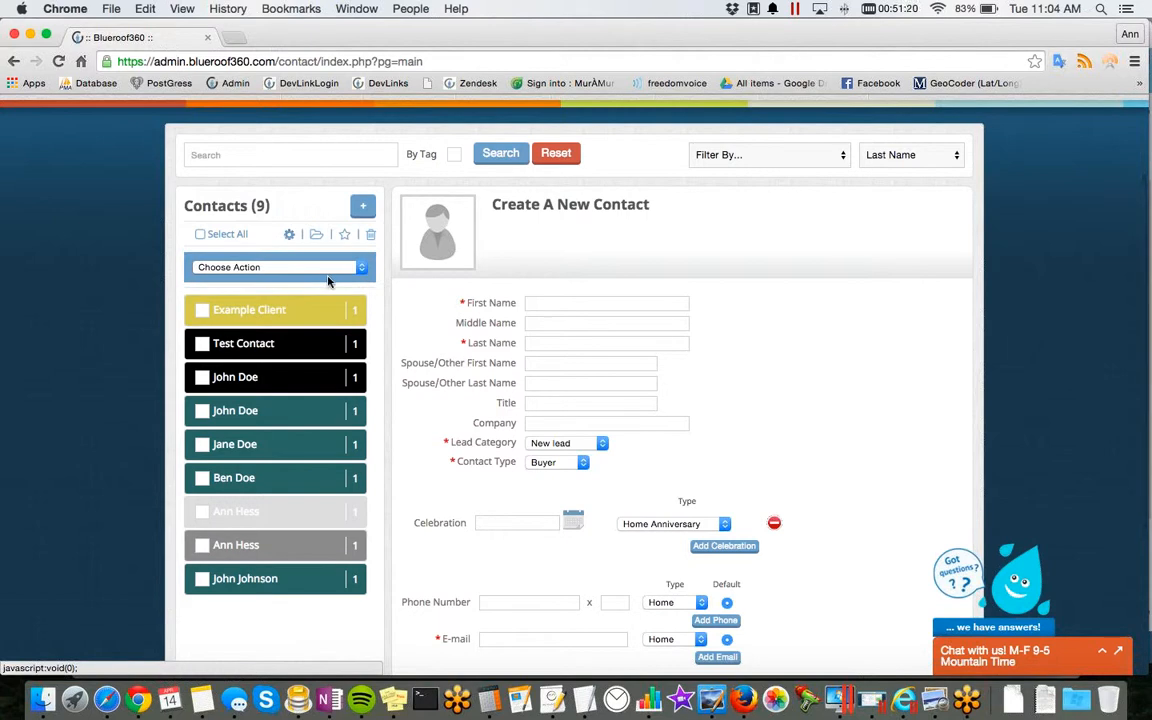
click(361, 268)
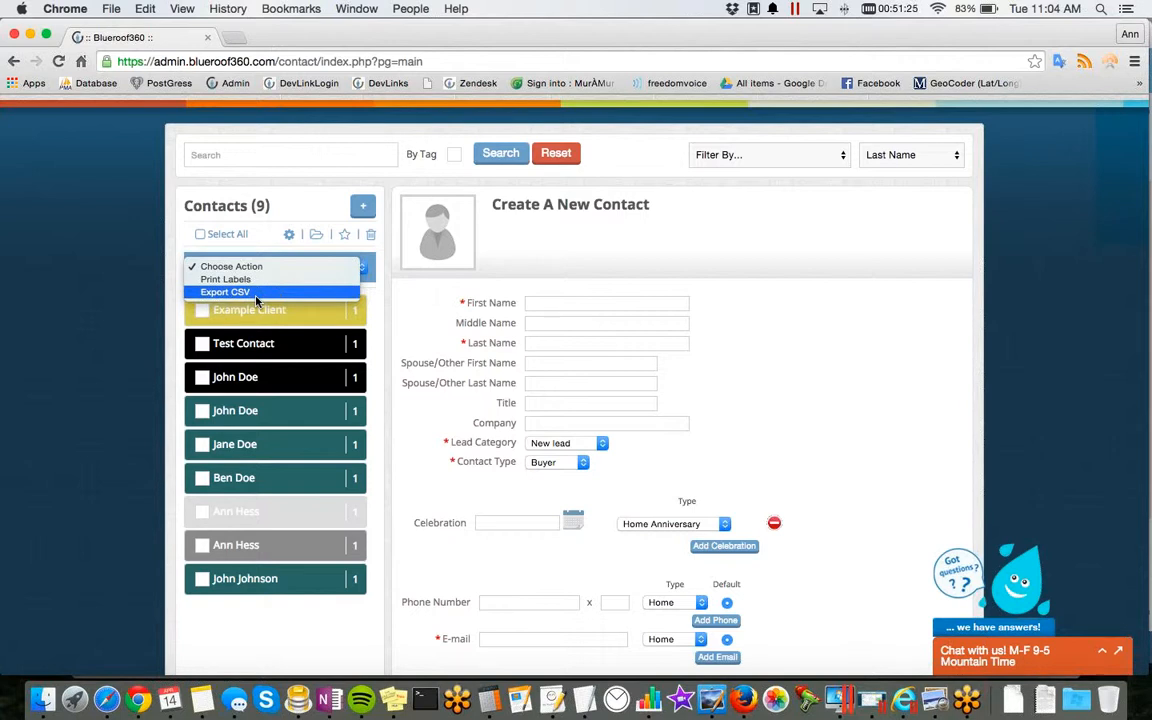
click(133, 283)
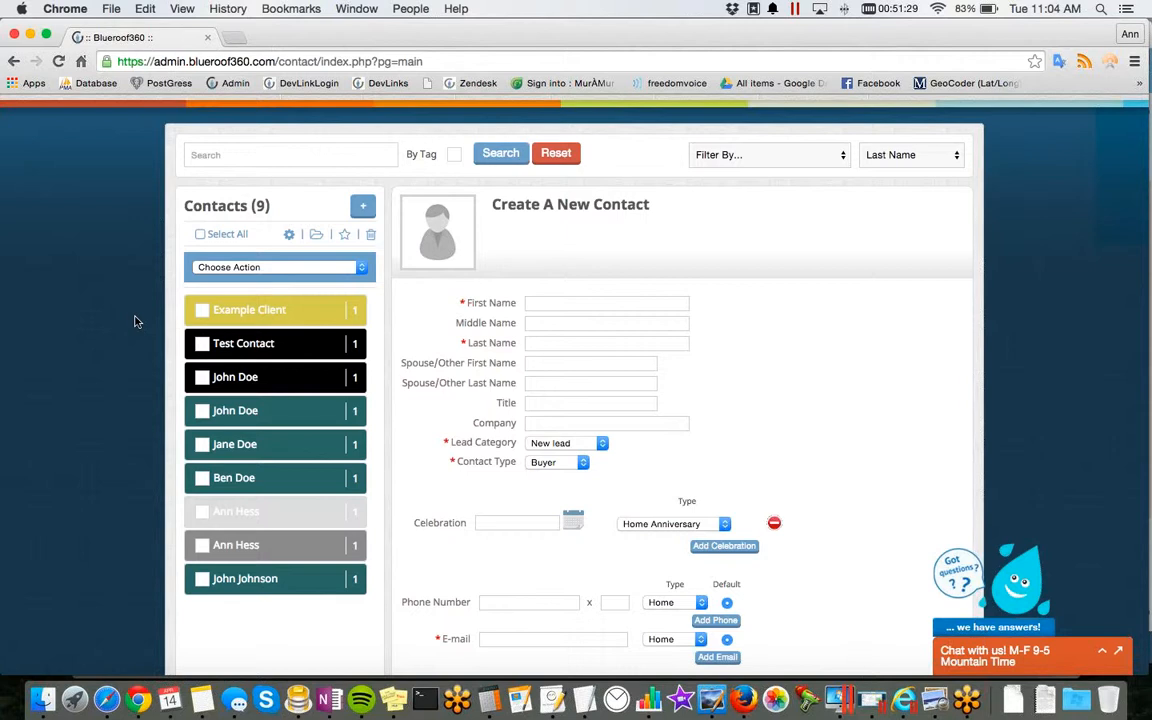
Step: View the details of the dark gray contact near the end of the list and check its email form without sending anything
click(269, 548)
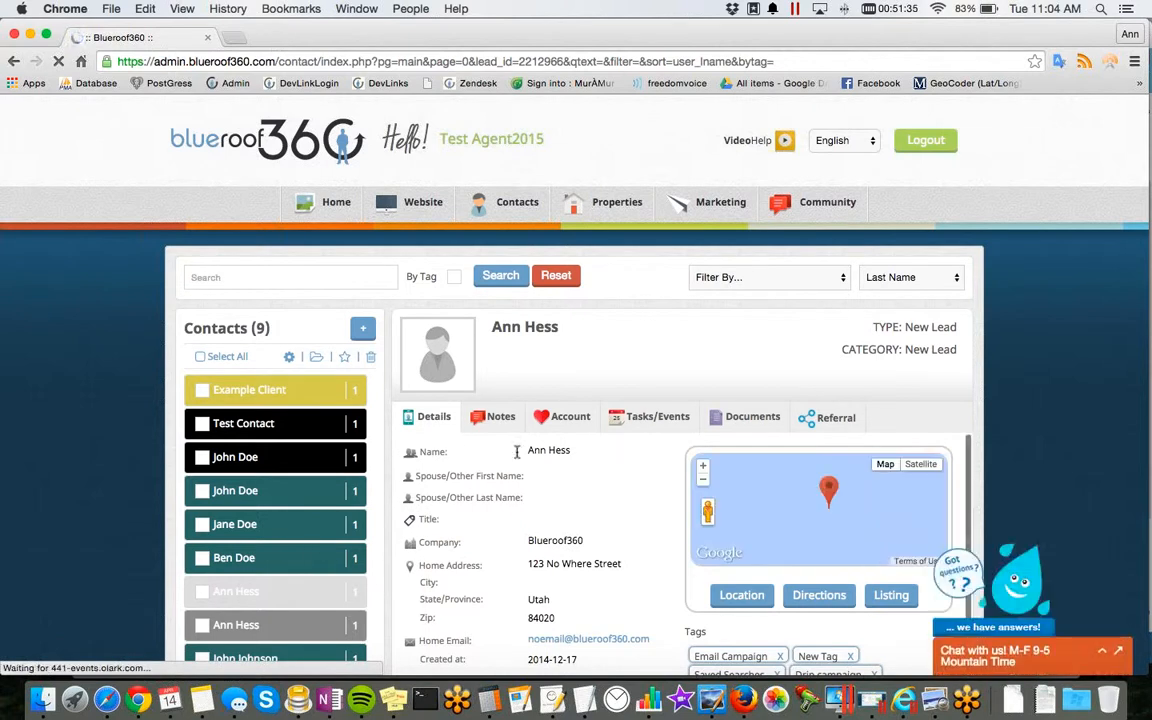
scroll(683, 426, down, 1)
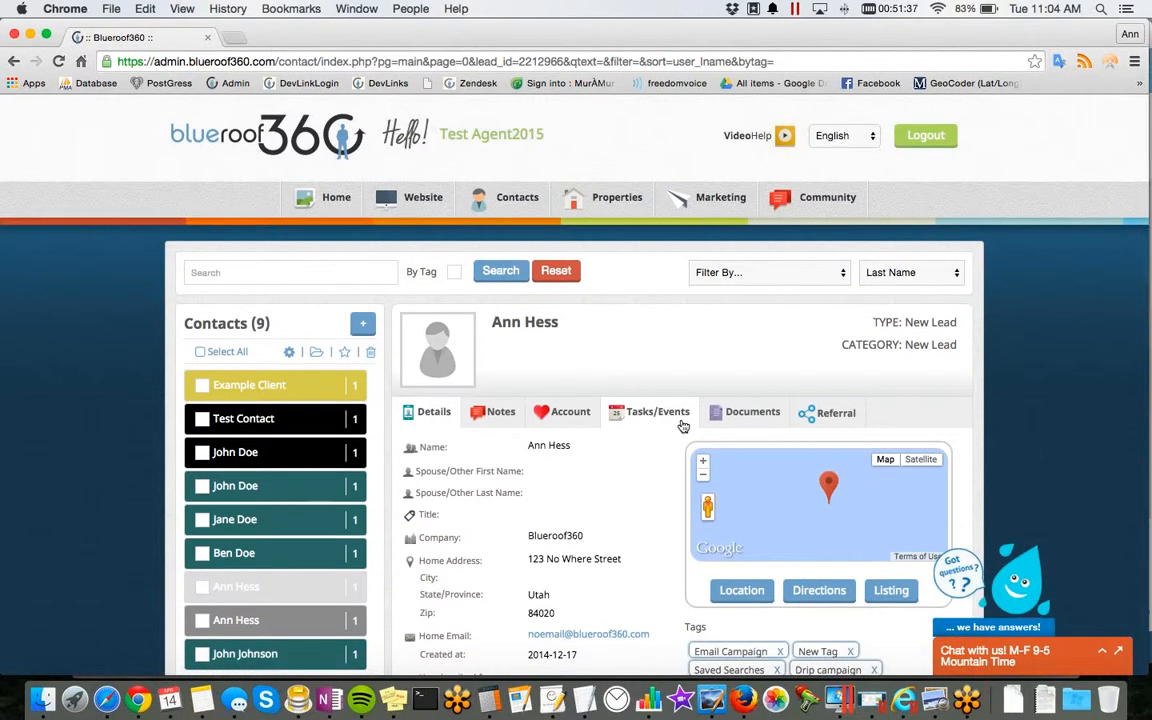
scroll(683, 426, down, 5)
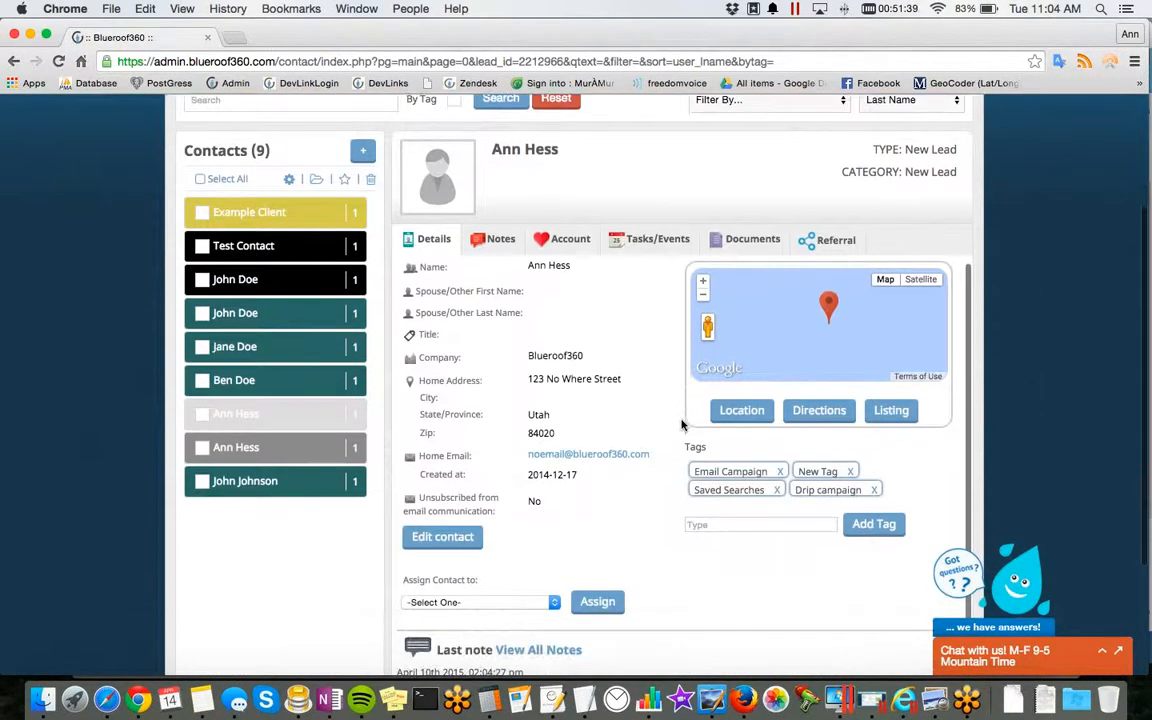
scroll(683, 426, down, 2)
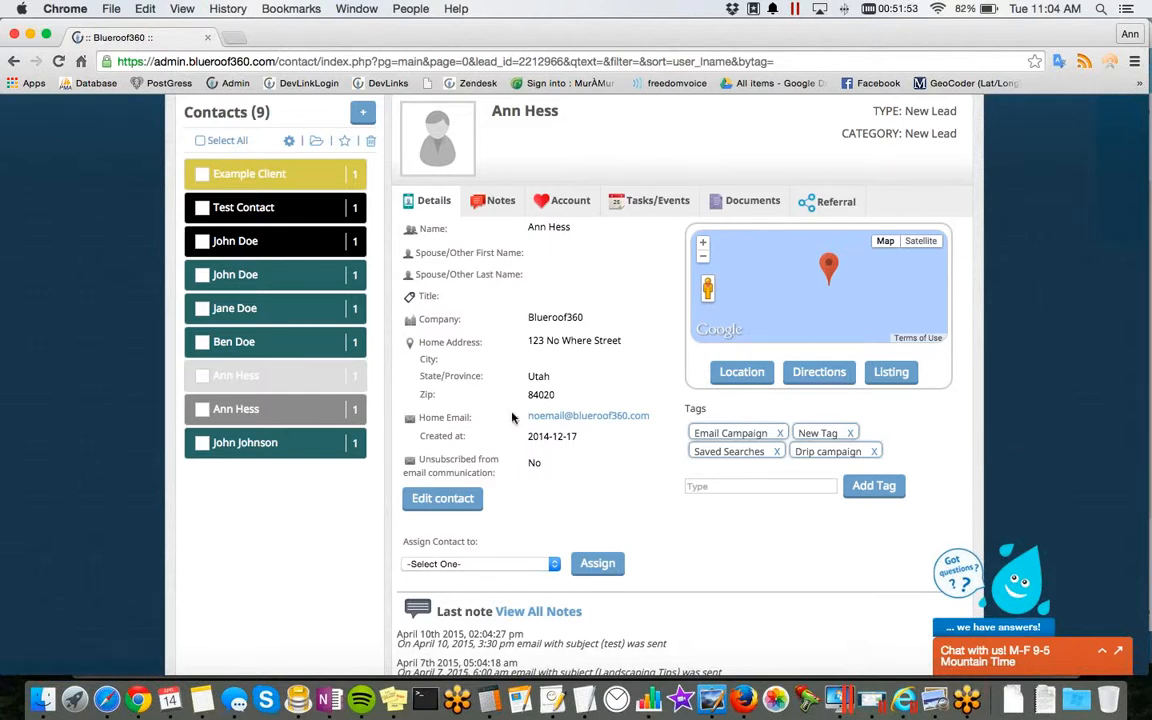
click(574, 419)
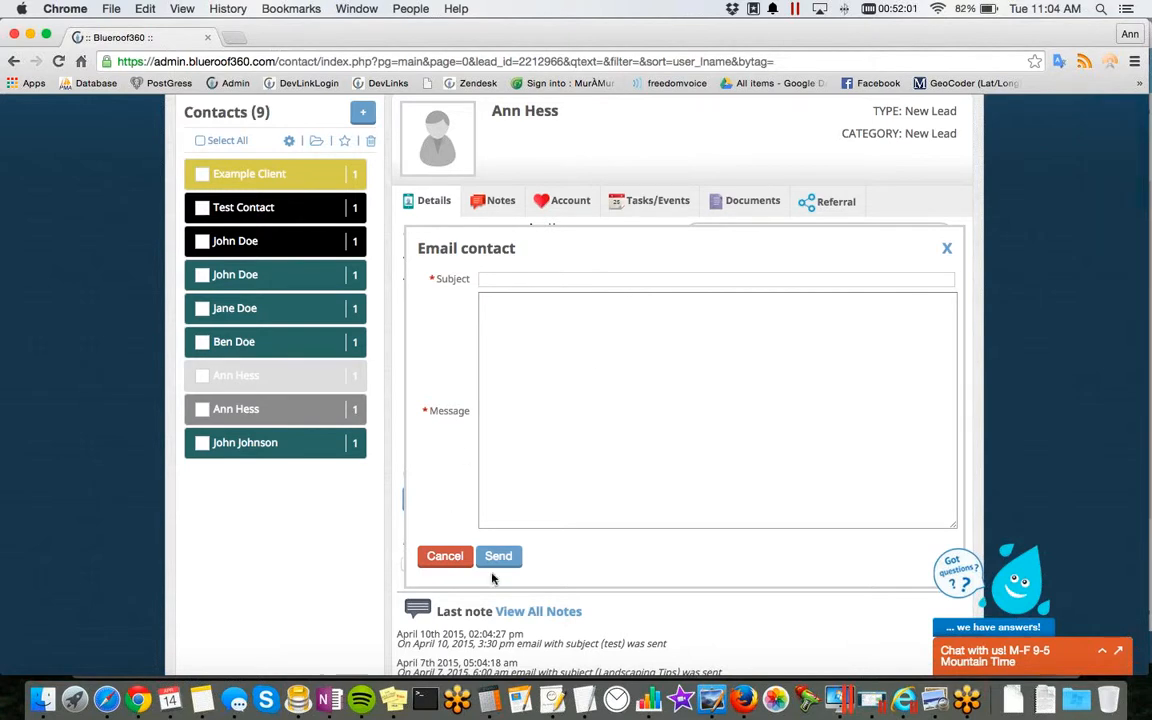
click(947, 249)
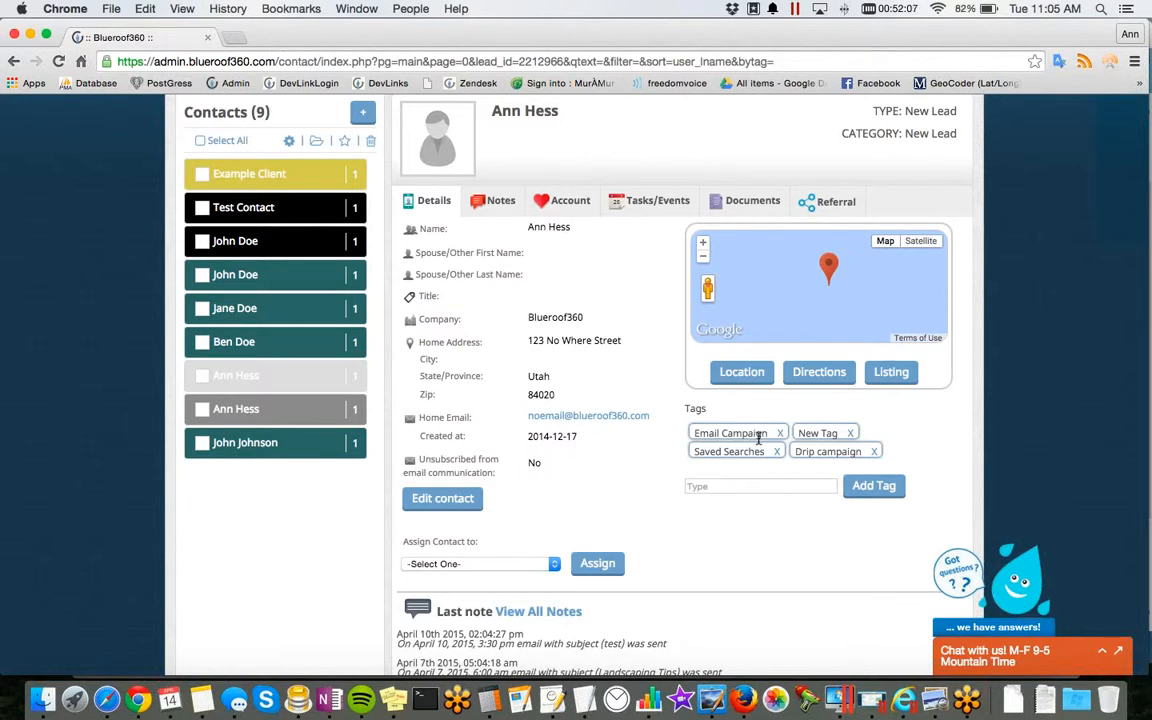
Step: Search the contacts by tag for "email"
scroll(758, 437, up, 3)
click(292, 212)
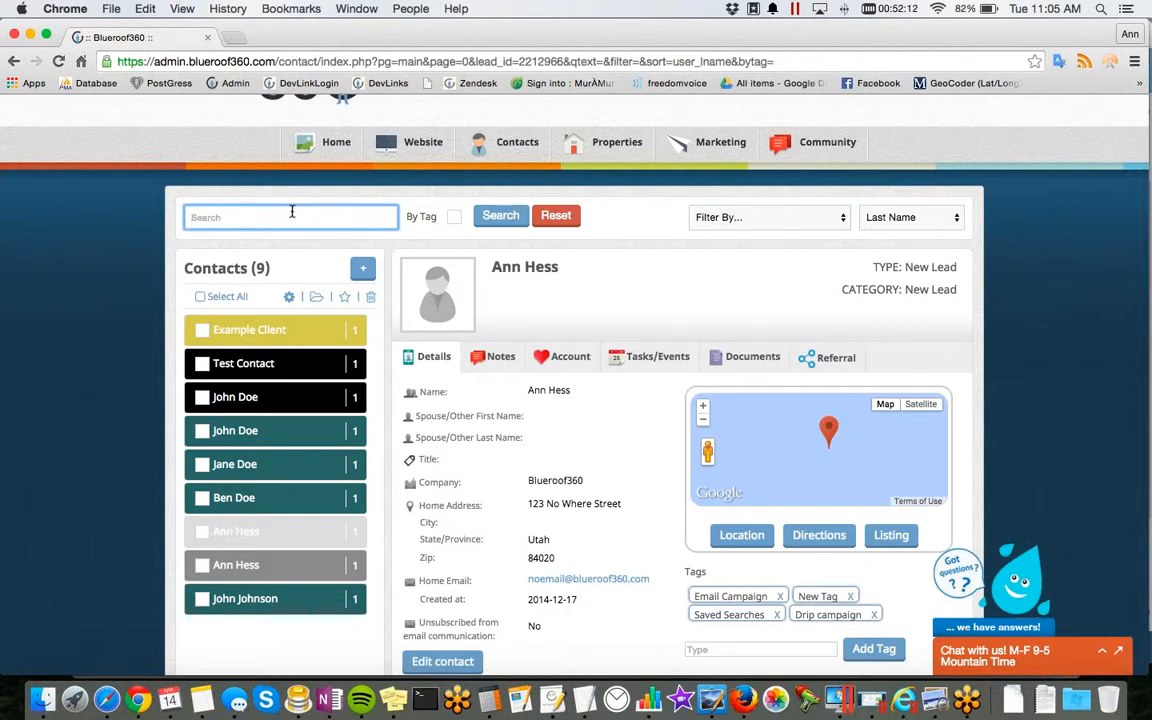
text(email)
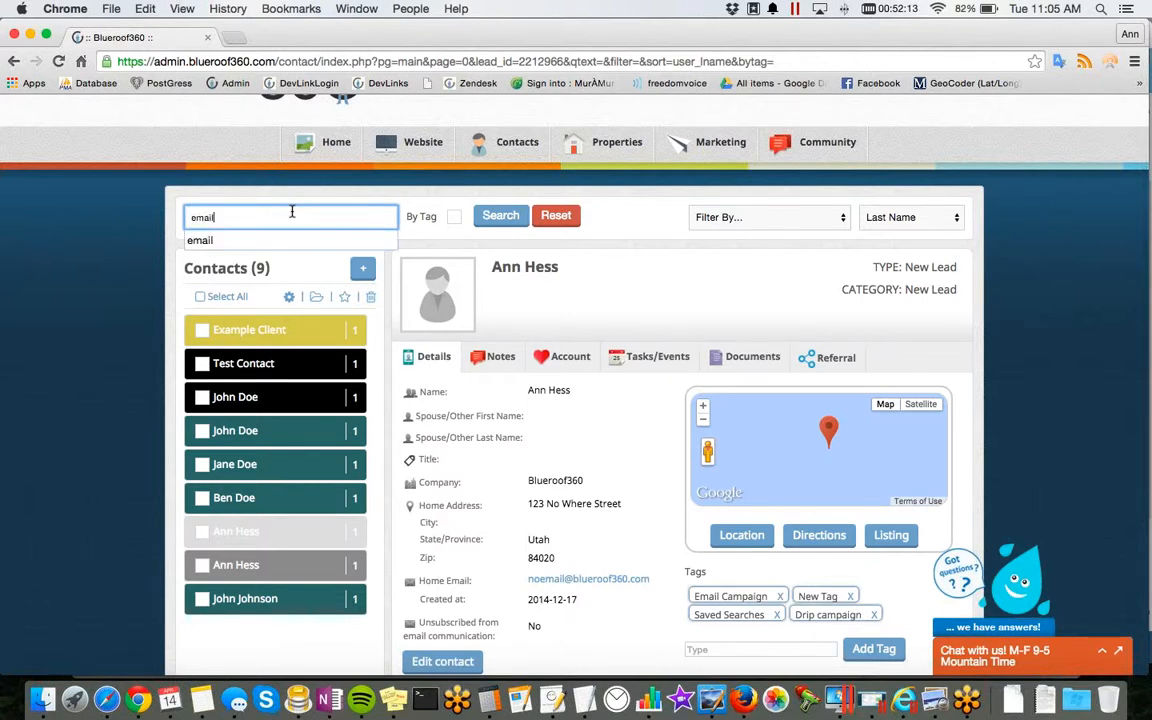
click(293, 240)
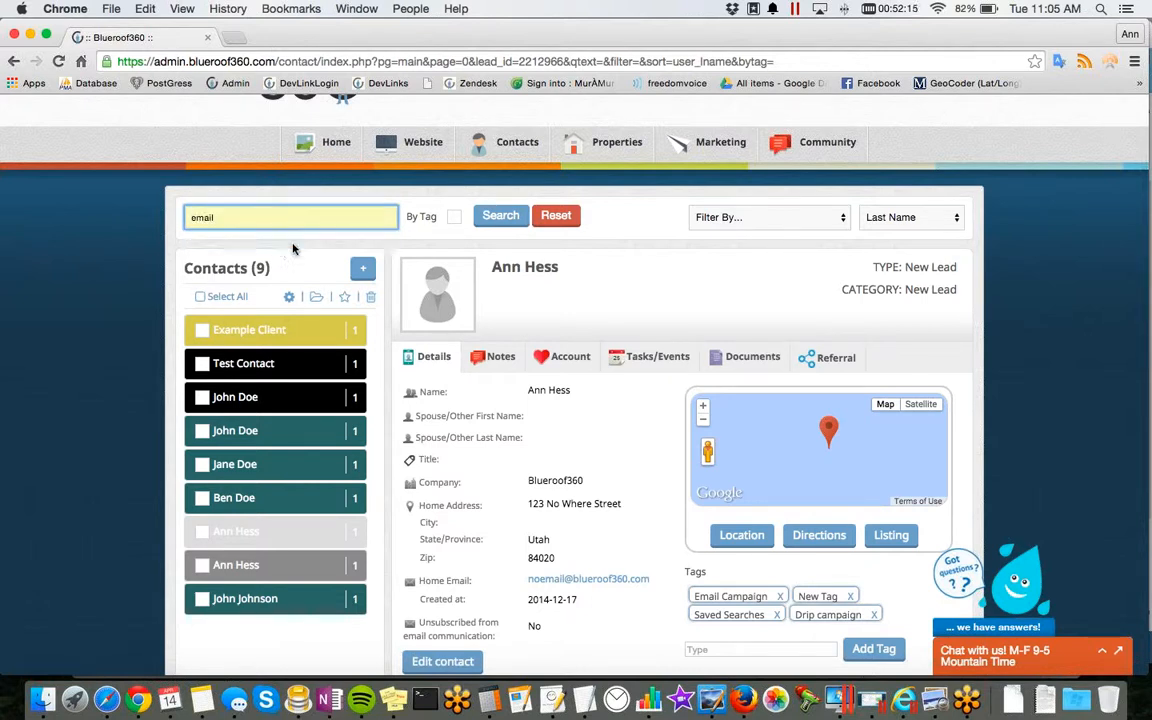
click(456, 220)
click(493, 222)
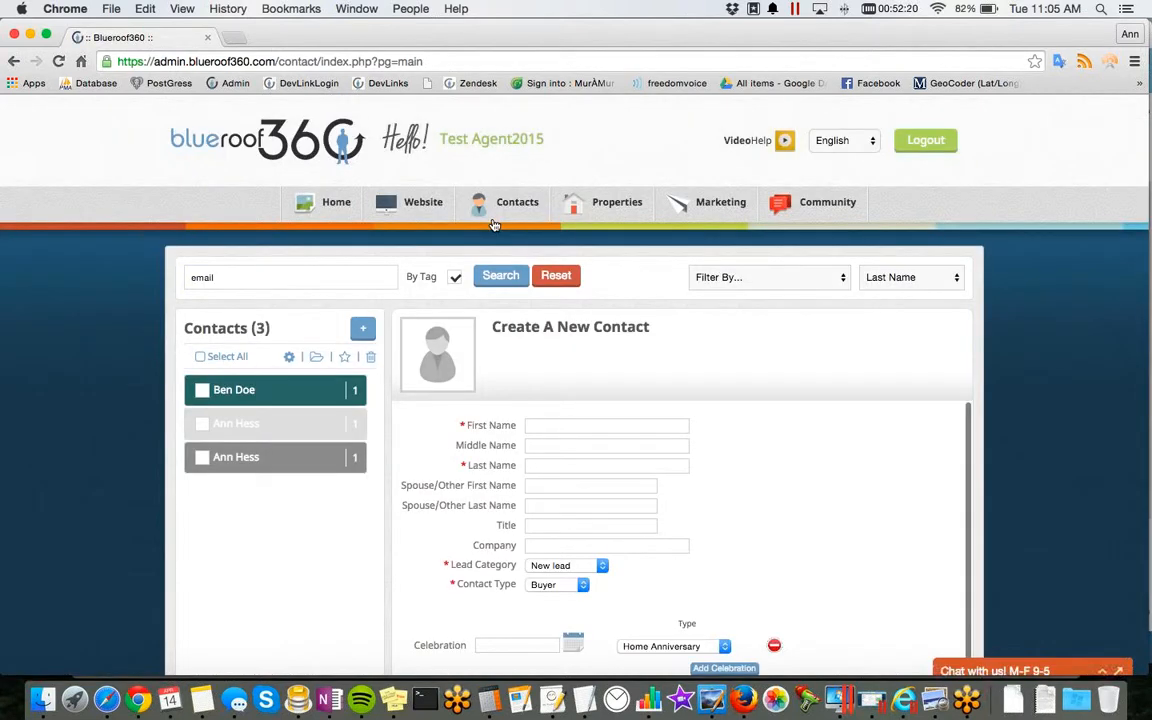
Step: View the details of the dark gray contact in the tag search results and check where its tags are entered
click(249, 457)
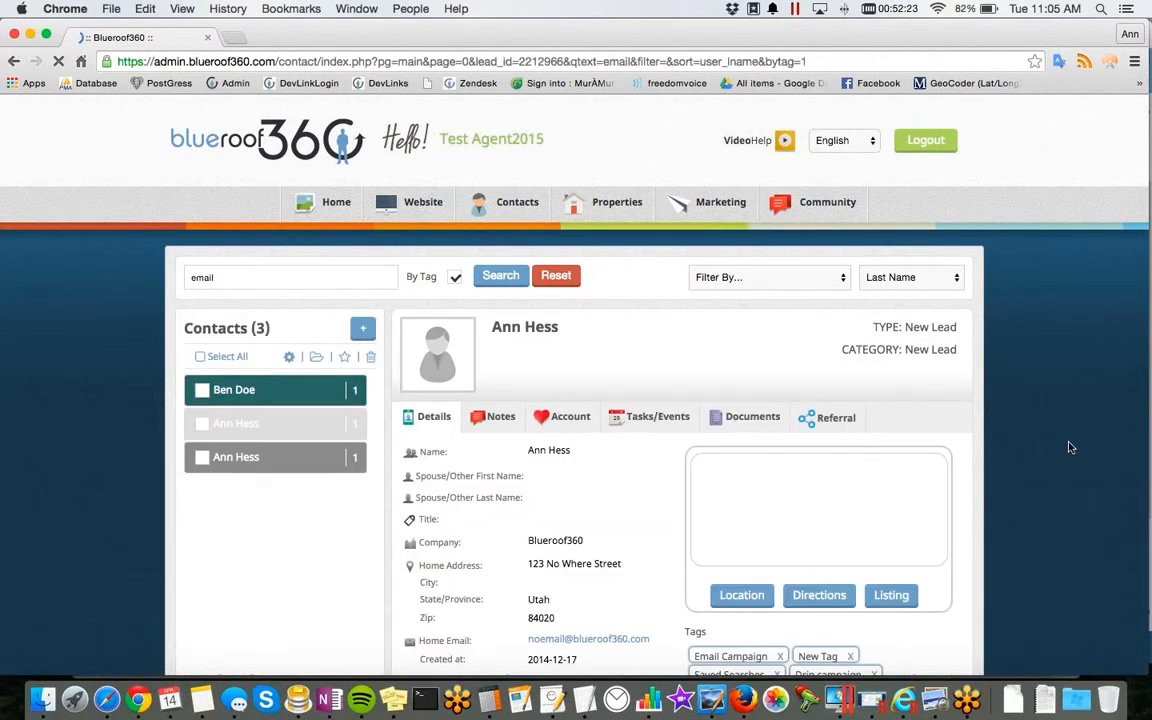
scroll(1070, 447, down, 3)
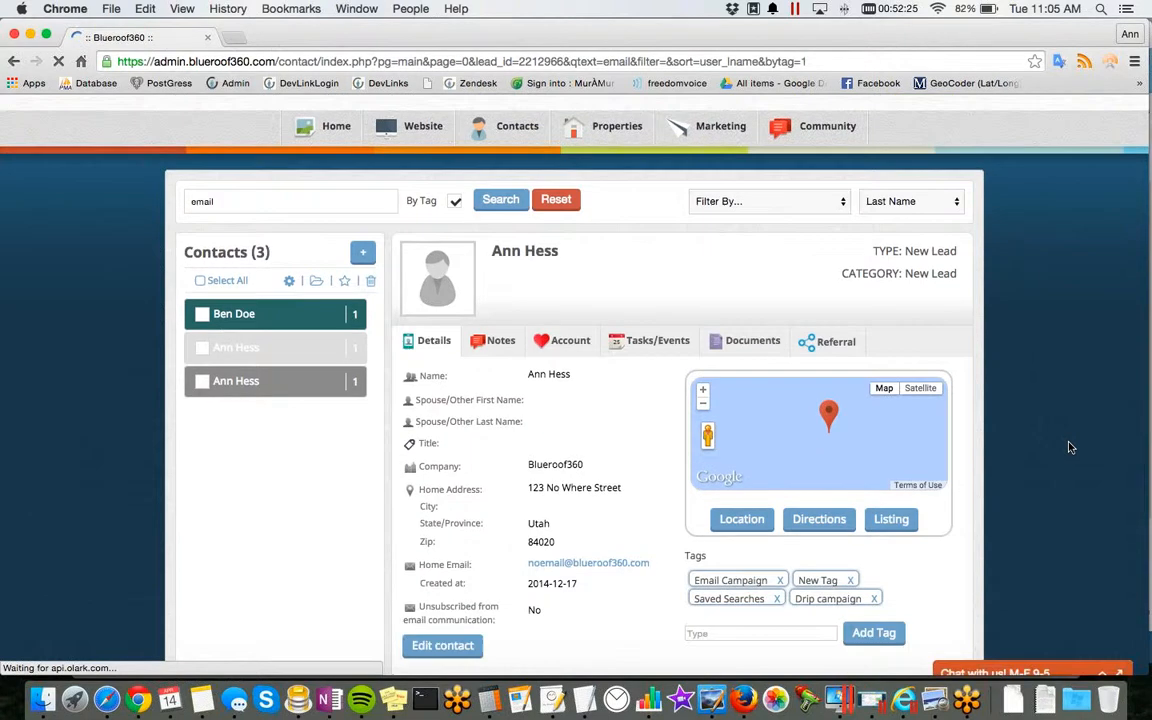
click(789, 555)
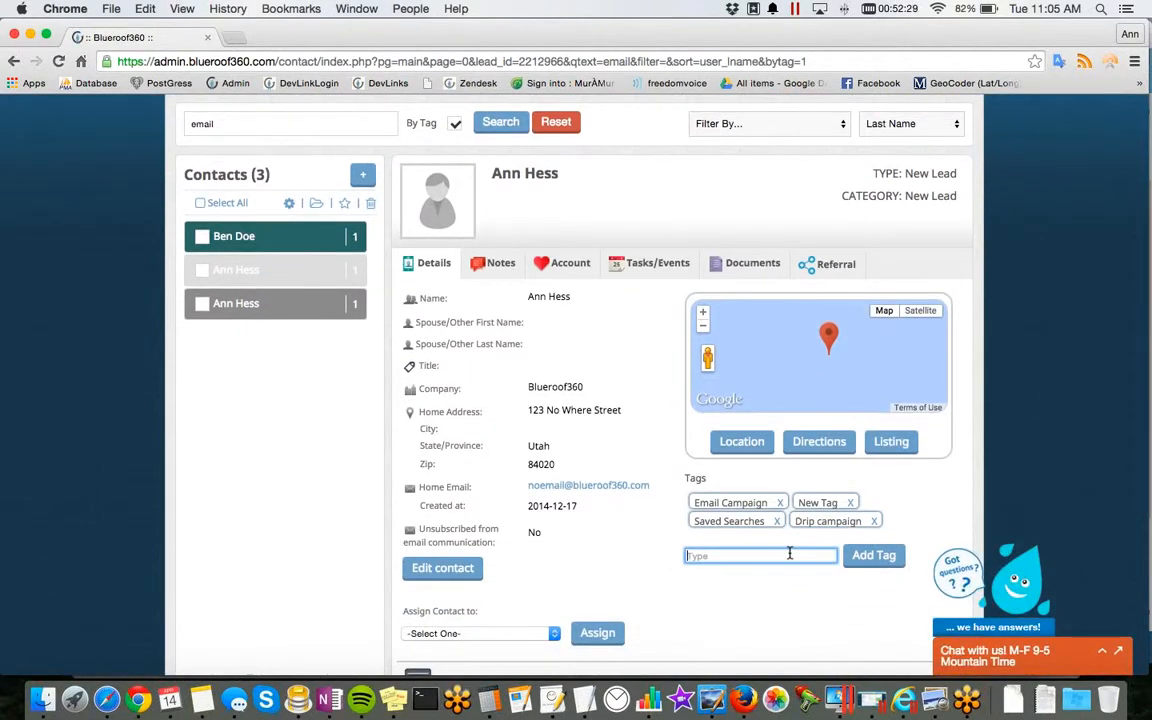
Step: Review the contact's editable fields, from name and lead category to address and password, and leave the form without saving
scroll(789, 555, down, 2)
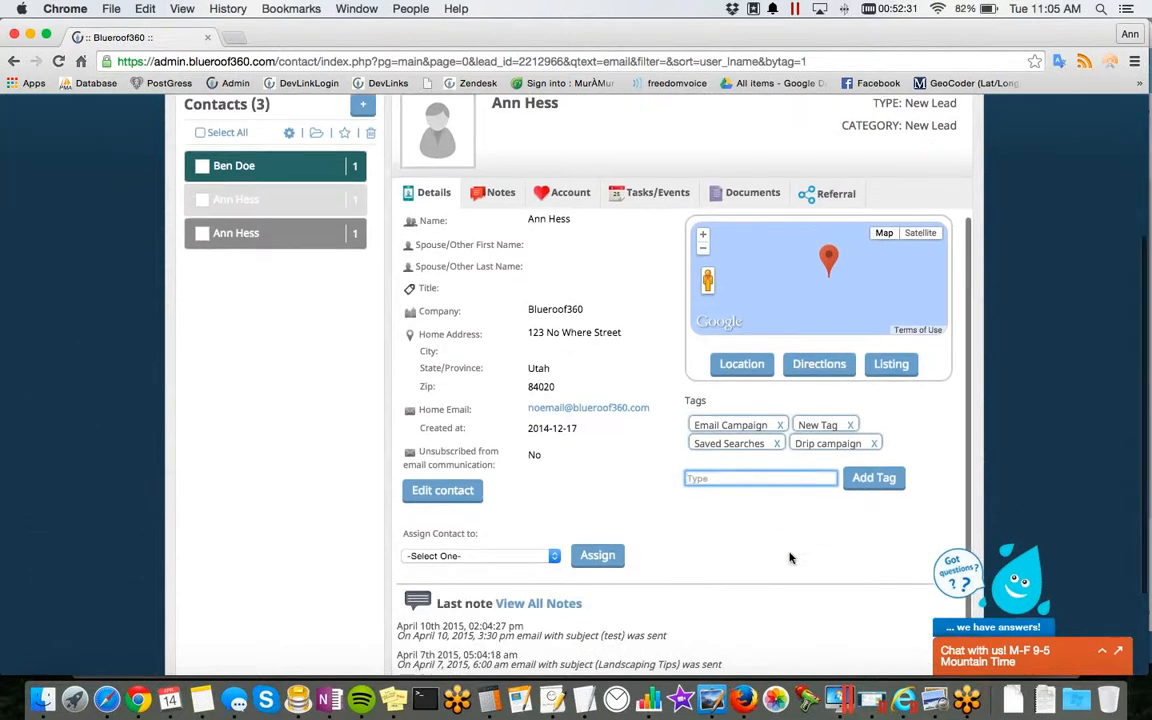
click(430, 490)
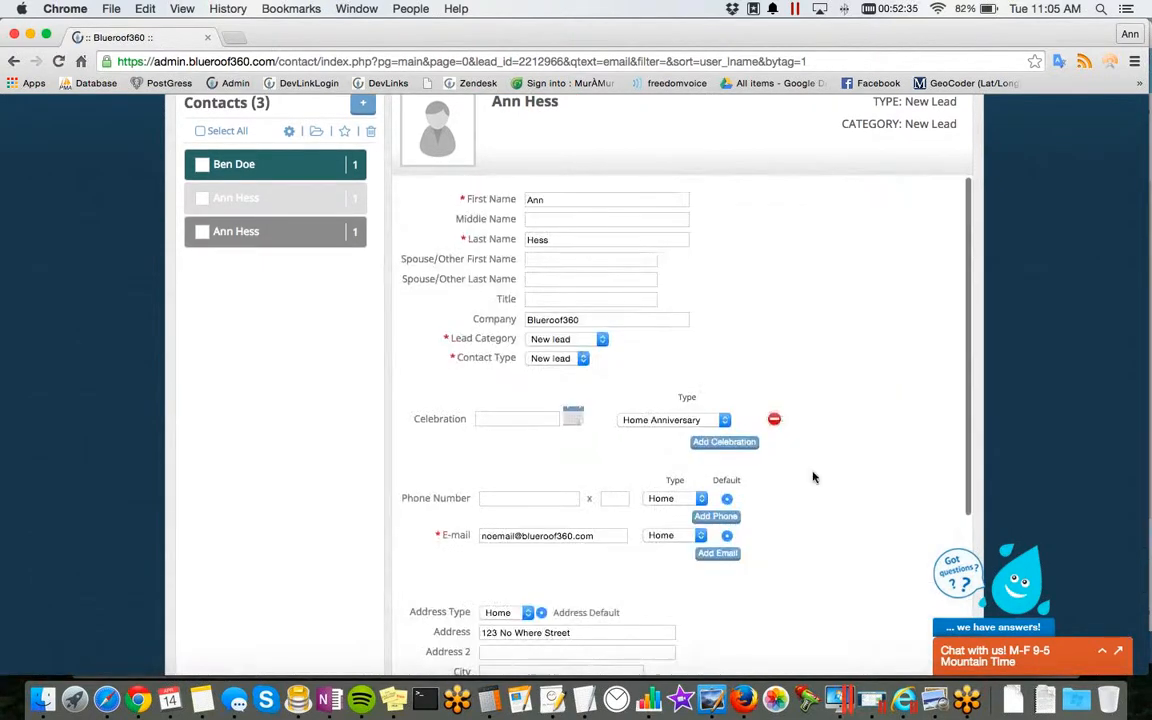
scroll(813, 477, down, 4)
scroll(813, 477, down, 3)
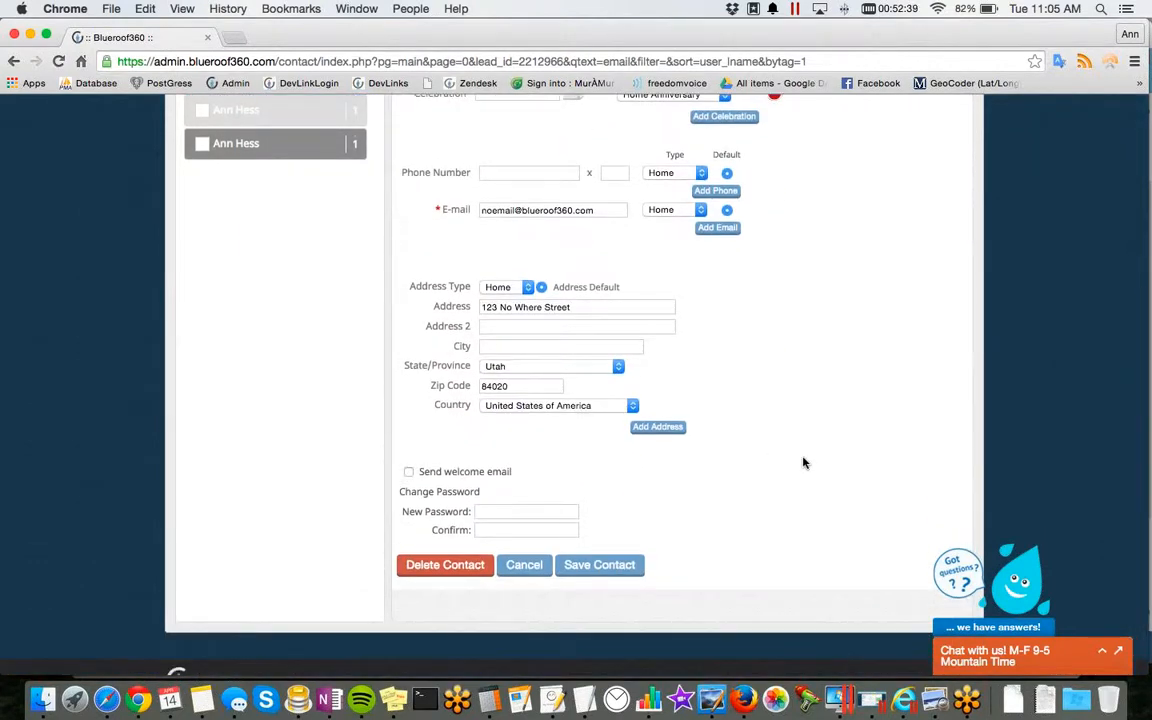
scroll(804, 462, up, 5)
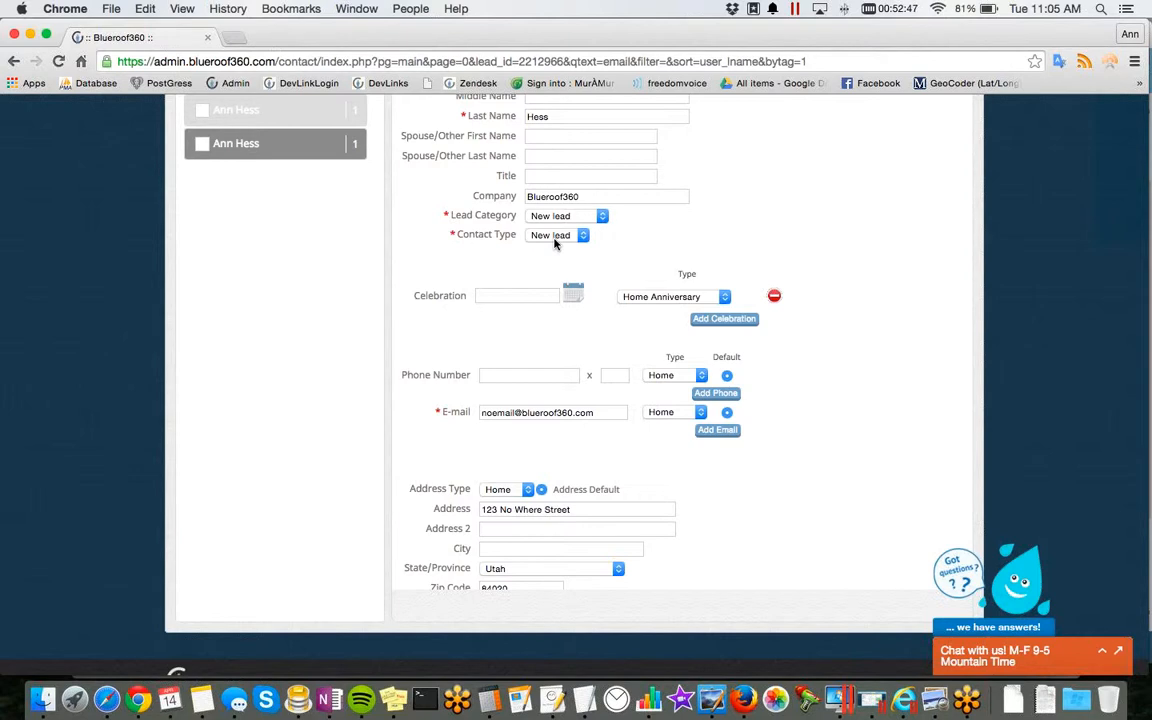
scroll(681, 267, down, 5)
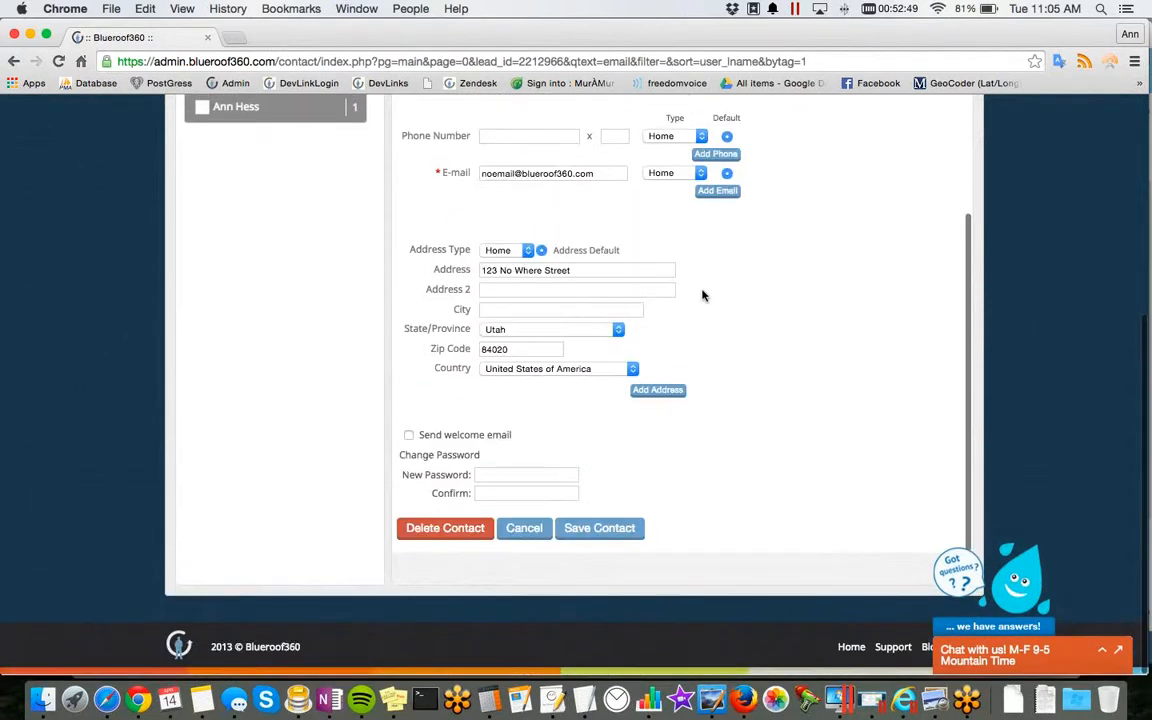
click(530, 527)
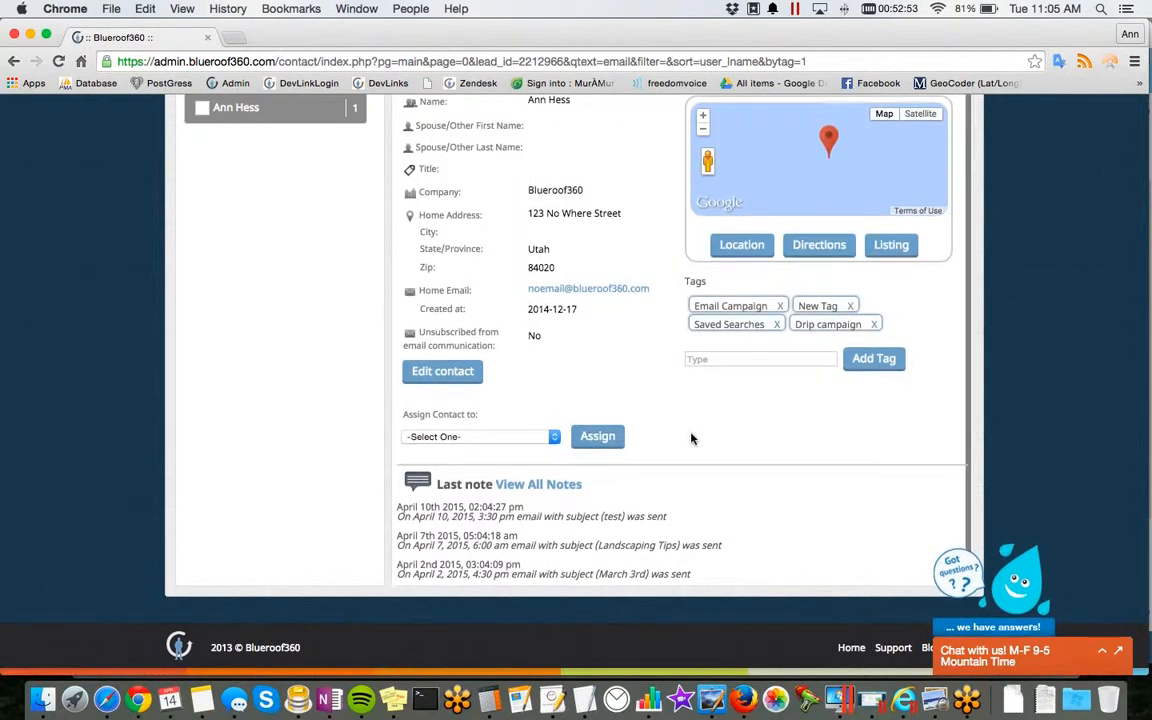
Step: Review the contact's latest notes in its details and look through its full notes history
scroll(690, 438, up, 2)
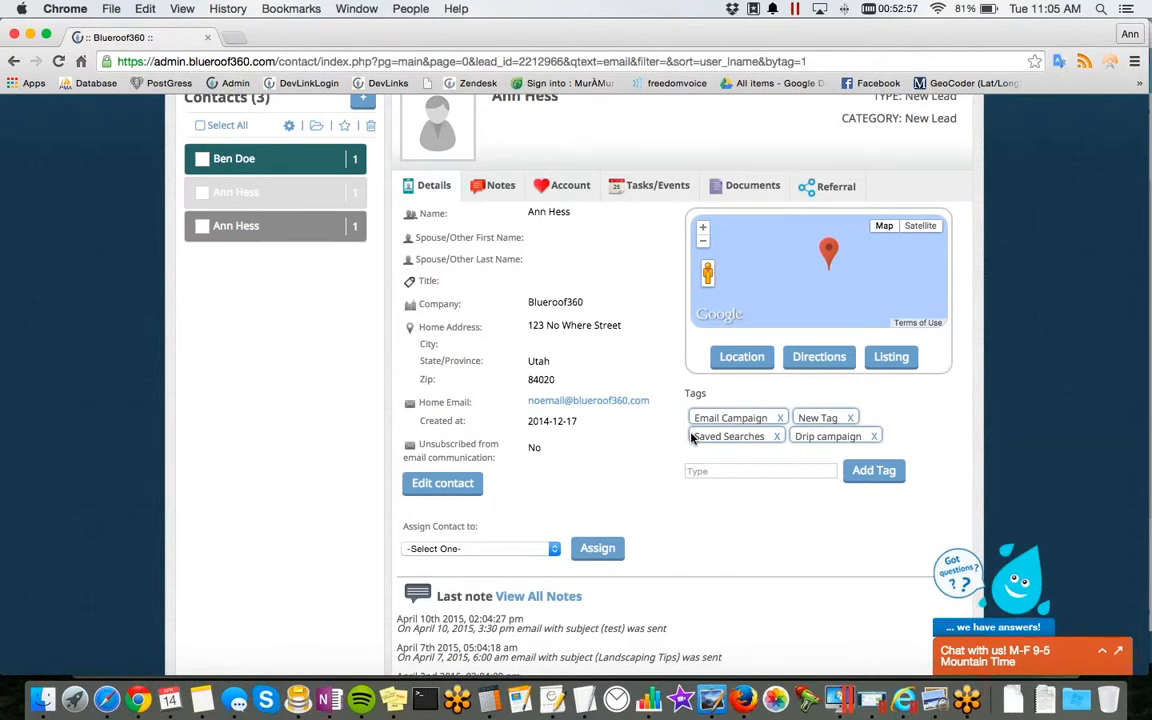
scroll(690, 438, down, 2)
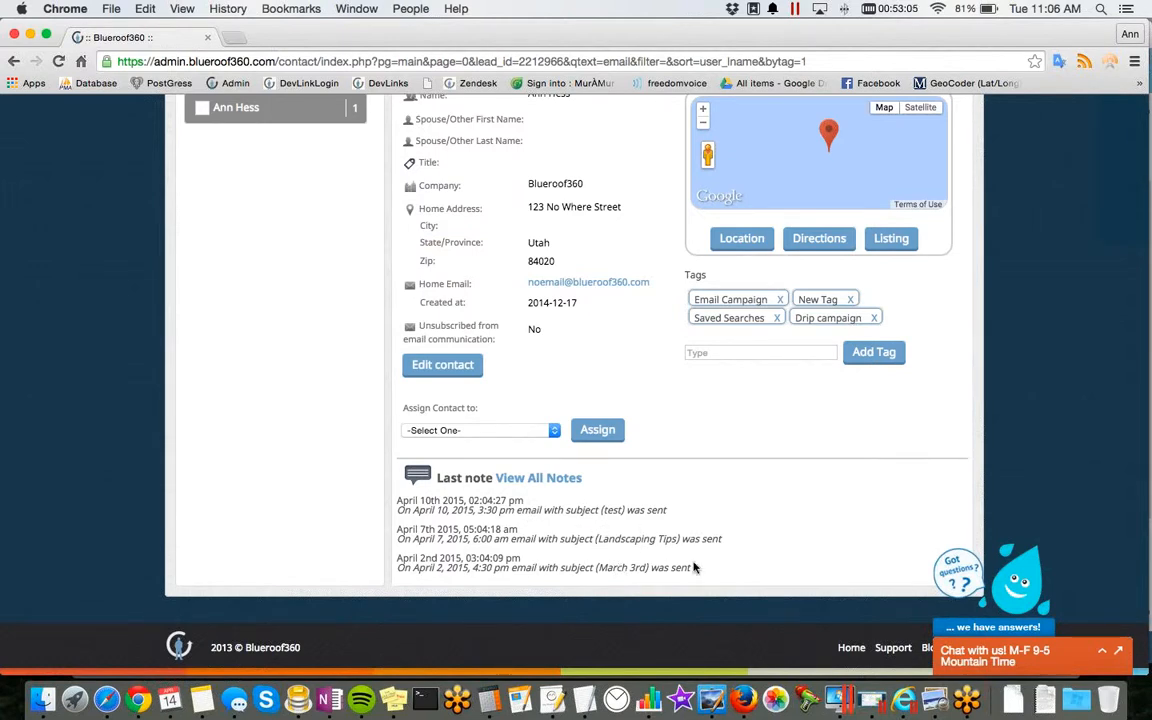
scroll(694, 567, up, 3)
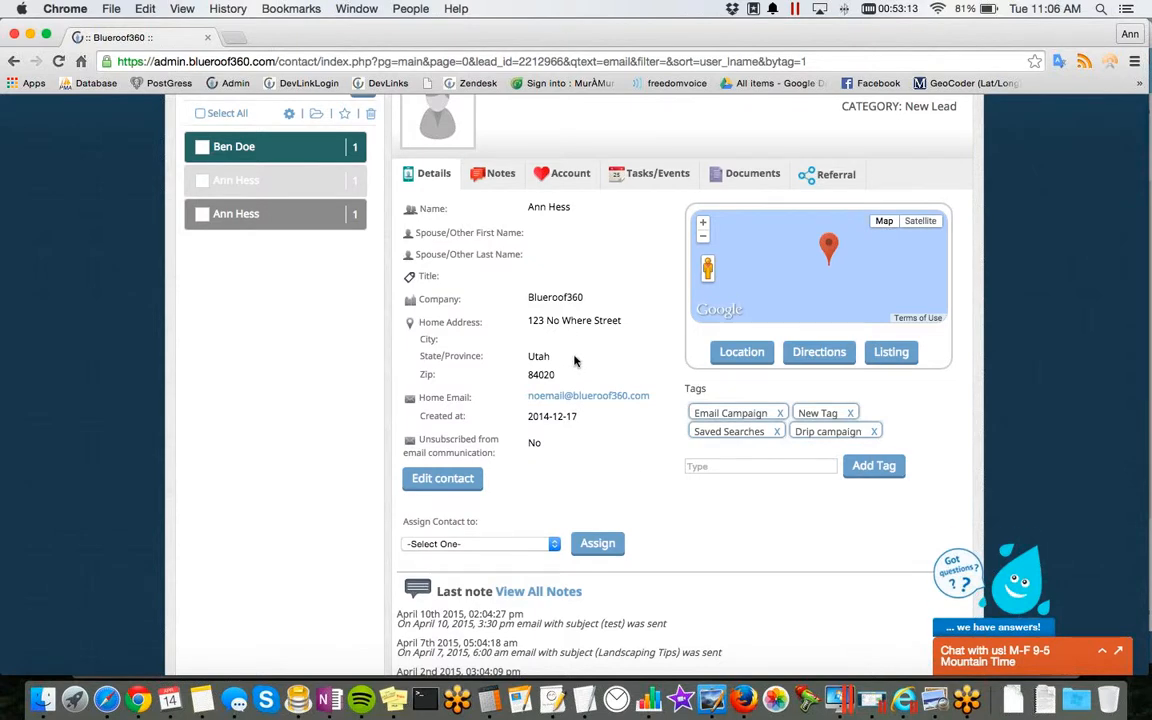
click(502, 176)
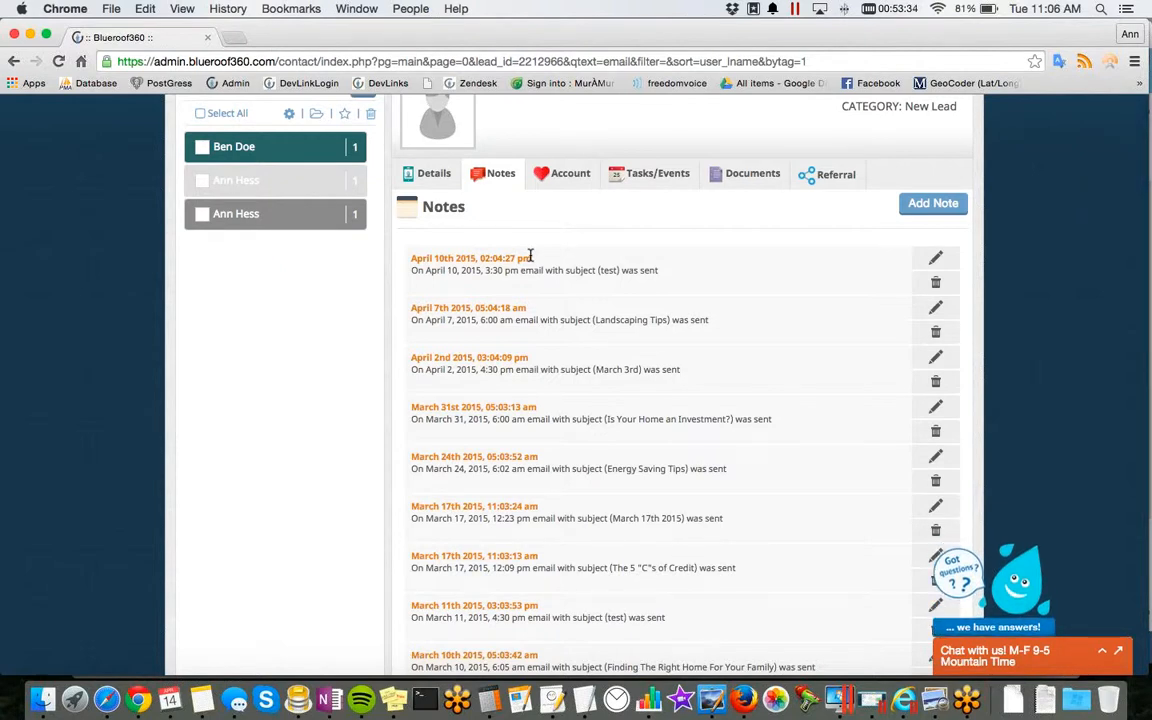
scroll(531, 256, down, 1)
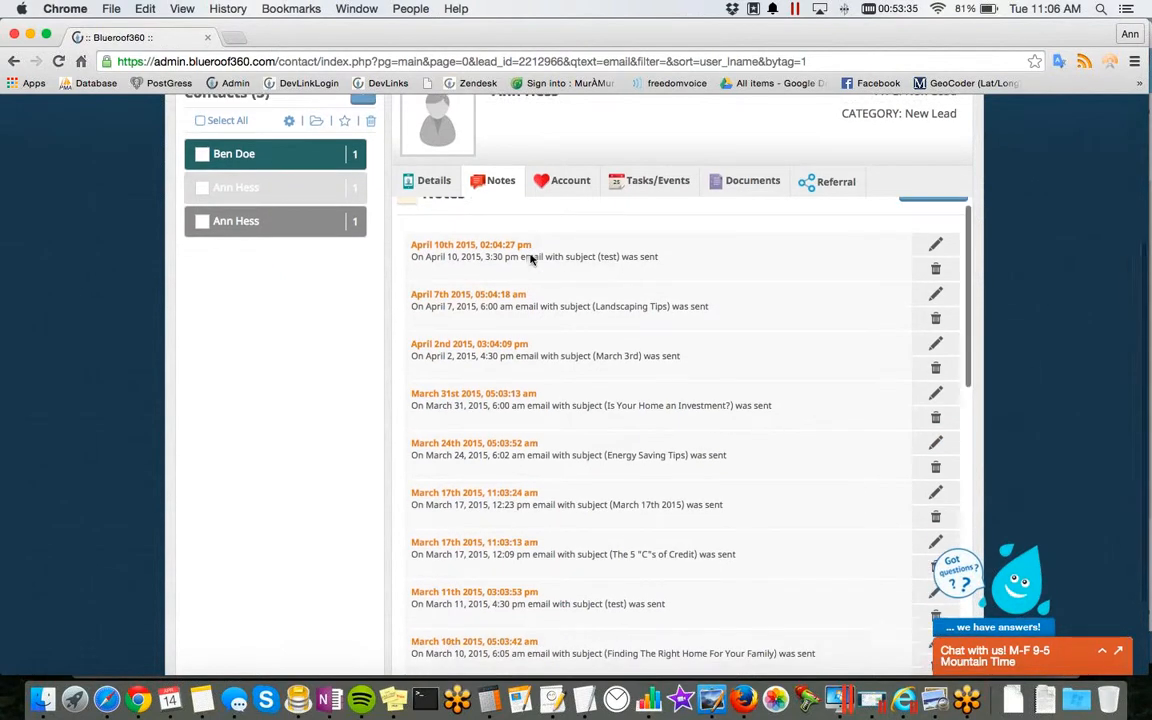
Step: Assign the contact to the New Users drip campaign in its account settings and acknowledge the change
click(563, 189)
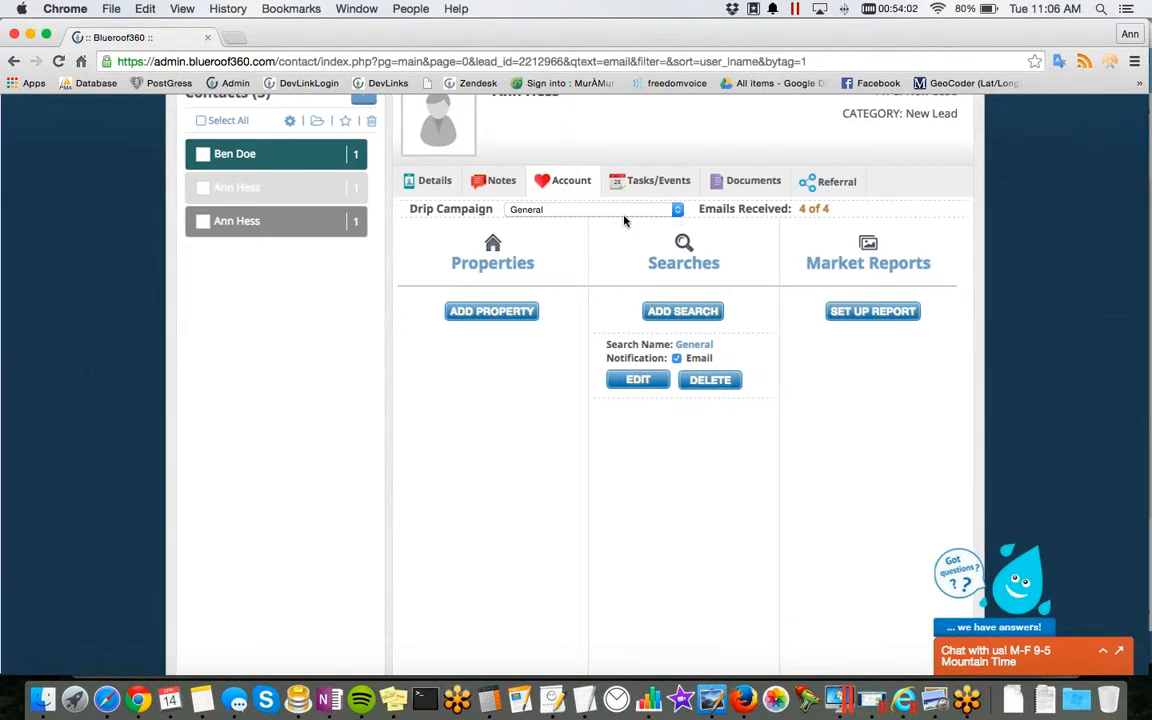
scroll(599, 237, up, 5)
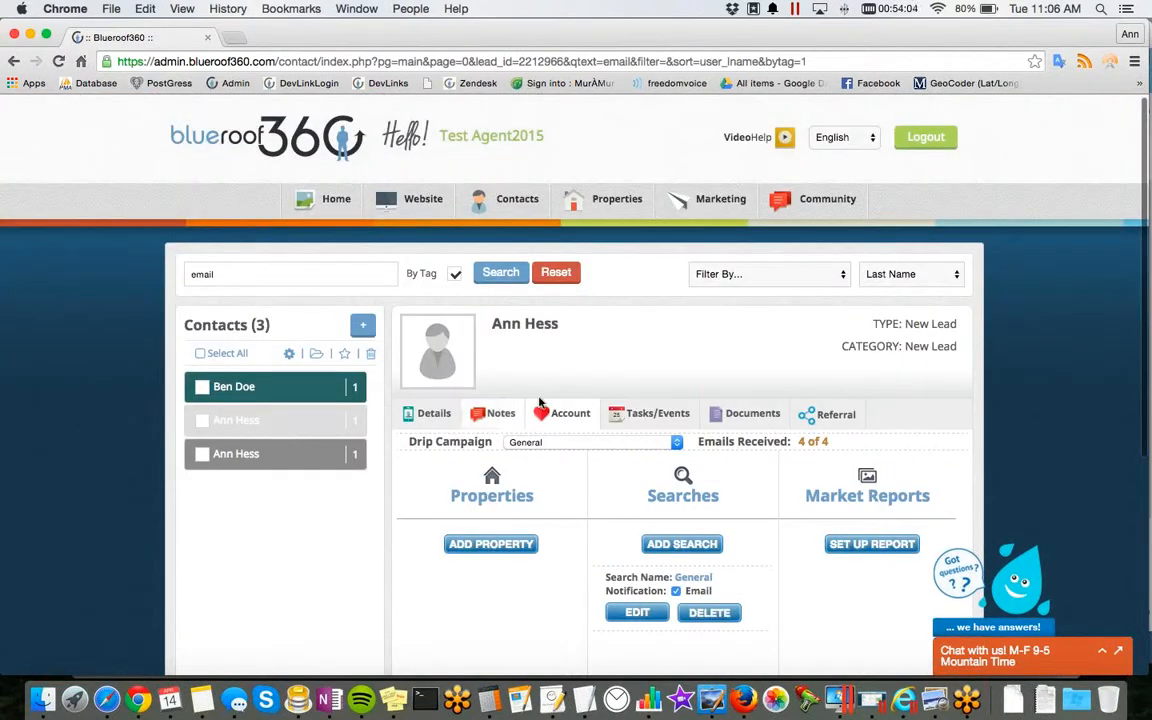
click(612, 442)
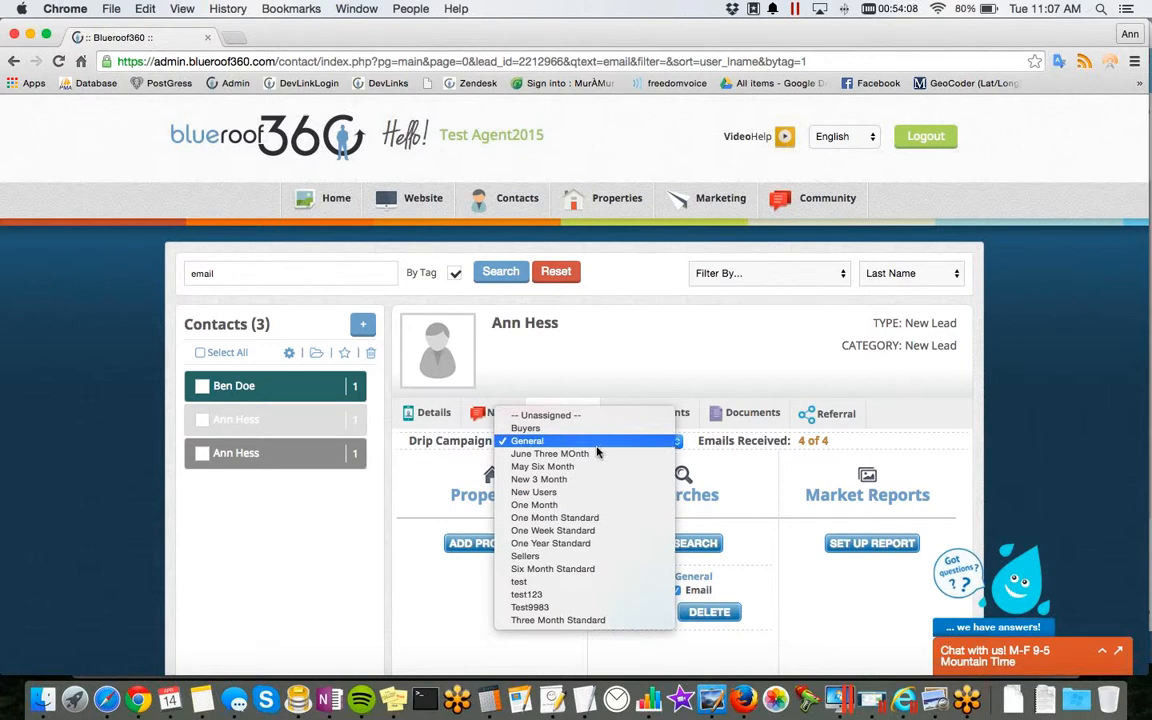
click(565, 492)
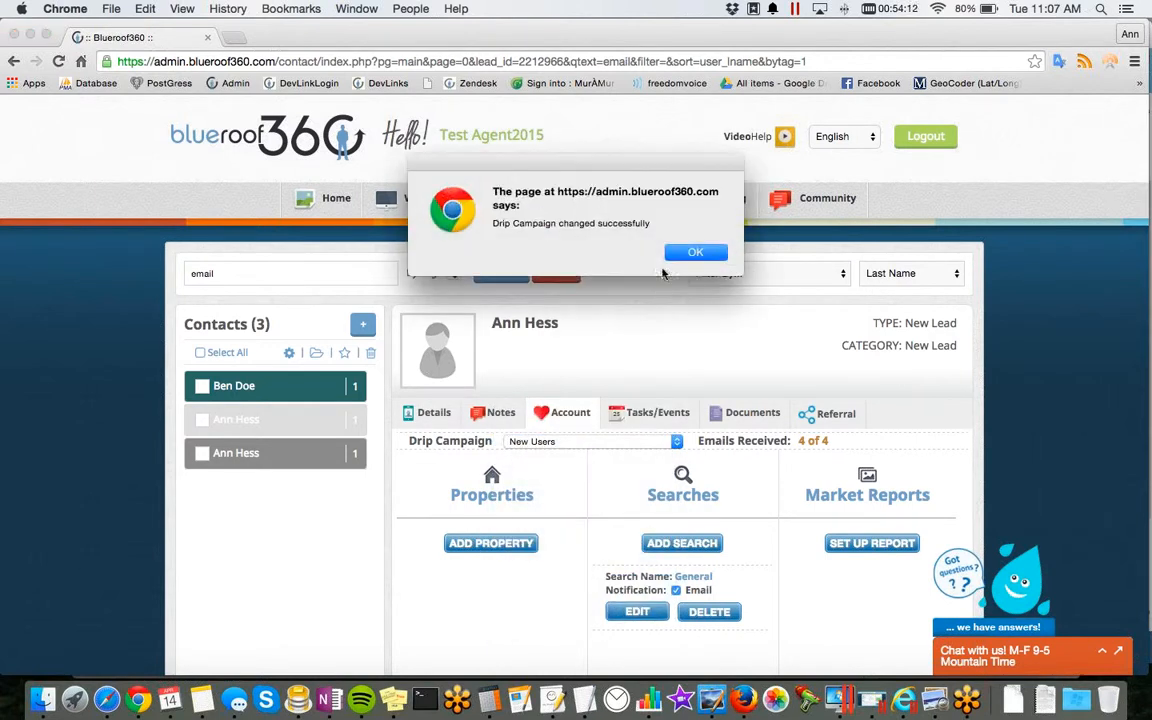
click(697, 253)
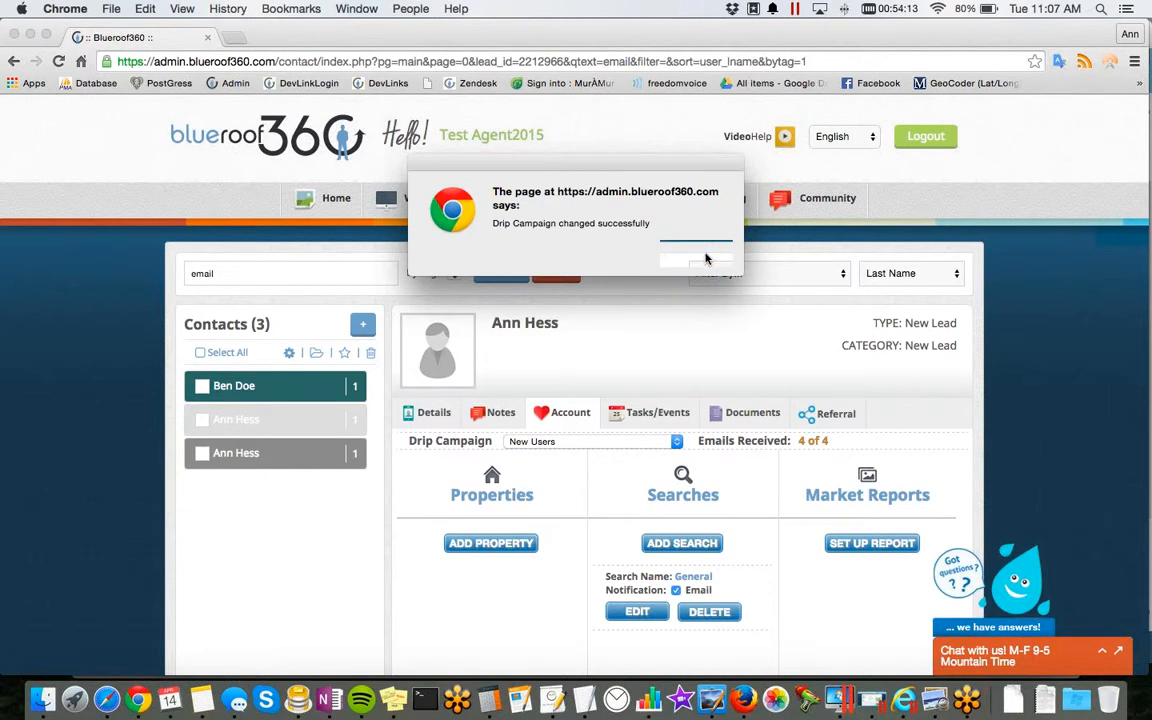
Step: Review the form for adding a property to the contact's account, including its MLS choices, and leave it without adding one
scroll(803, 539, down, 3)
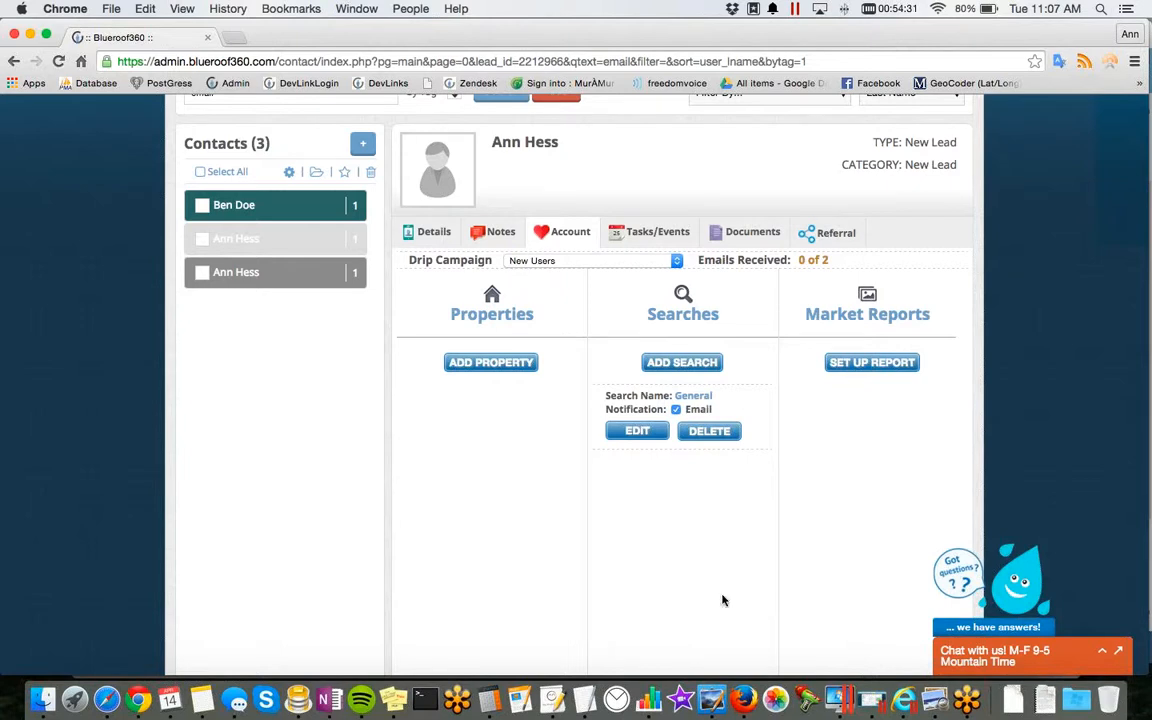
click(491, 364)
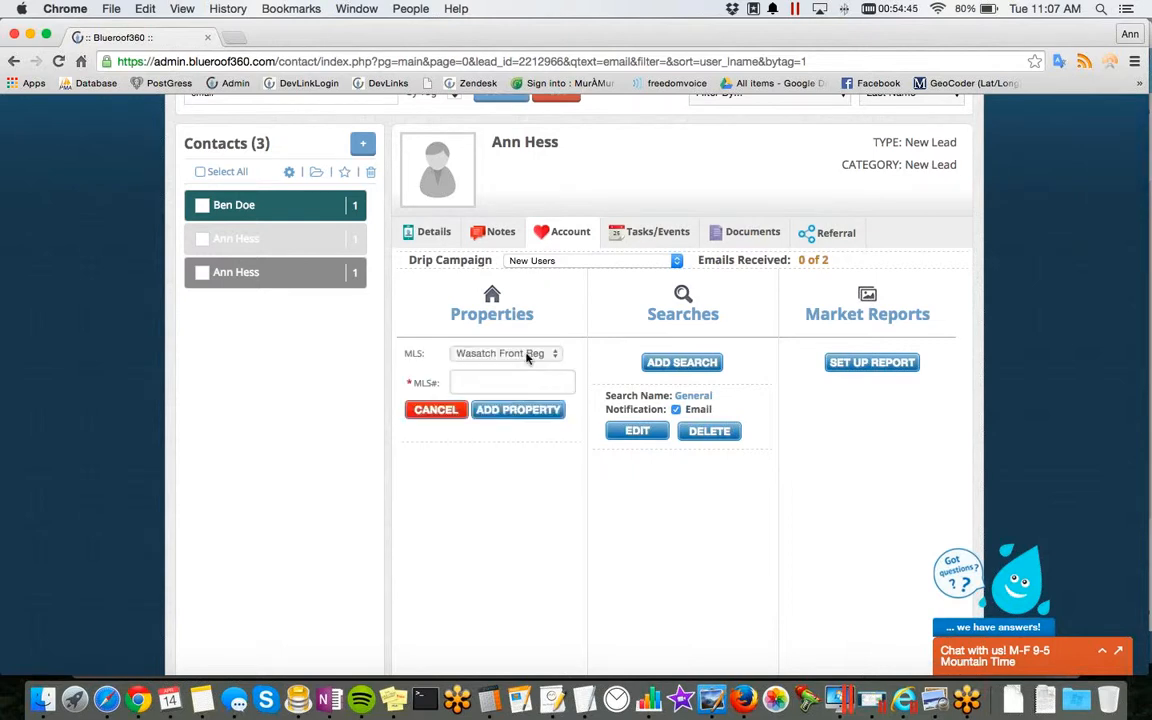
click(528, 355)
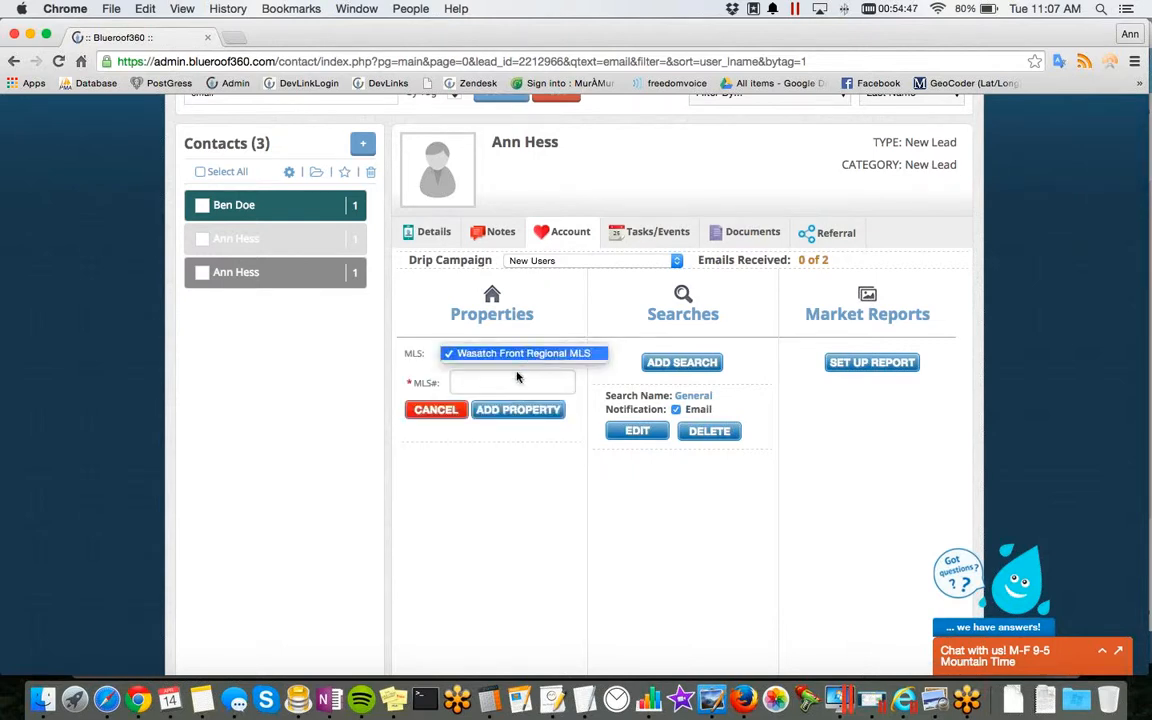
click(522, 358)
click(496, 384)
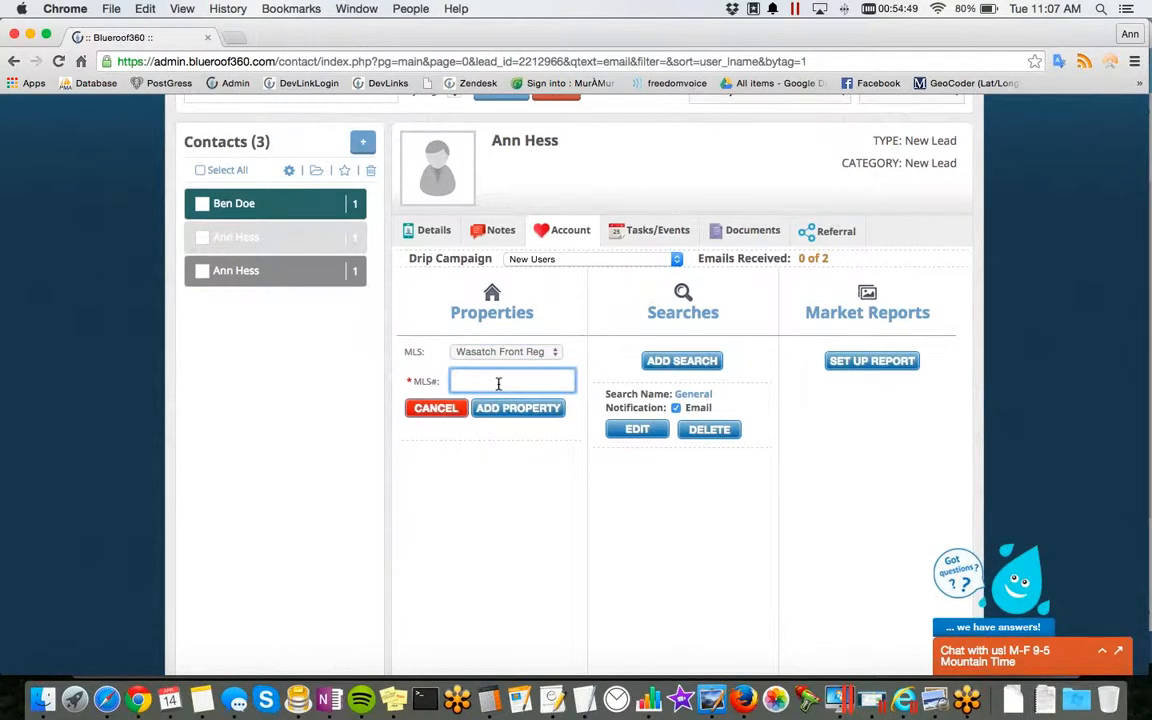
scroll(498, 384, down, 1)
scroll(501, 415, down, 1)
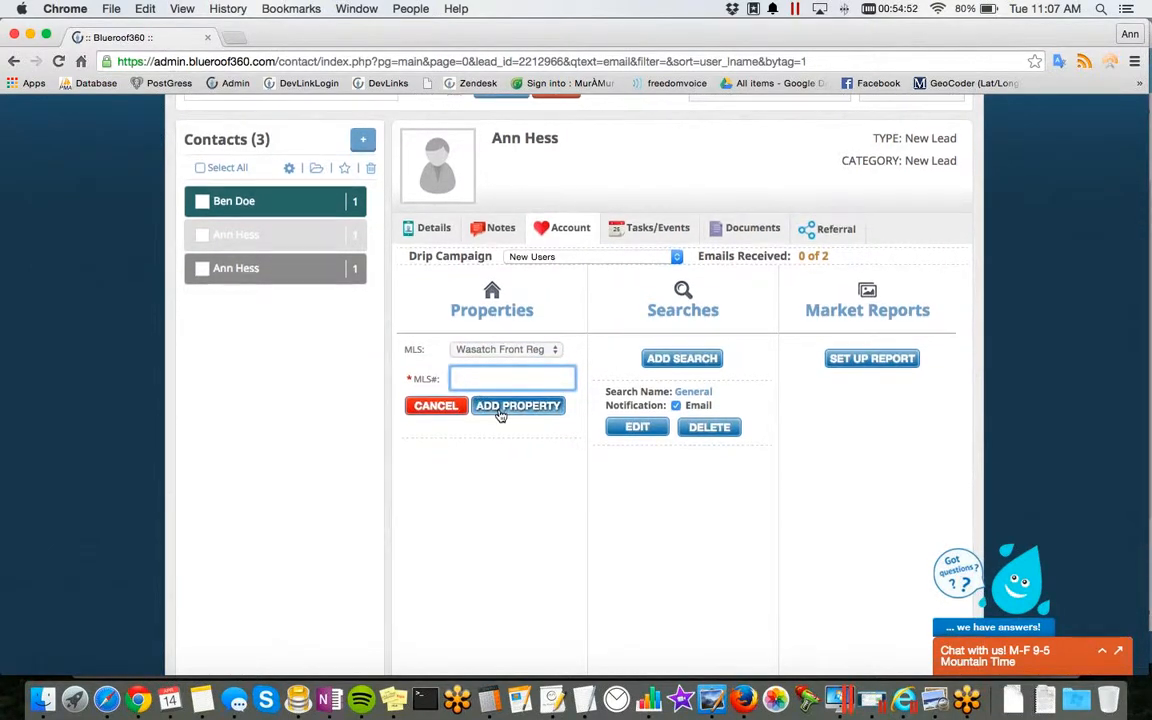
click(436, 406)
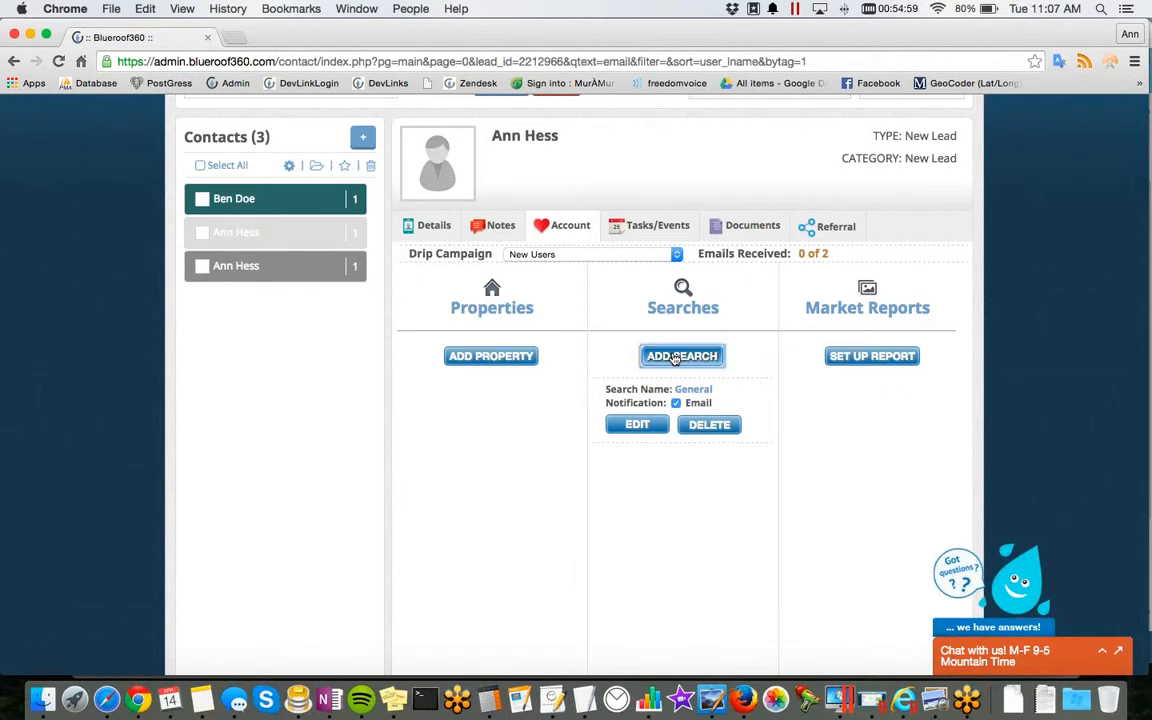
Step: Try out a new saved search for the contact with email notification enabled and discard it
click(675, 358)
scroll(673, 357, down, 3)
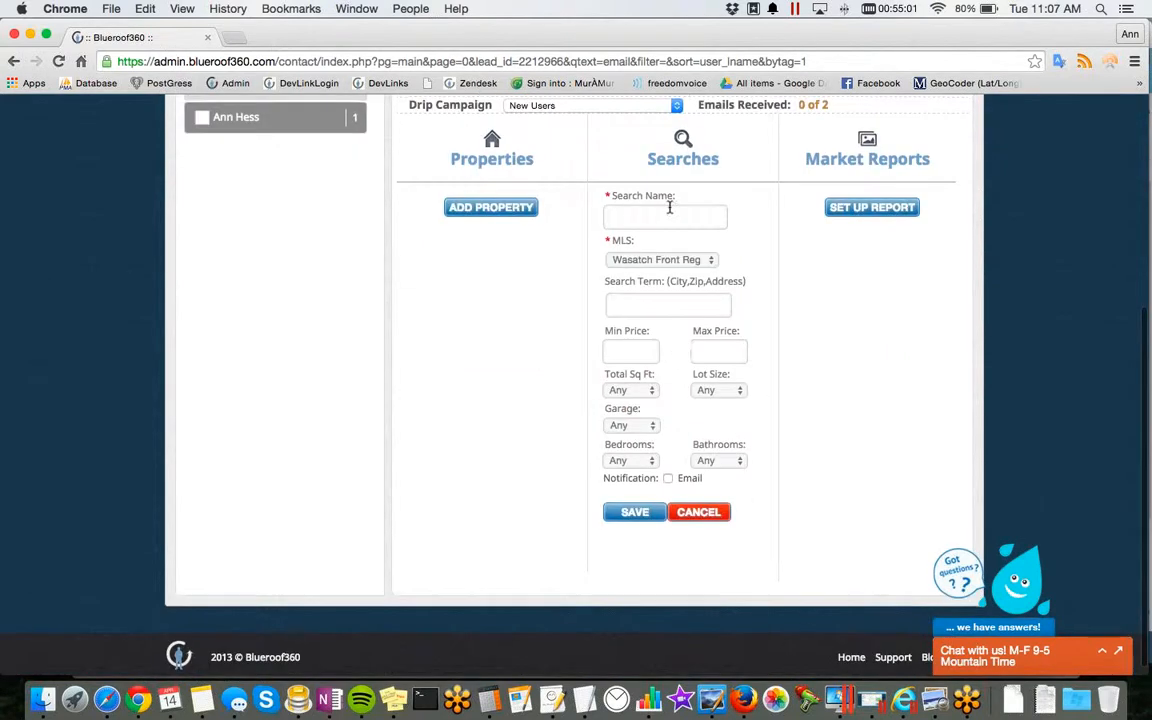
click(668, 479)
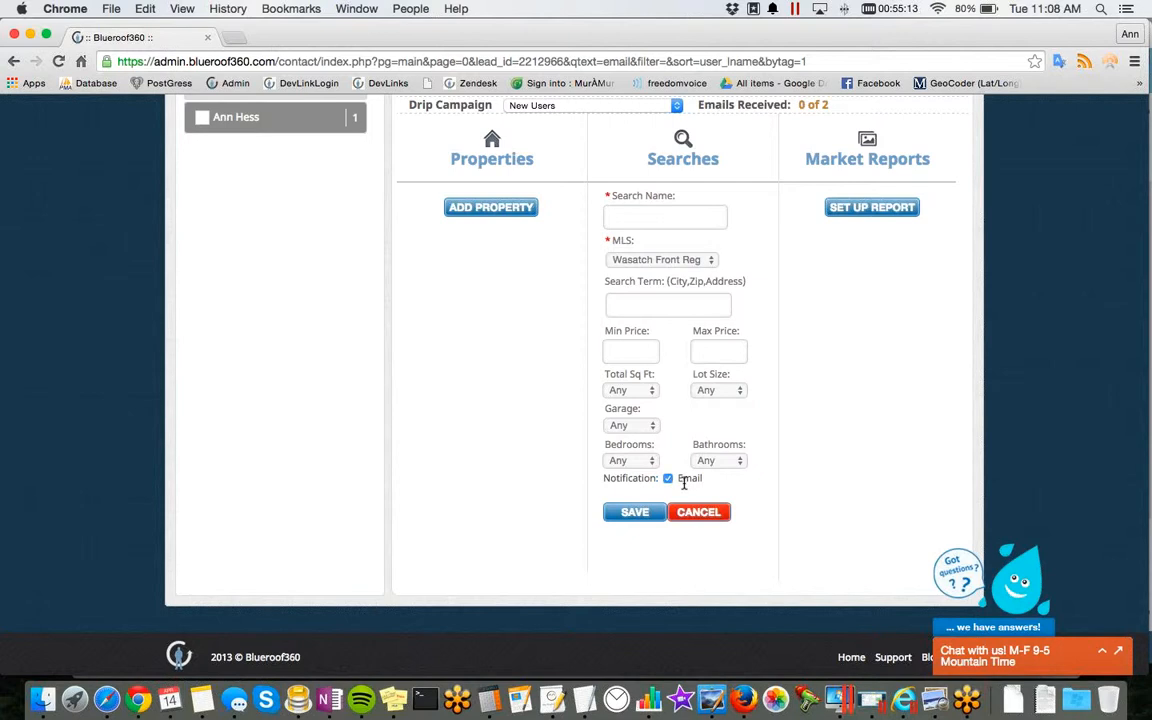
click(685, 513)
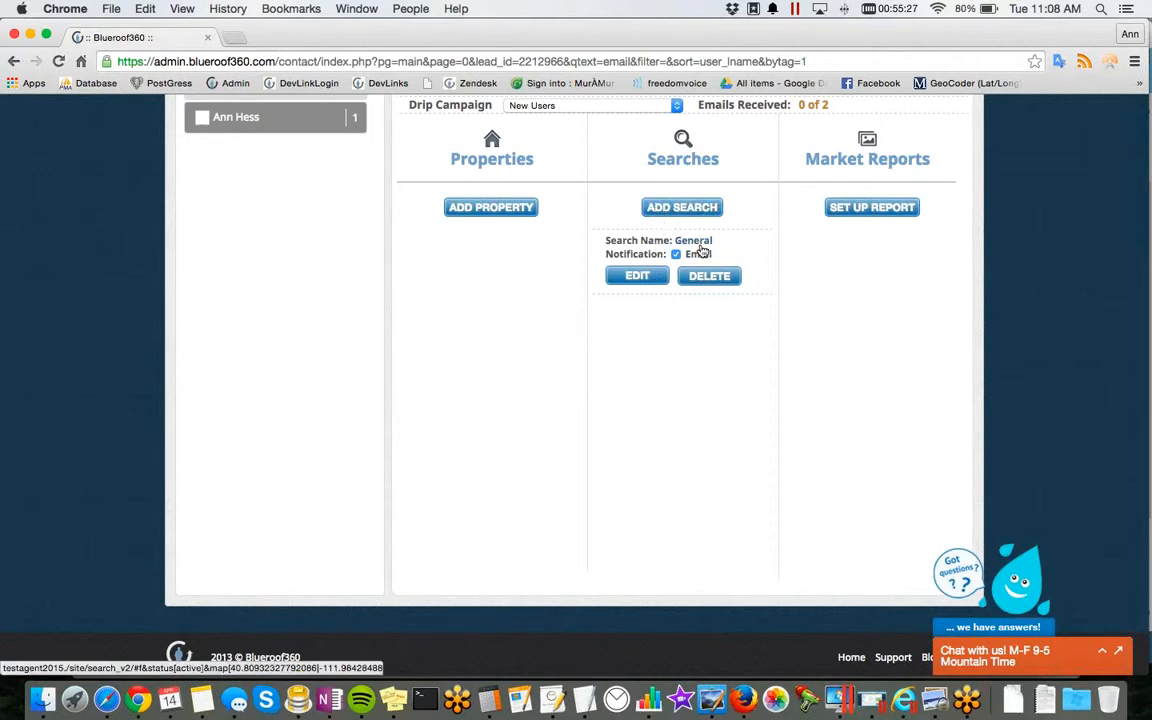
Step: Review the market report setup form for the contact and leave it without adding a report
scroll(701, 252, up, 3)
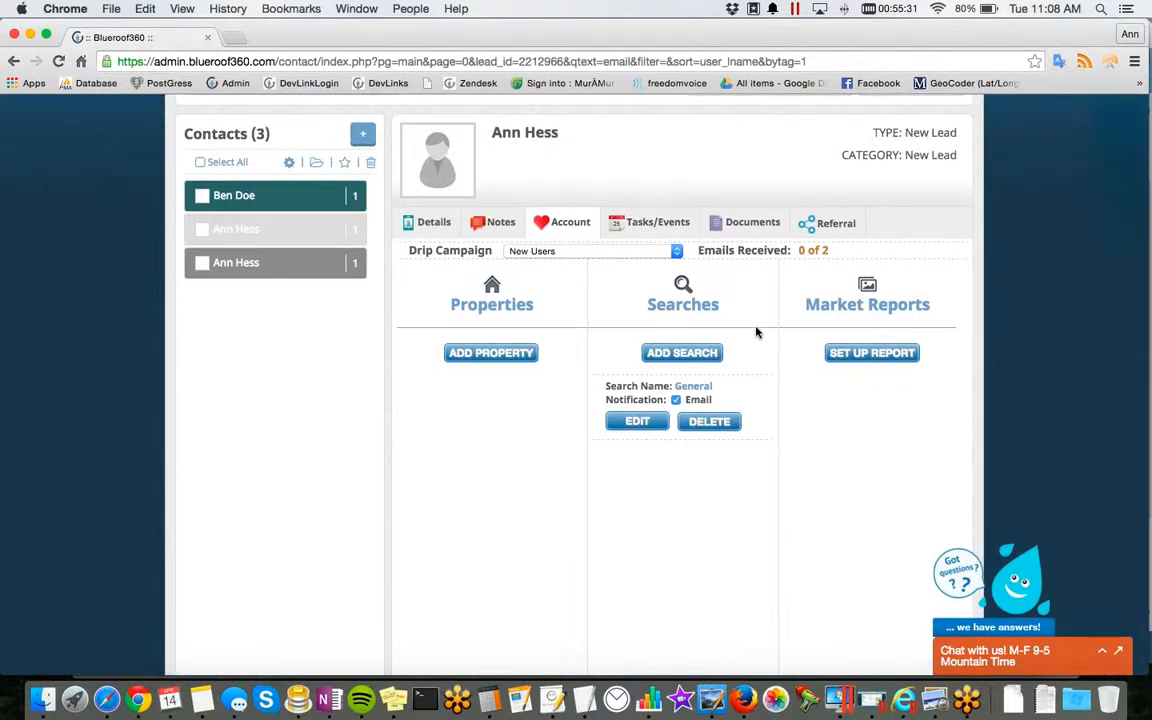
scroll(748, 325, up, 1)
scroll(748, 325, down, 1)
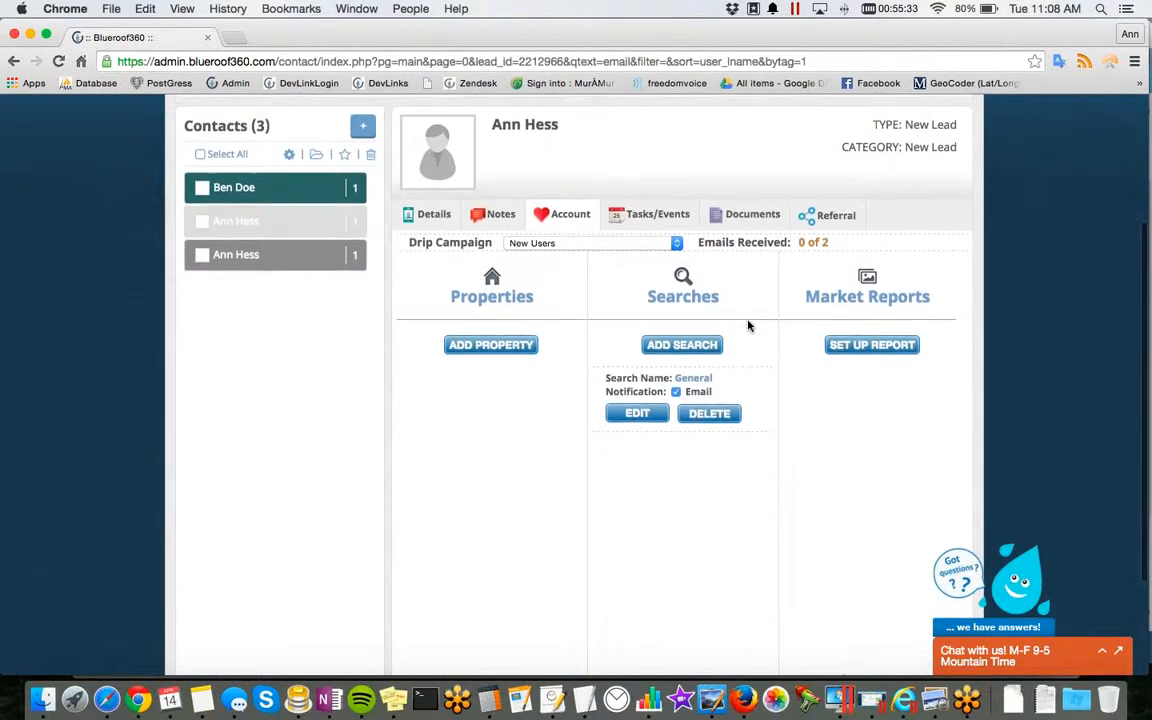
scroll(748, 325, down, 1)
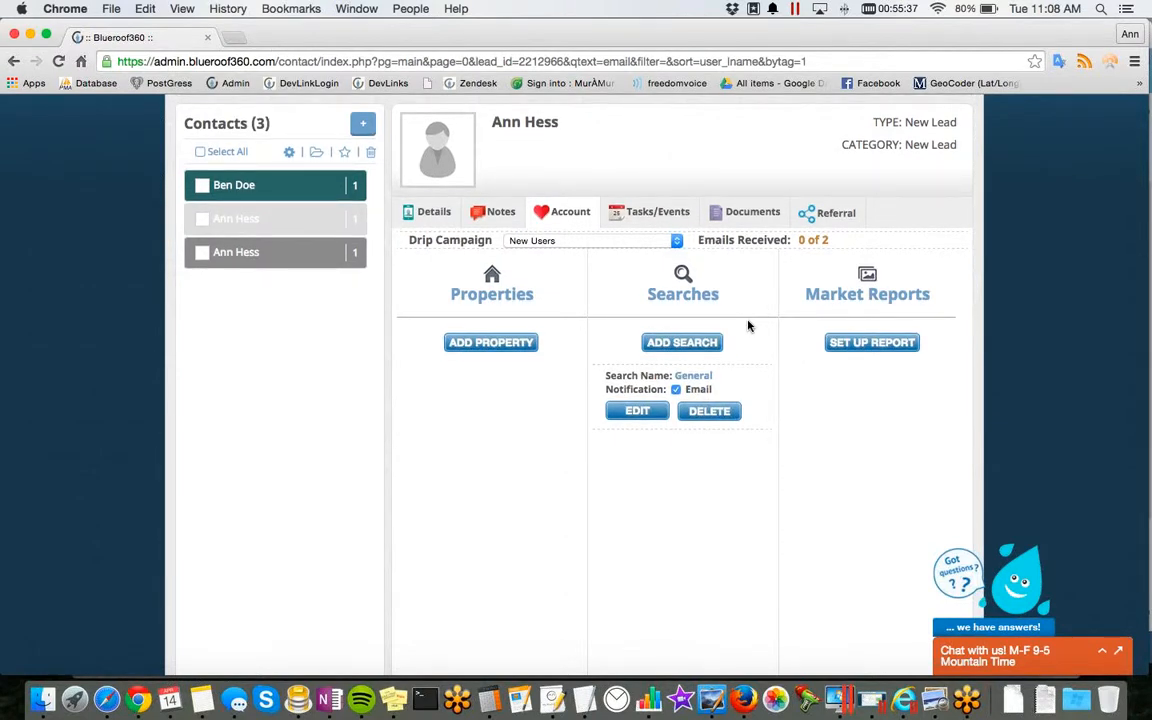
scroll(748, 325, down, 1)
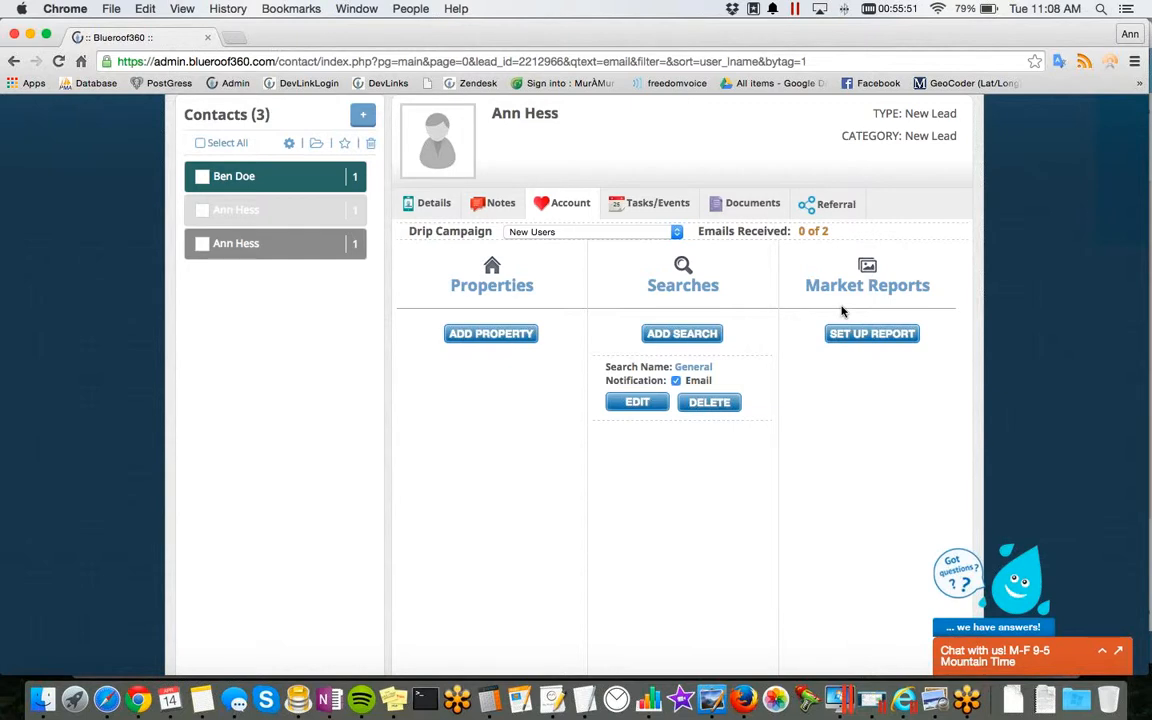
scroll(843, 311, down, 1)
scroll(864, 395, up, 1)
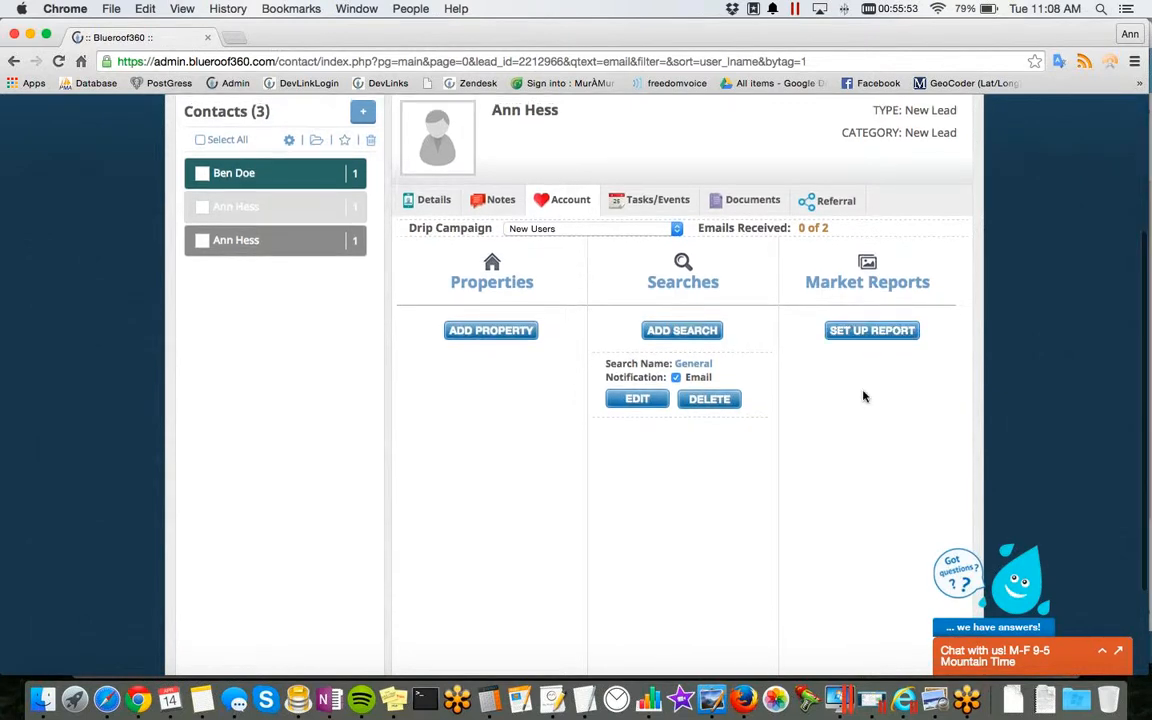
click(872, 336)
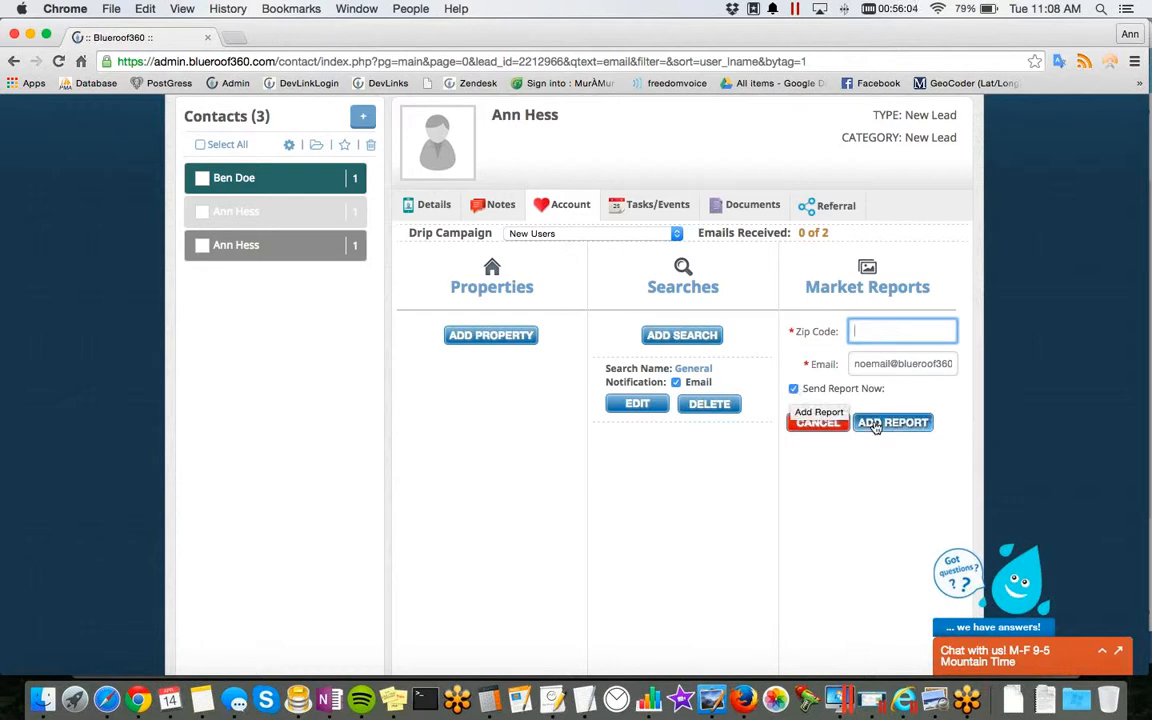
click(827, 432)
Step: Open areapulse.com in a new browser tab, look over its home page and return to the Blueroof360 contact record
click(236, 38)
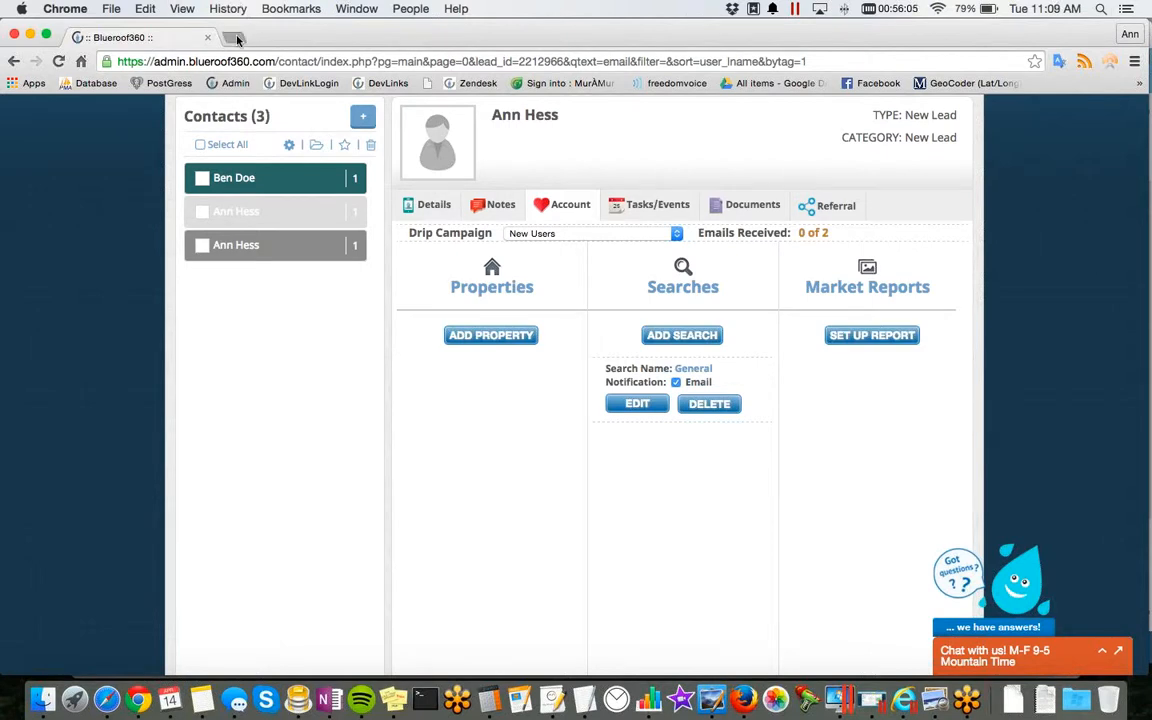
text(are)
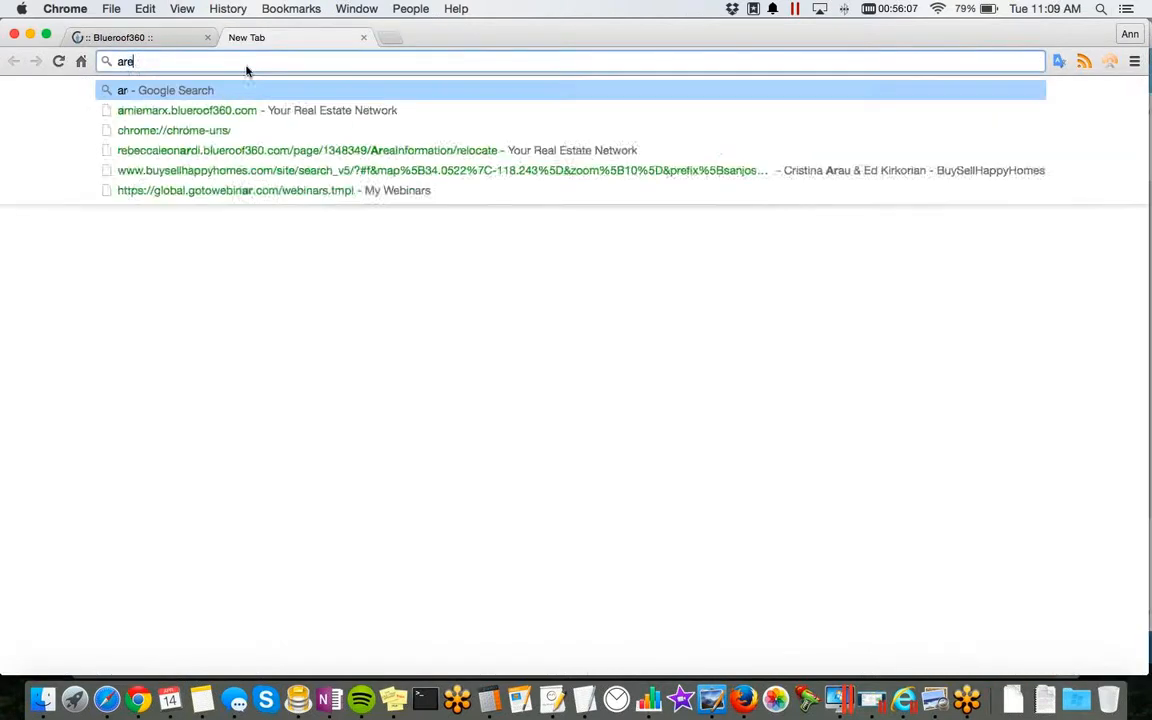
text(apulse.com)
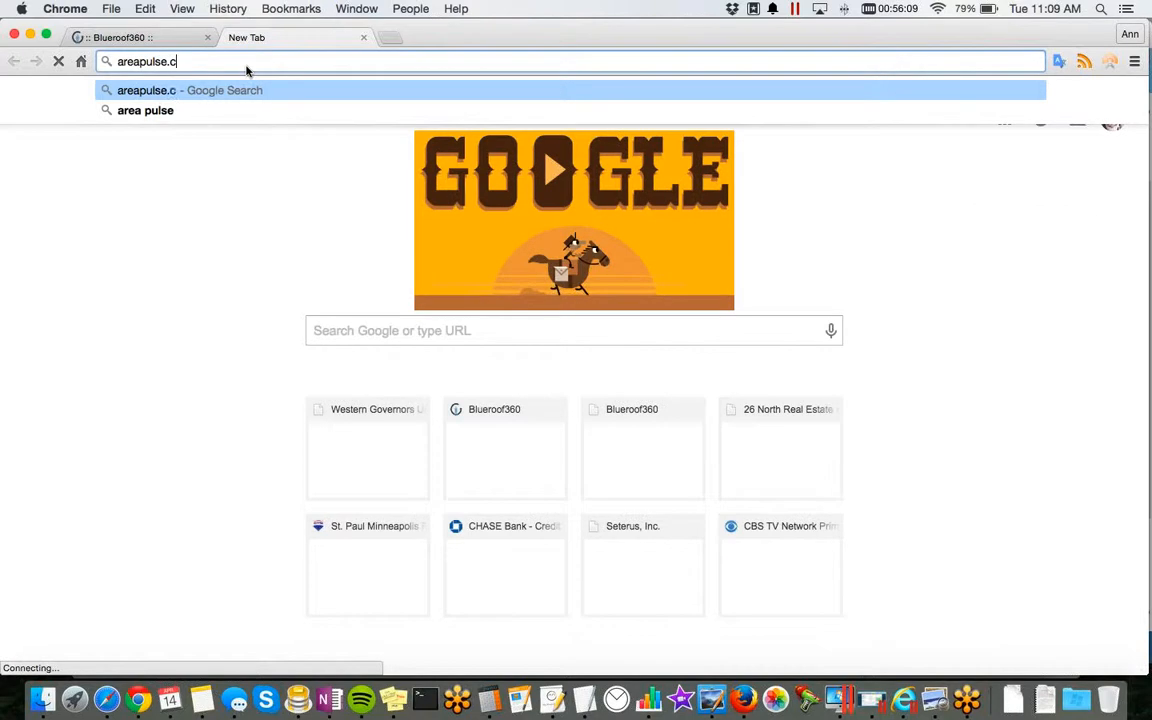
key(Return)
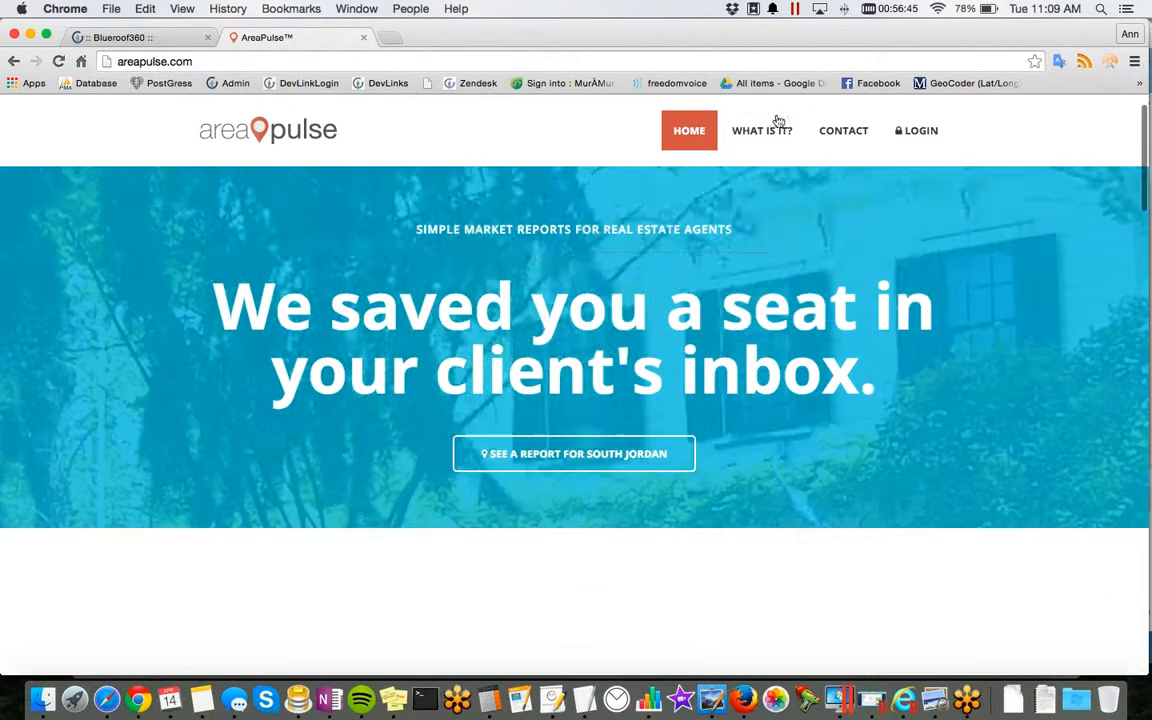
scroll(576, 158, down, 2)
scroll(576, 152, up, 2)
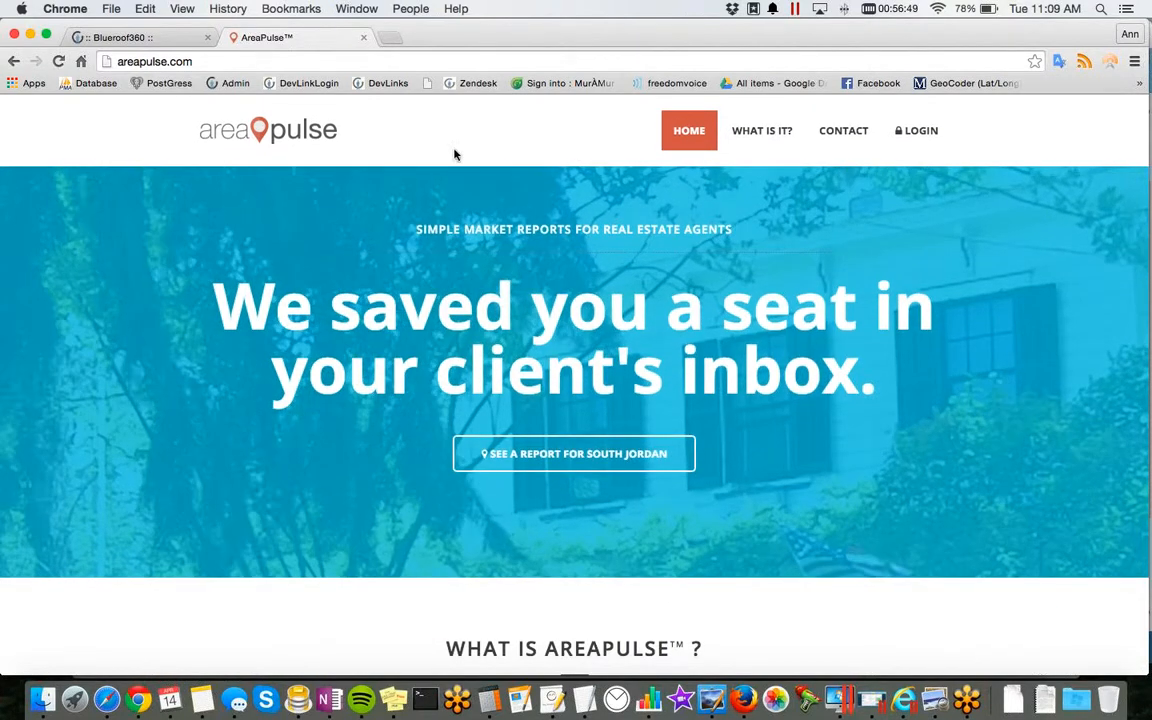
click(127, 40)
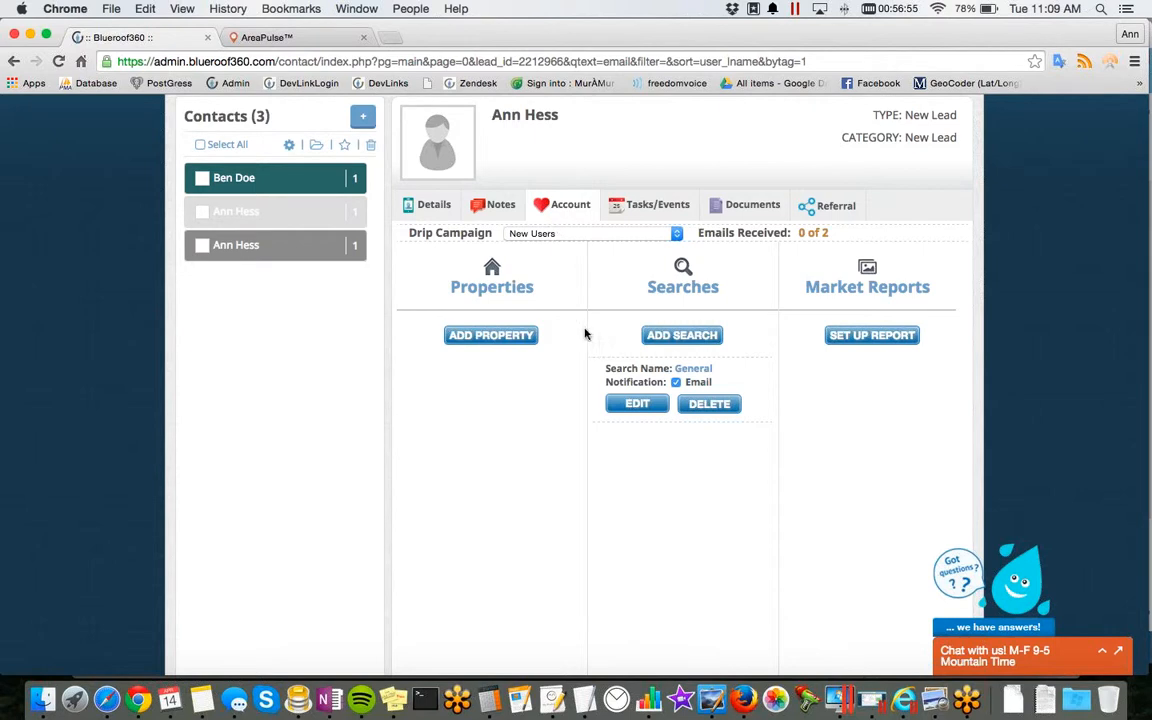
Step: Show the contact's tasks and events and apply the Example Plan action plan to the contact
scroll(588, 337, up, 3)
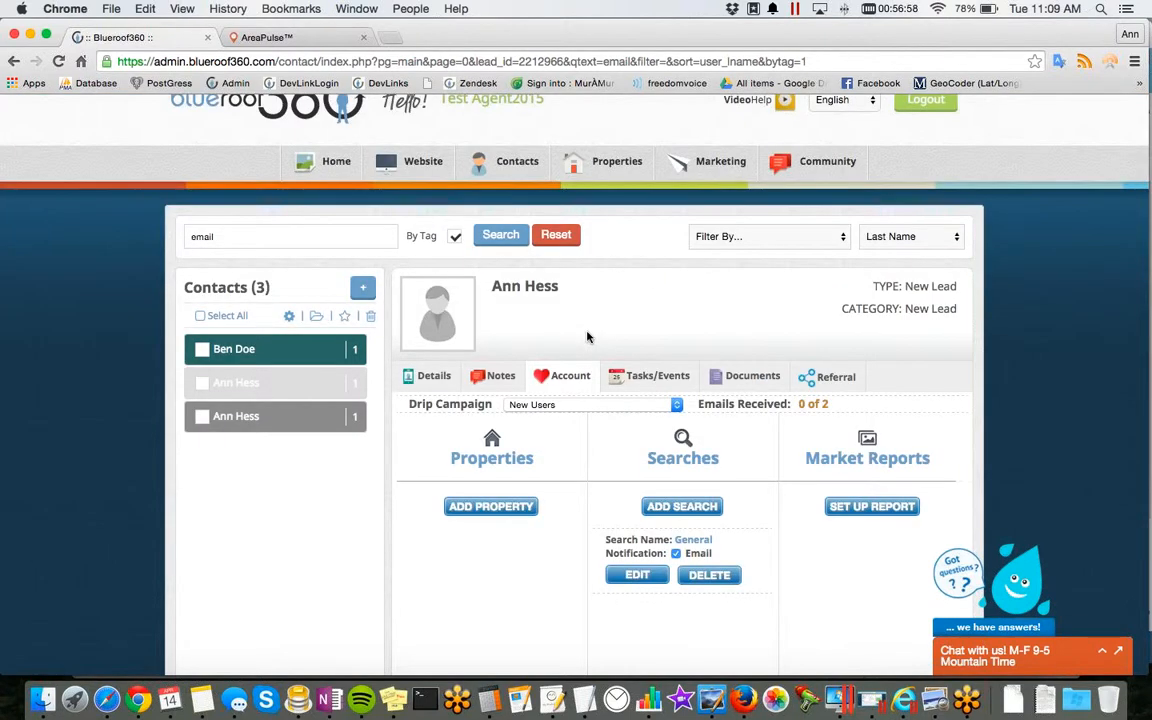
scroll(638, 290, down, 2)
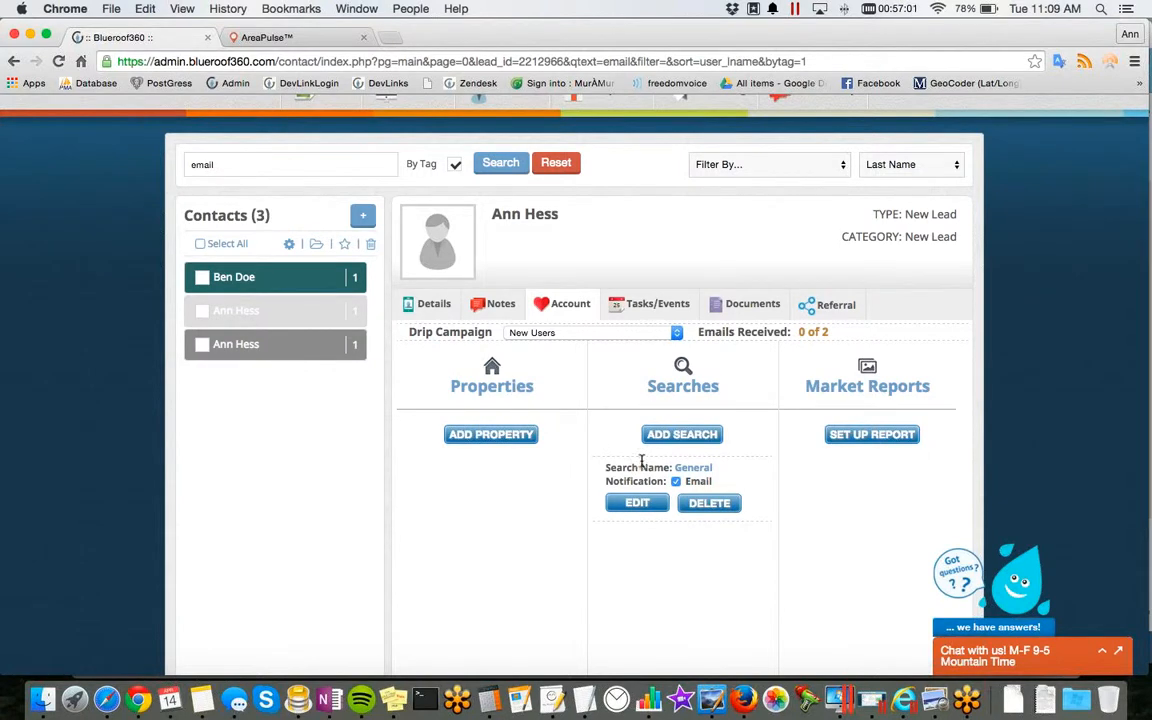
click(647, 312)
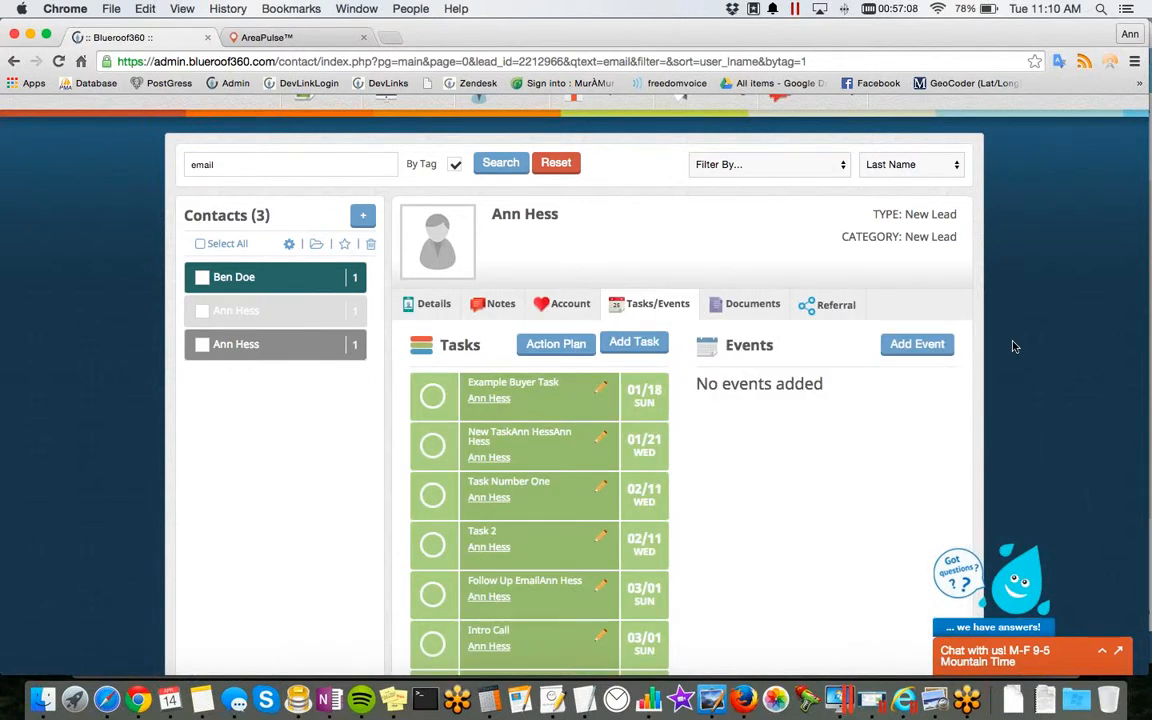
scroll(1013, 346, down, 2)
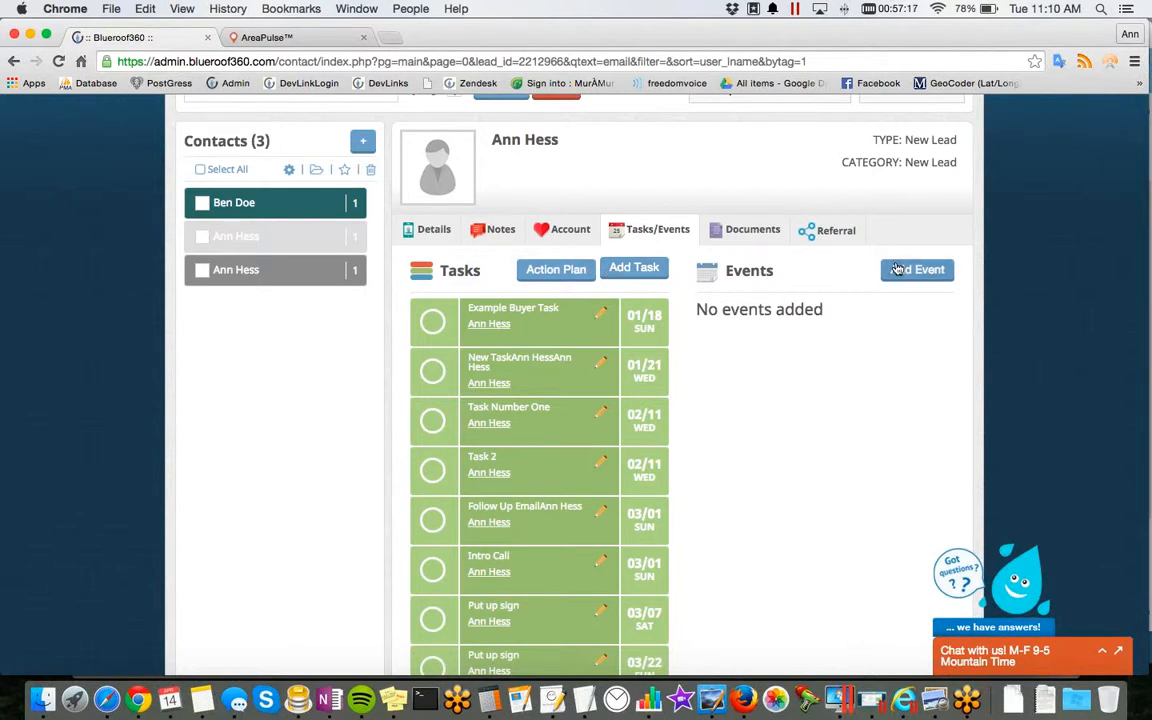
click(556, 272)
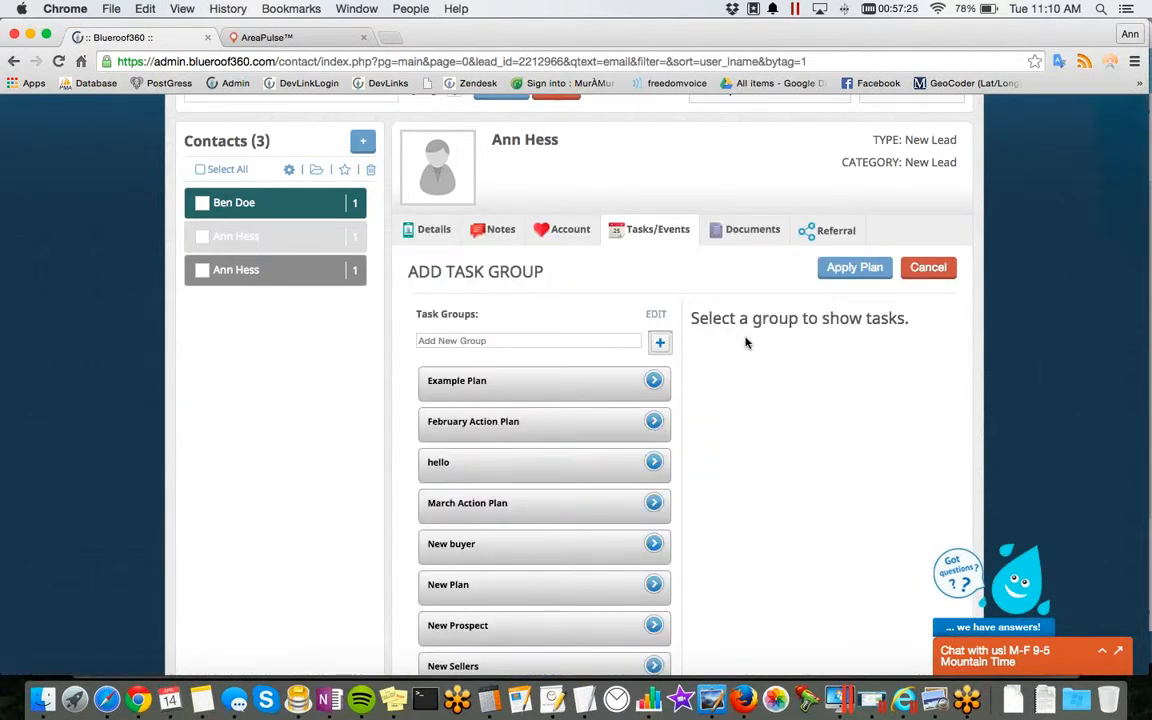
click(561, 389)
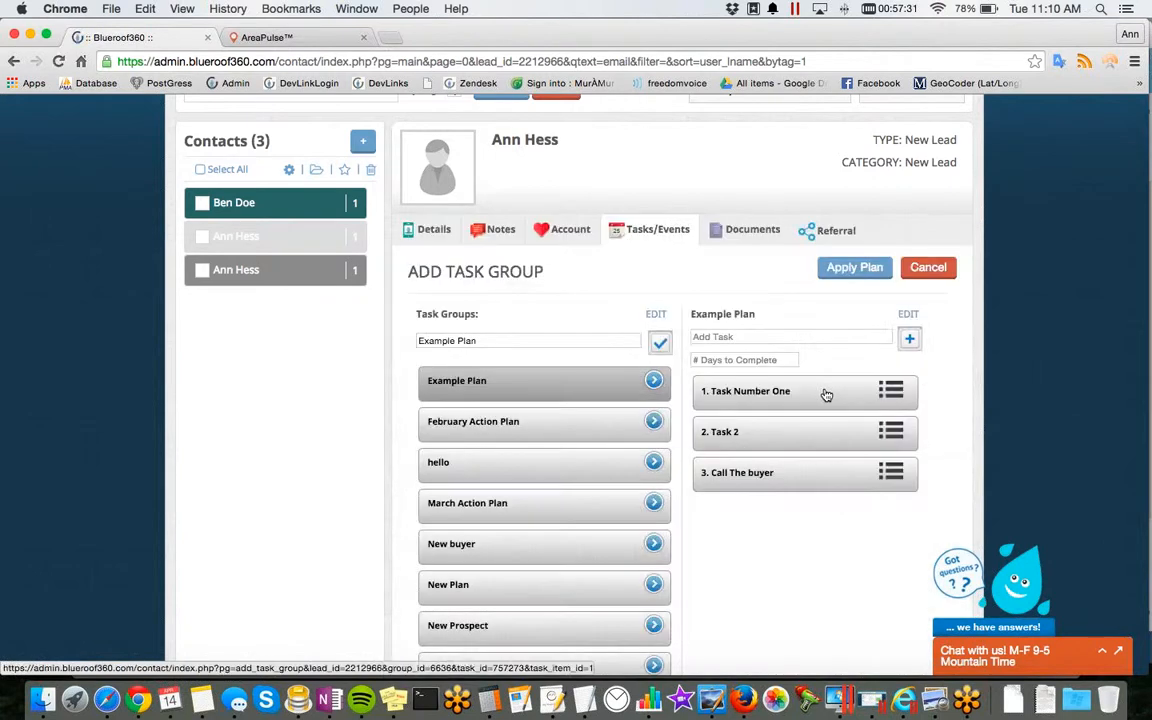
click(857, 267)
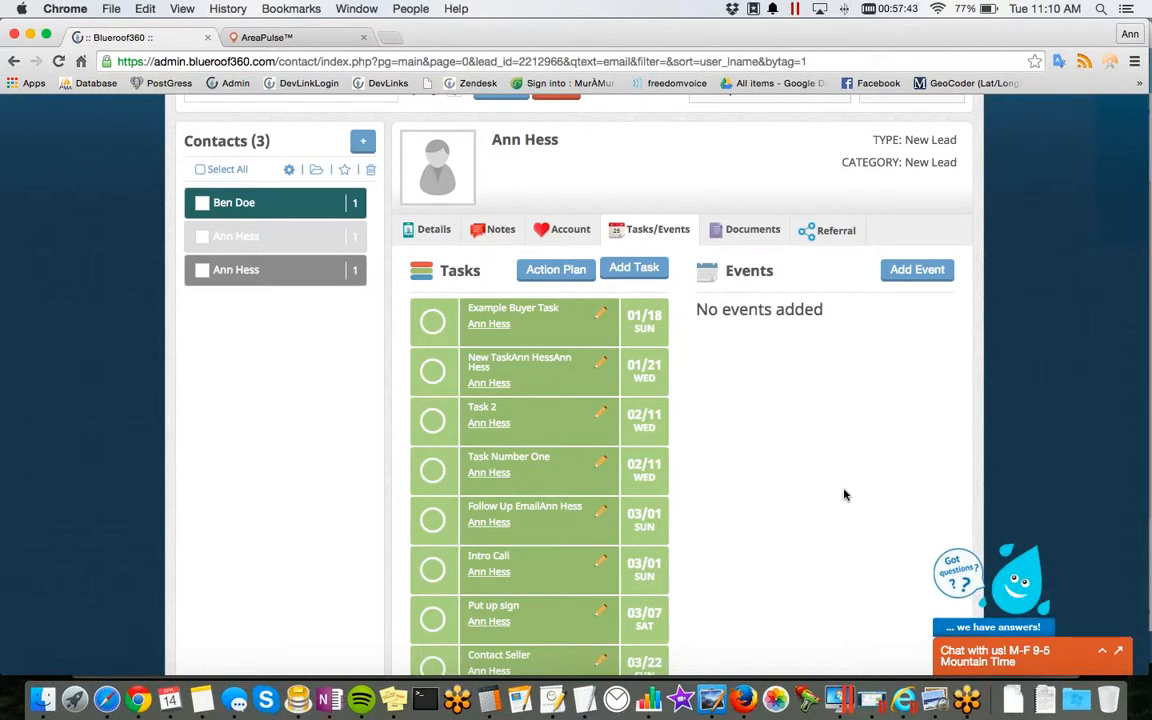
Step: Review the form for adding an event for the contact and leave it without adding one
click(915, 273)
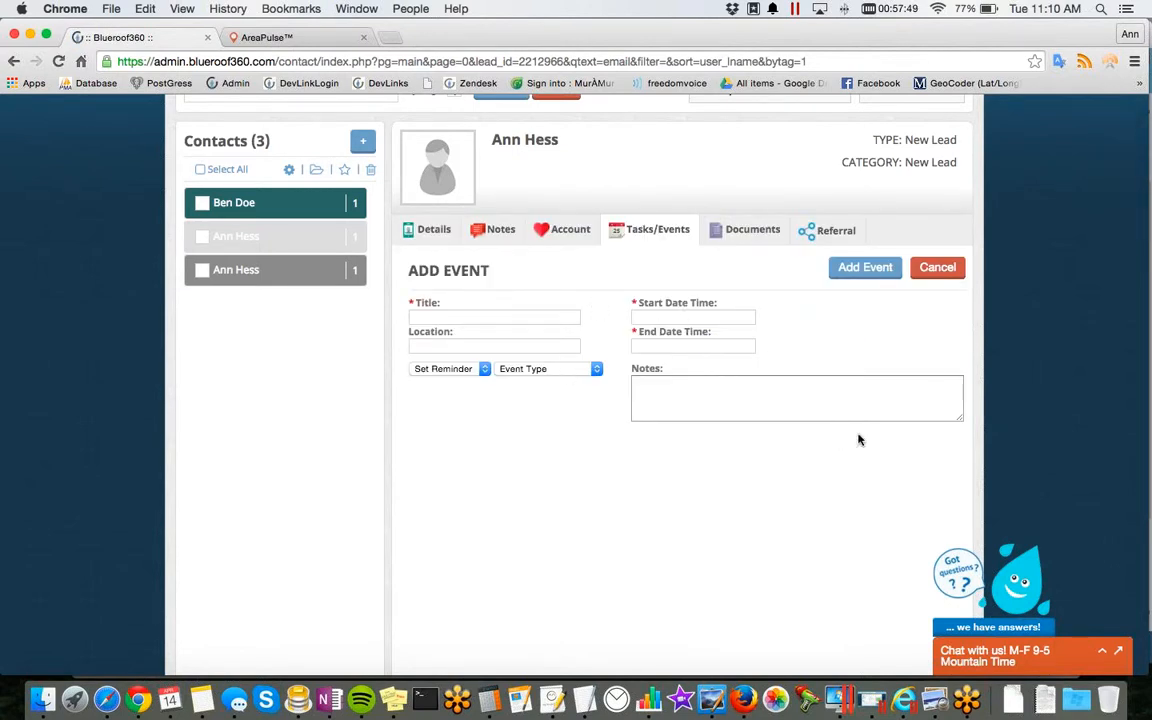
click(947, 272)
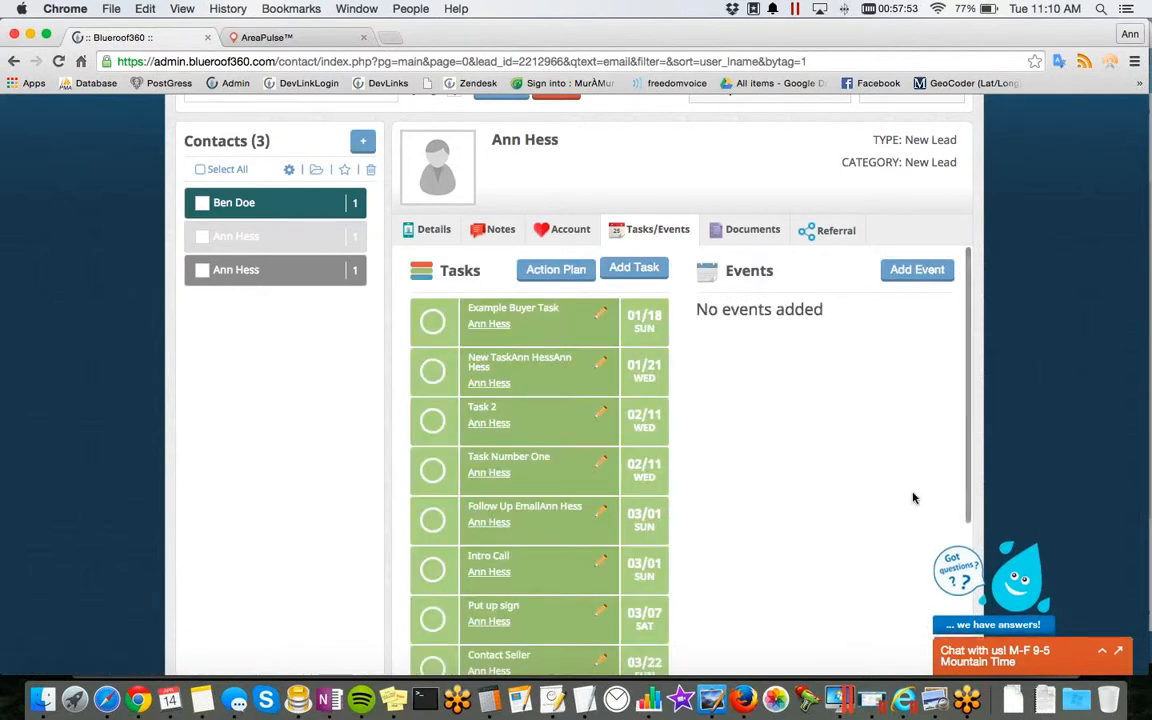
Step: Review the upload form in the contact's documents, including its Download and Write permissions, and close it without sharing a file
click(760, 238)
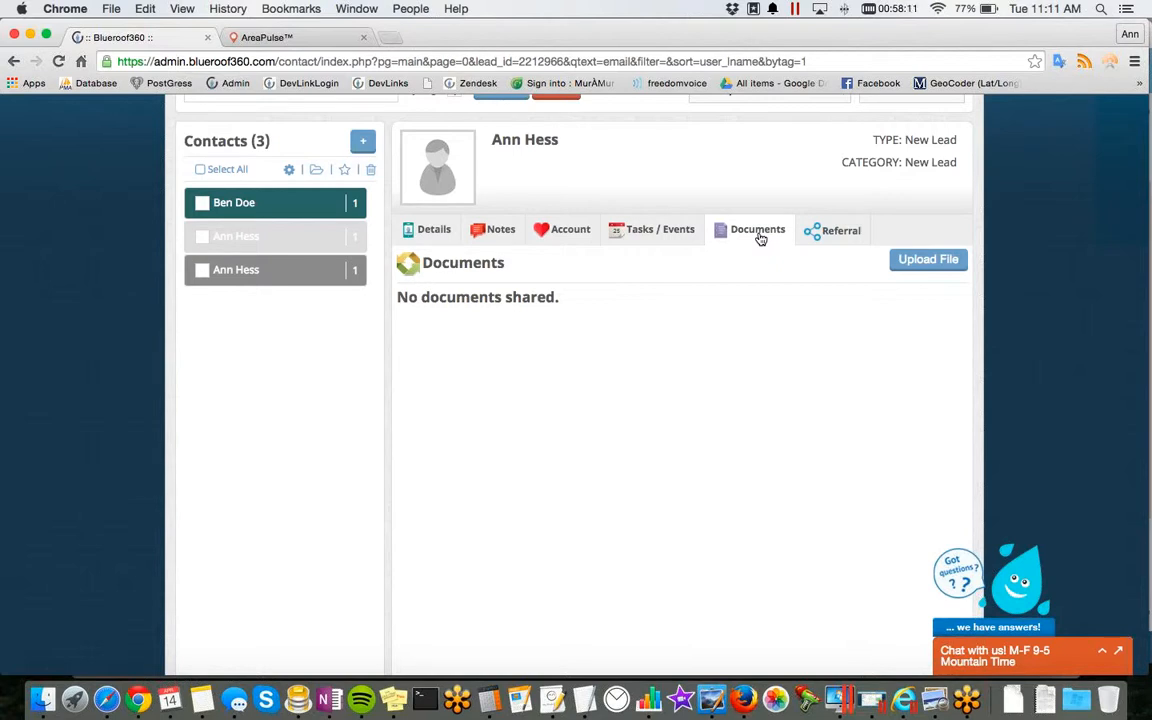
click(929, 264)
click(546, 295)
scroll(546, 297, down, 1)
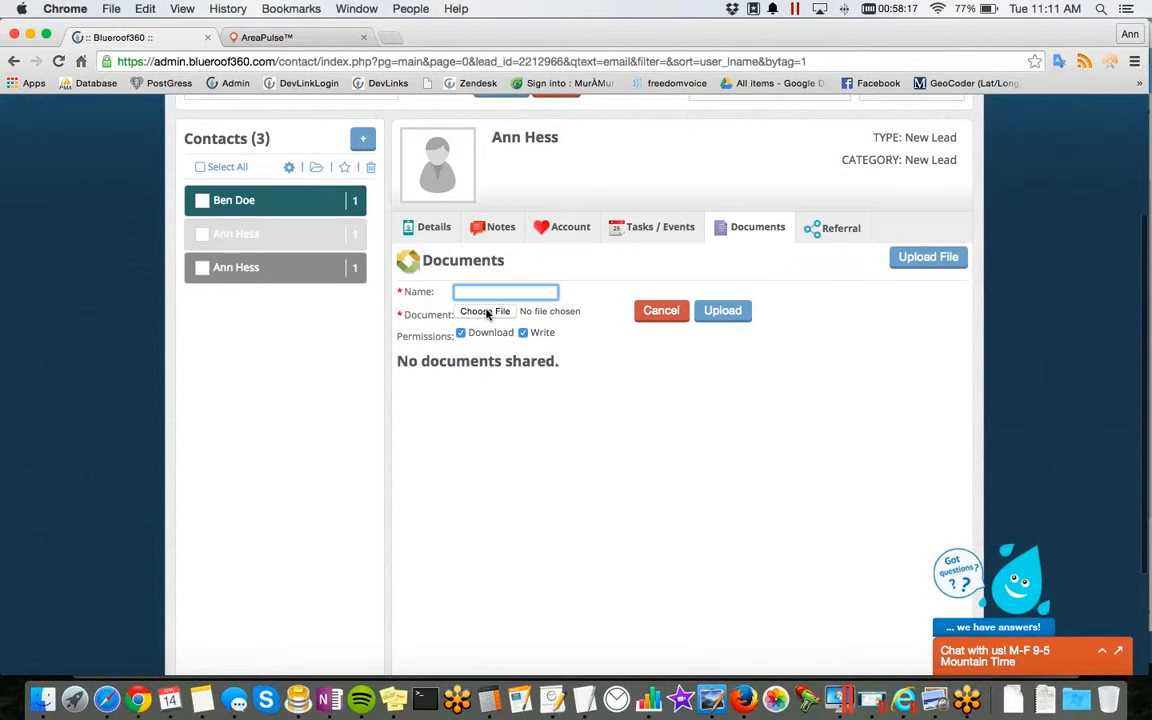
scroll(487, 314, down, 1)
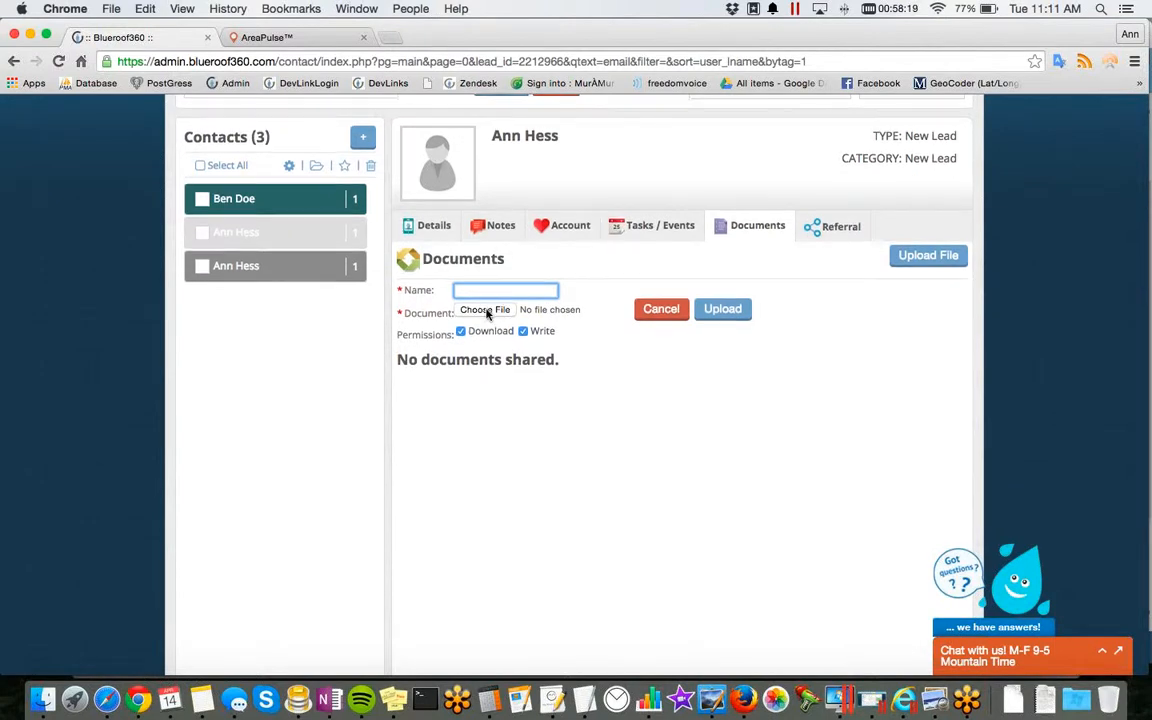
click(738, 314)
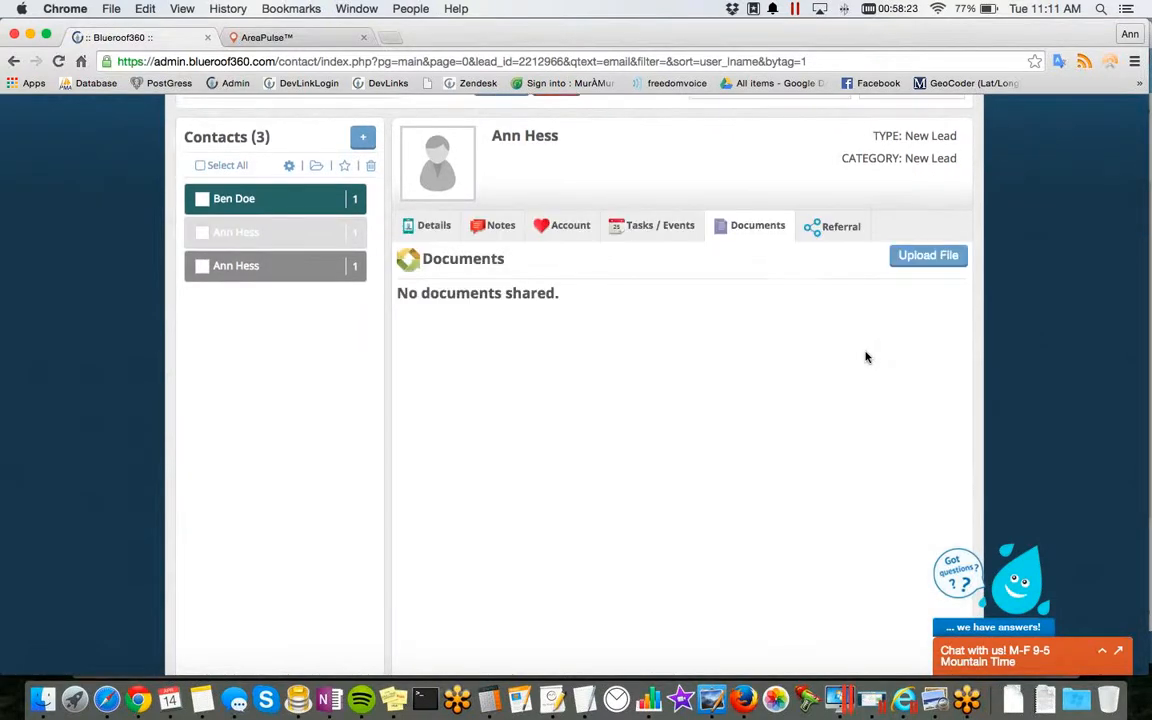
Step: Examine the contact's referral section, covering both Referred By and Referred entries
scroll(866, 357, up, 3)
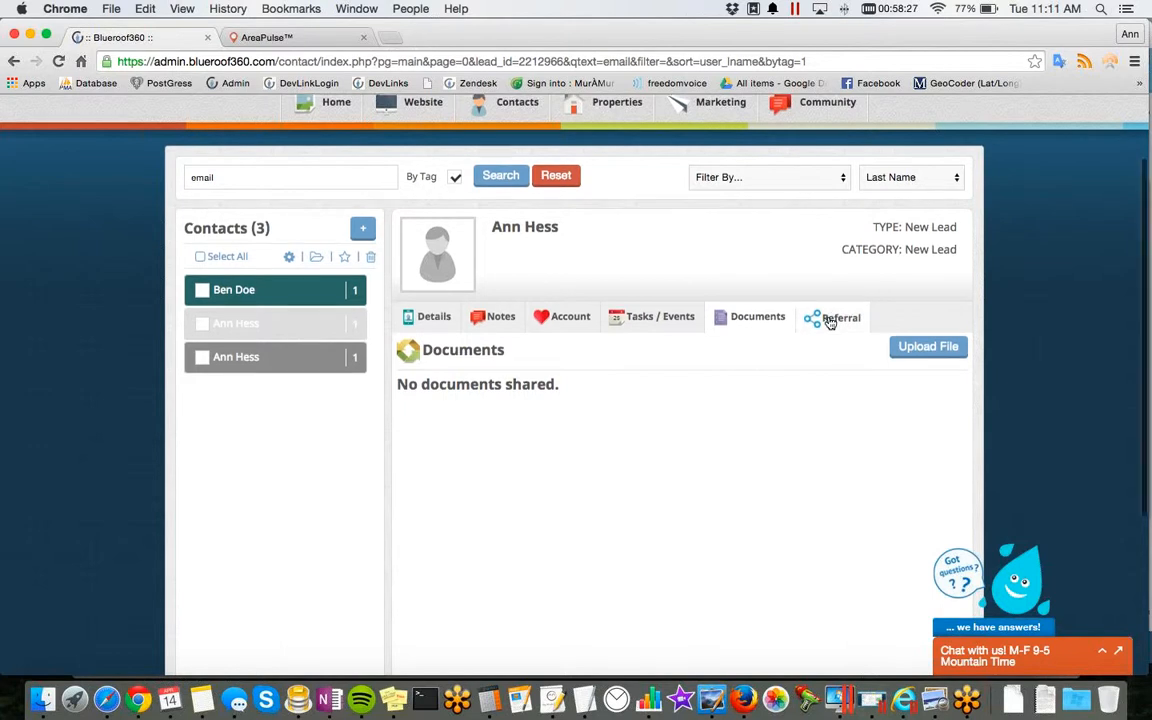
click(829, 320)
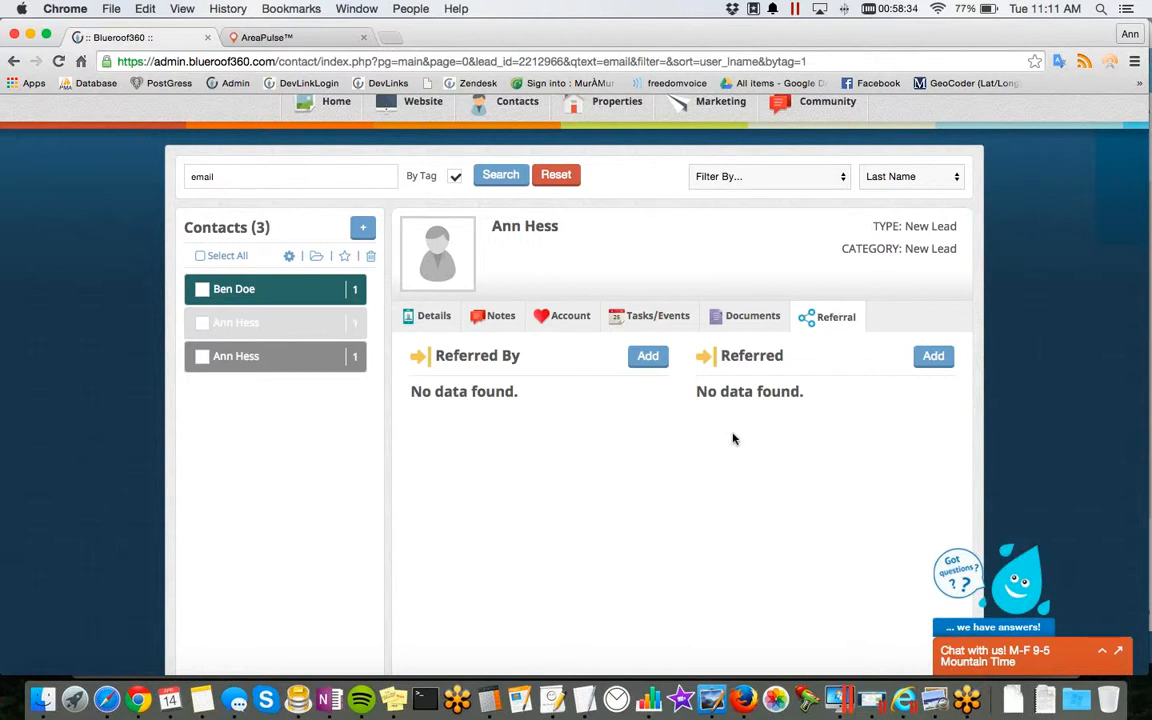
scroll(733, 437, up, 2)
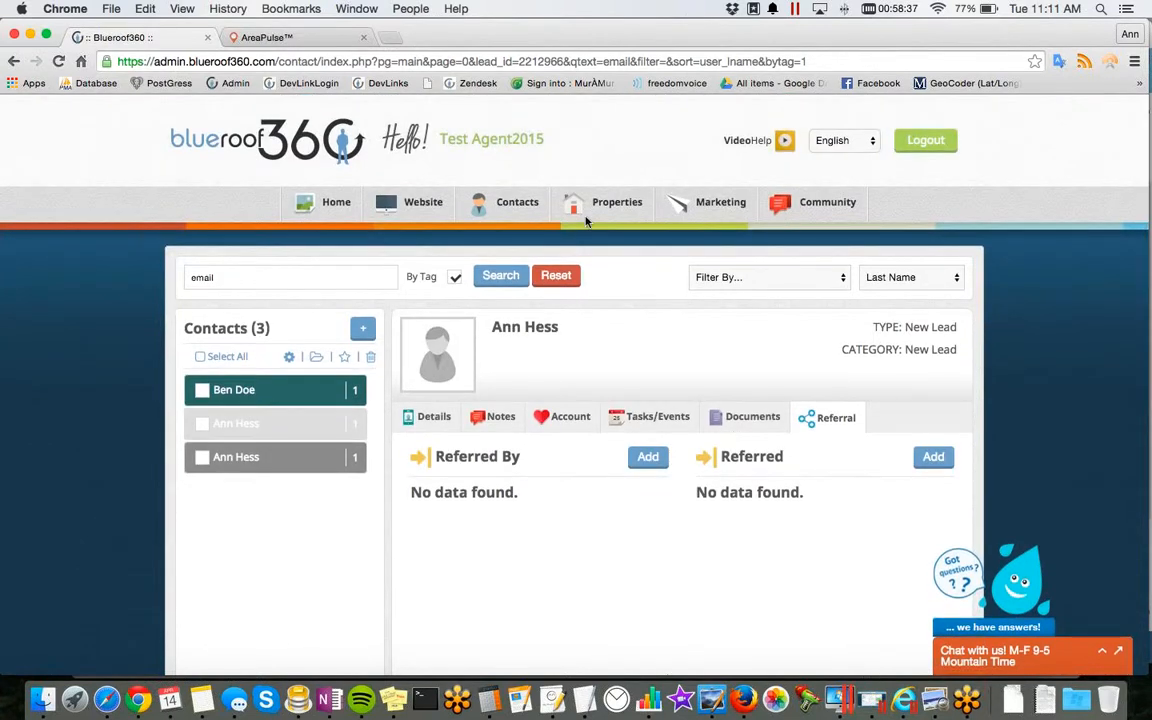
Step: Open the team task list, show only completed tasks and try the completion mark of the inspection task due Jun 14
mouse_move(505, 212)
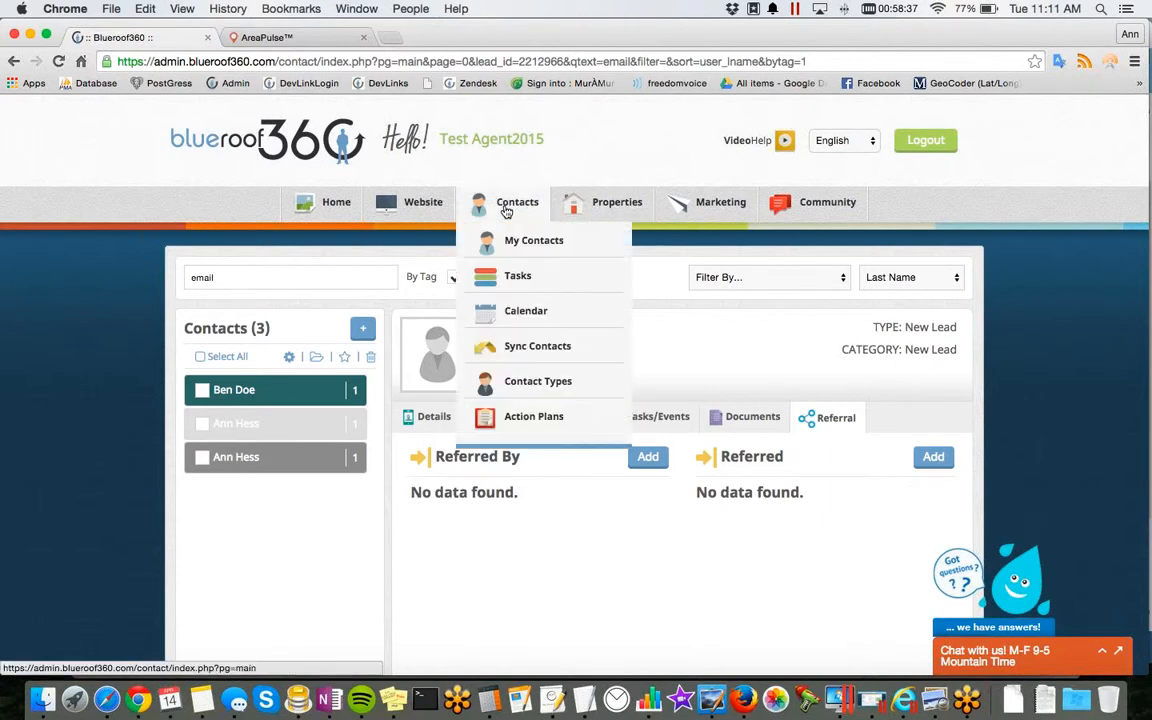
click(518, 285)
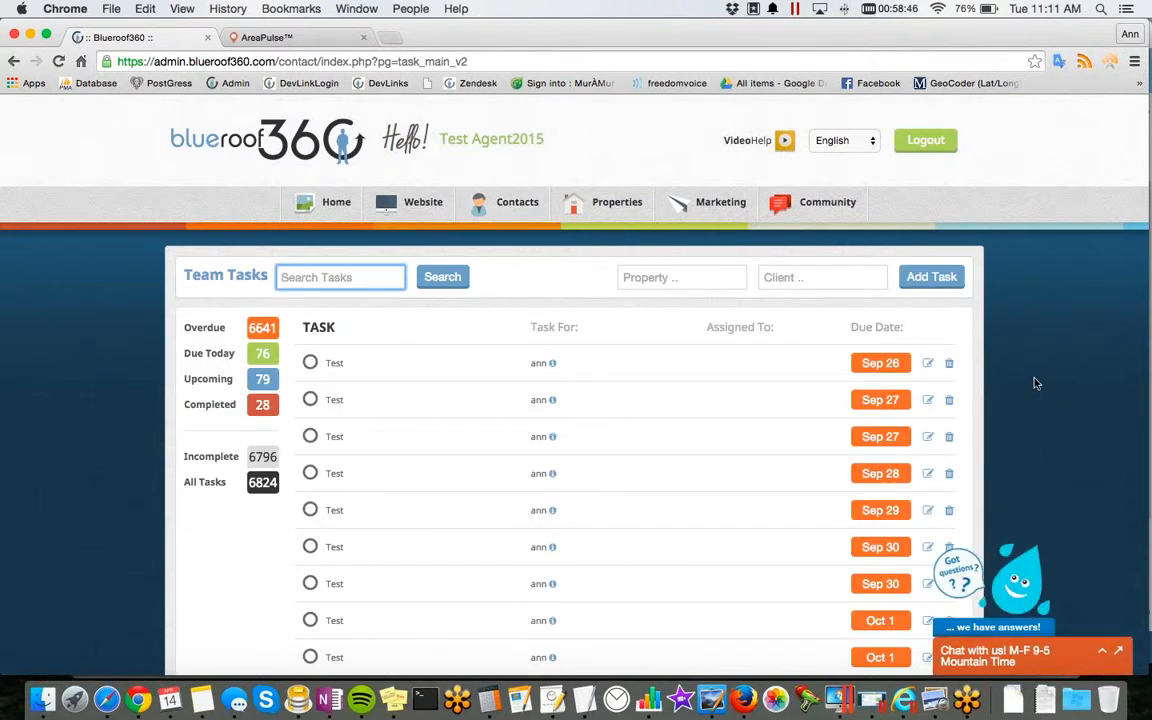
click(262, 404)
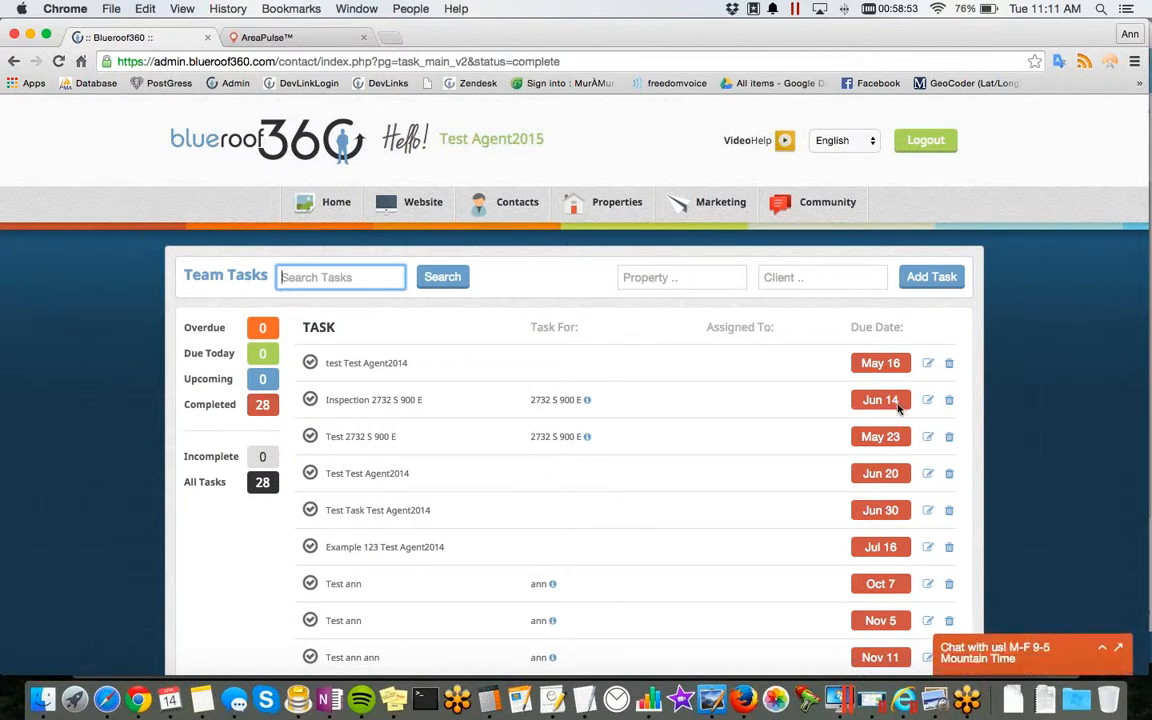
click(311, 401)
click(311, 401)
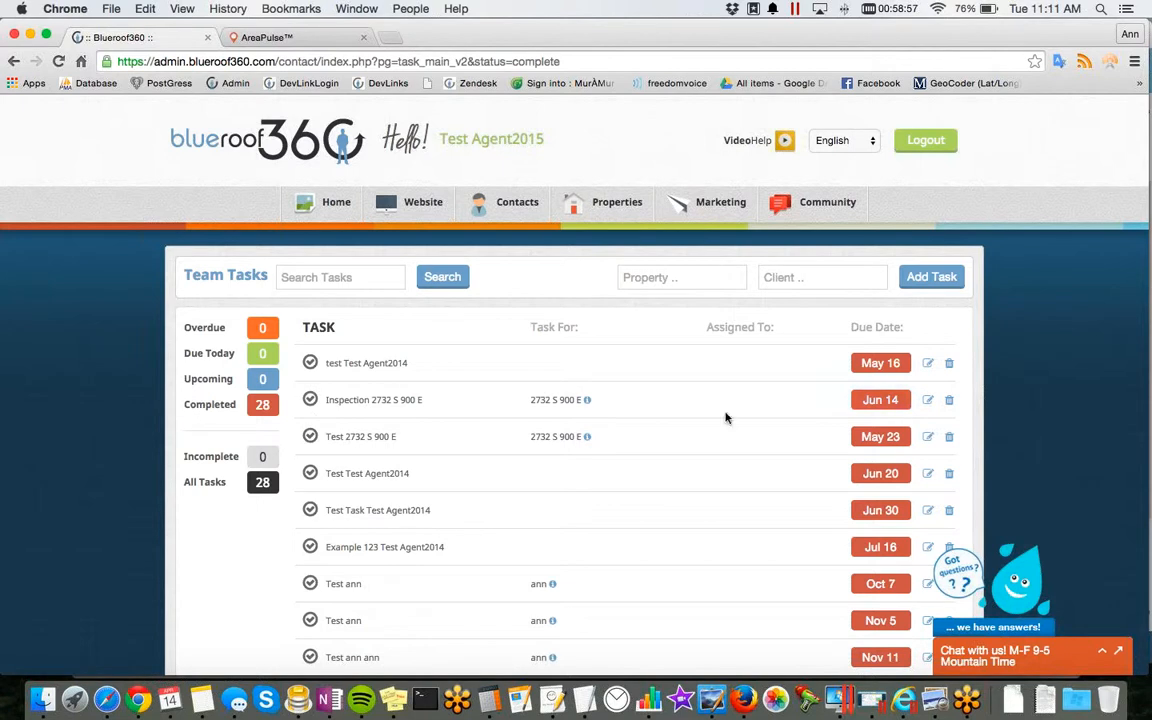
Step: Open the completed inspection task due Jun 14 for editing, review its fields and save it
click(929, 401)
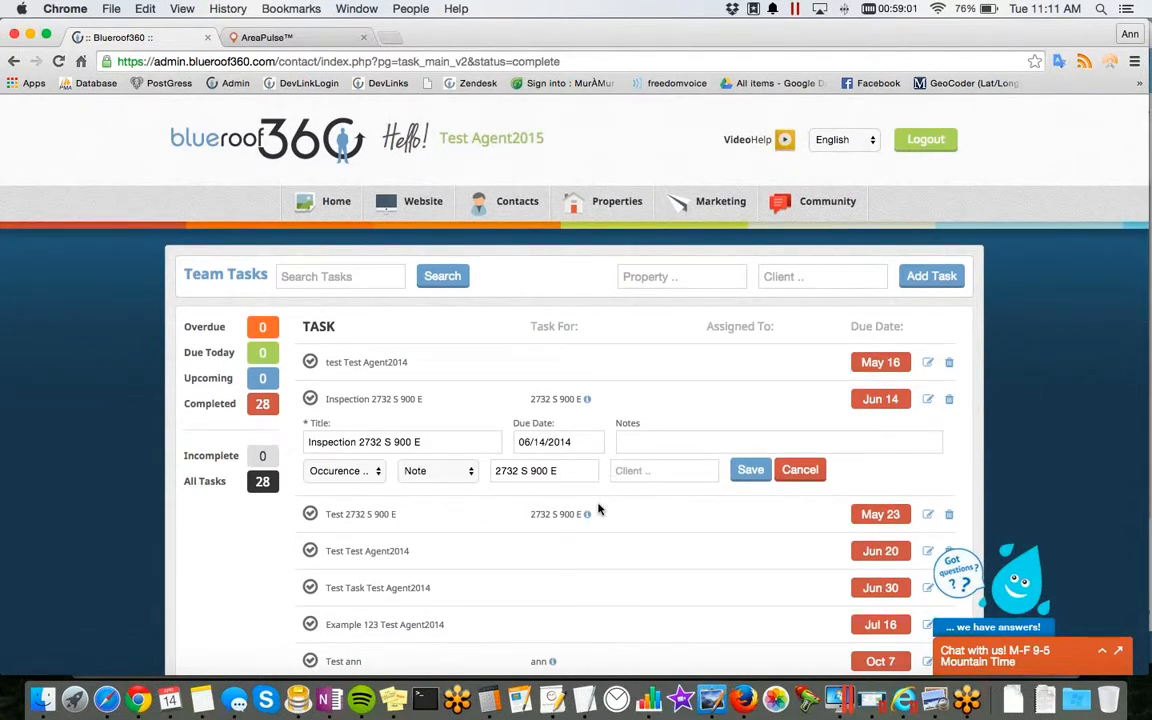
scroll(361, 497, down, 1)
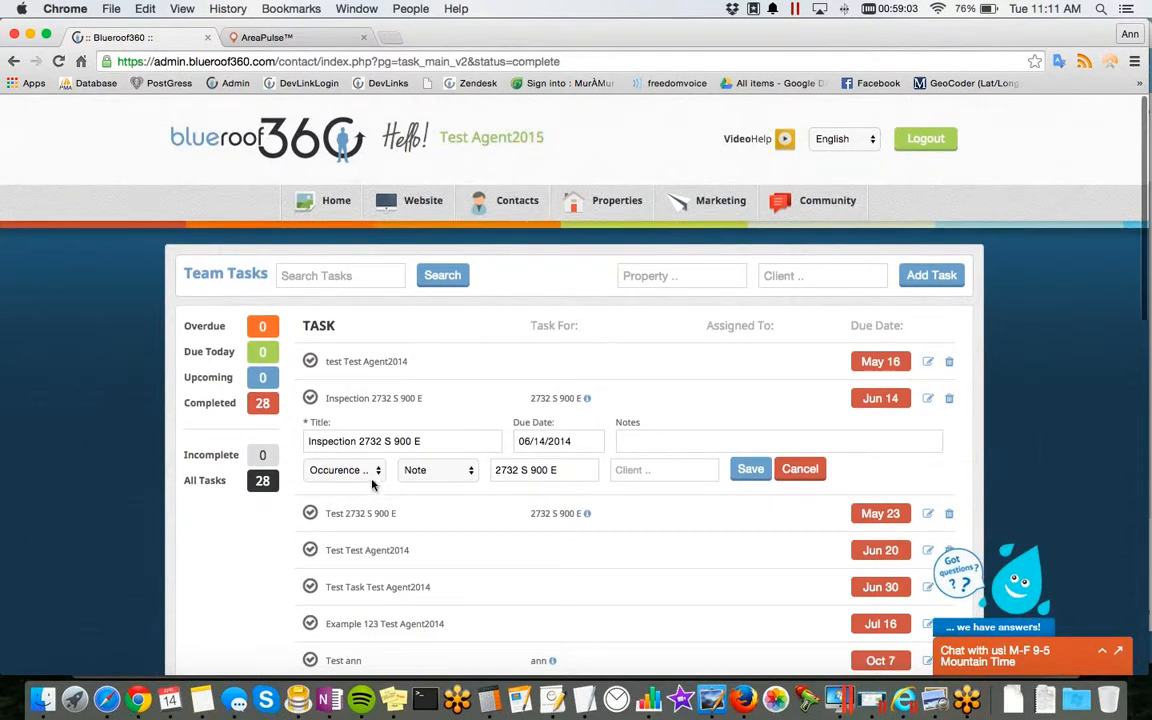
scroll(376, 483, down, 1)
click(690, 441)
click(753, 470)
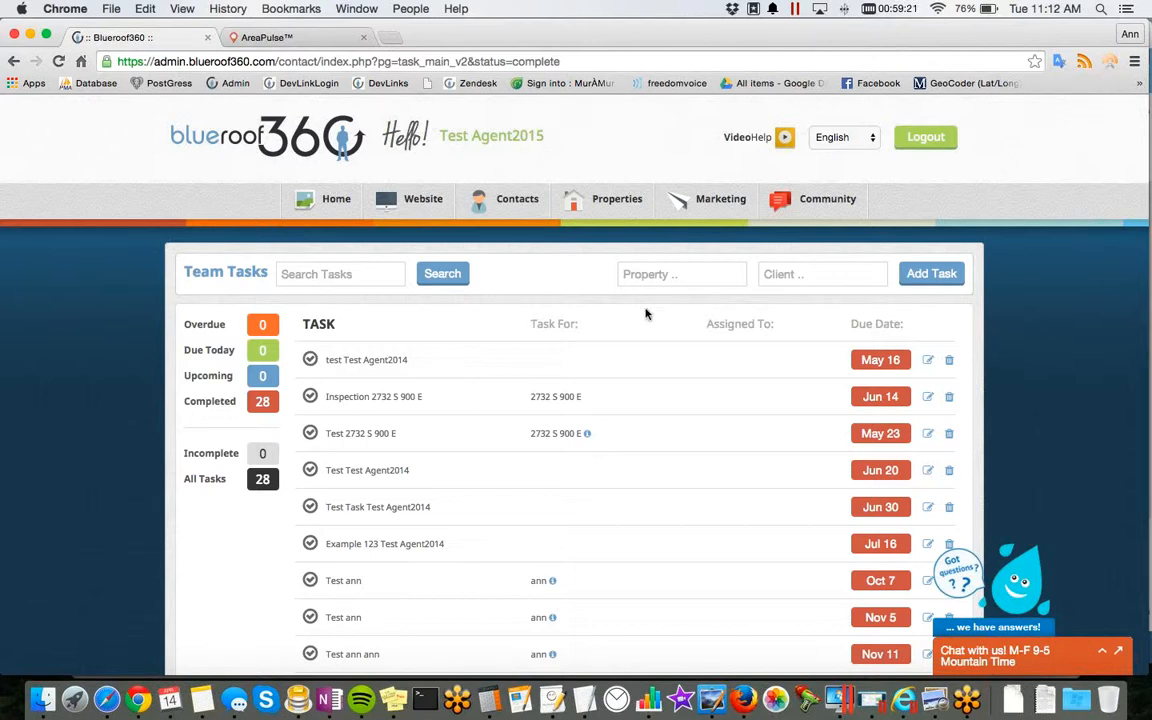
Step: Check the task list's property filter and bring up the form for adding a new task to review its fields
click(665, 275)
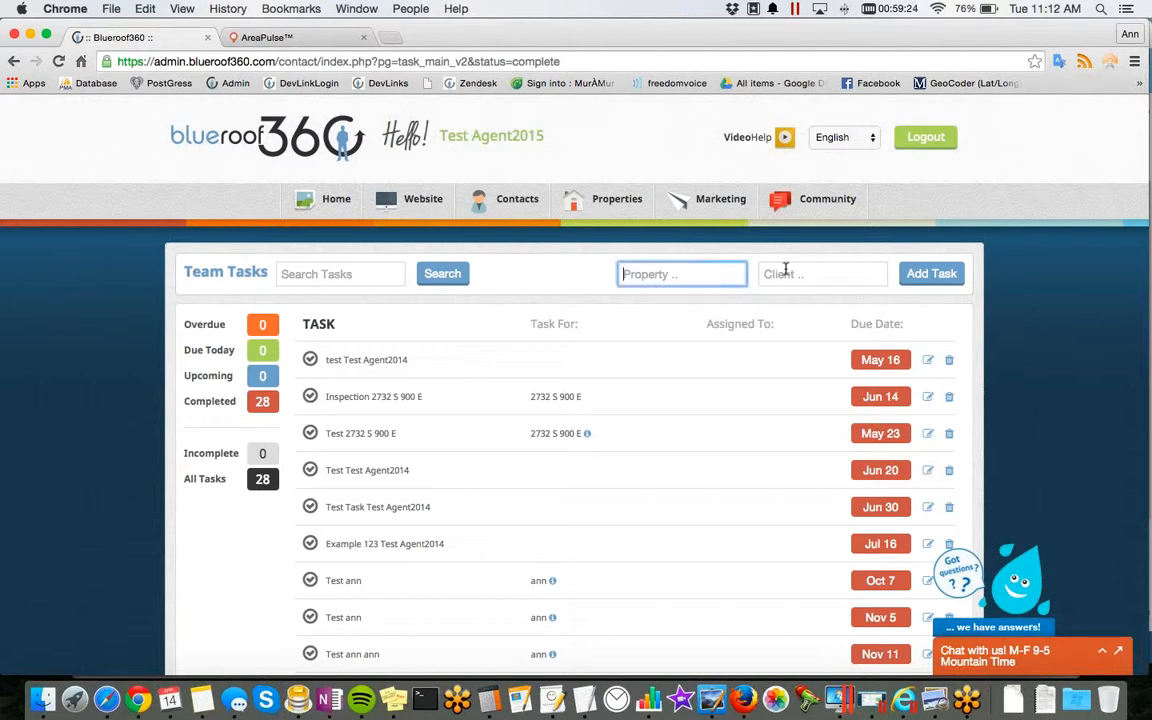
click(922, 281)
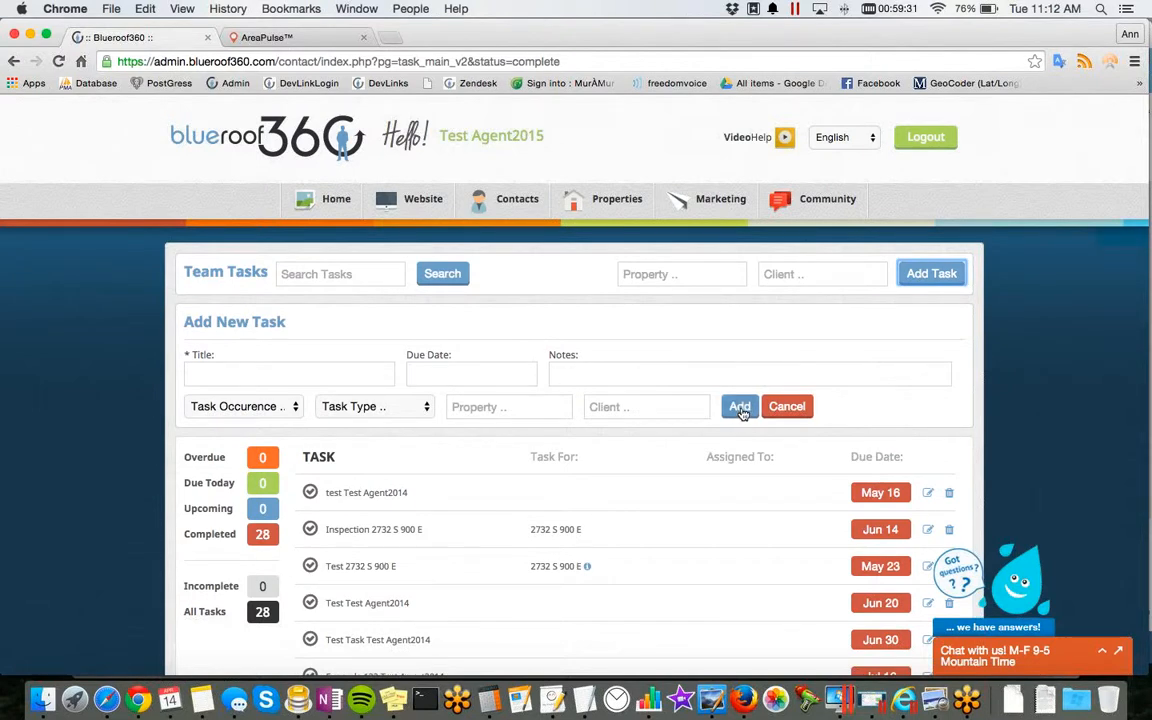
Step: Open the contacts calendar, start pushing its events to Google and accept Blueroof360's offline access request
mouse_move(492, 228)
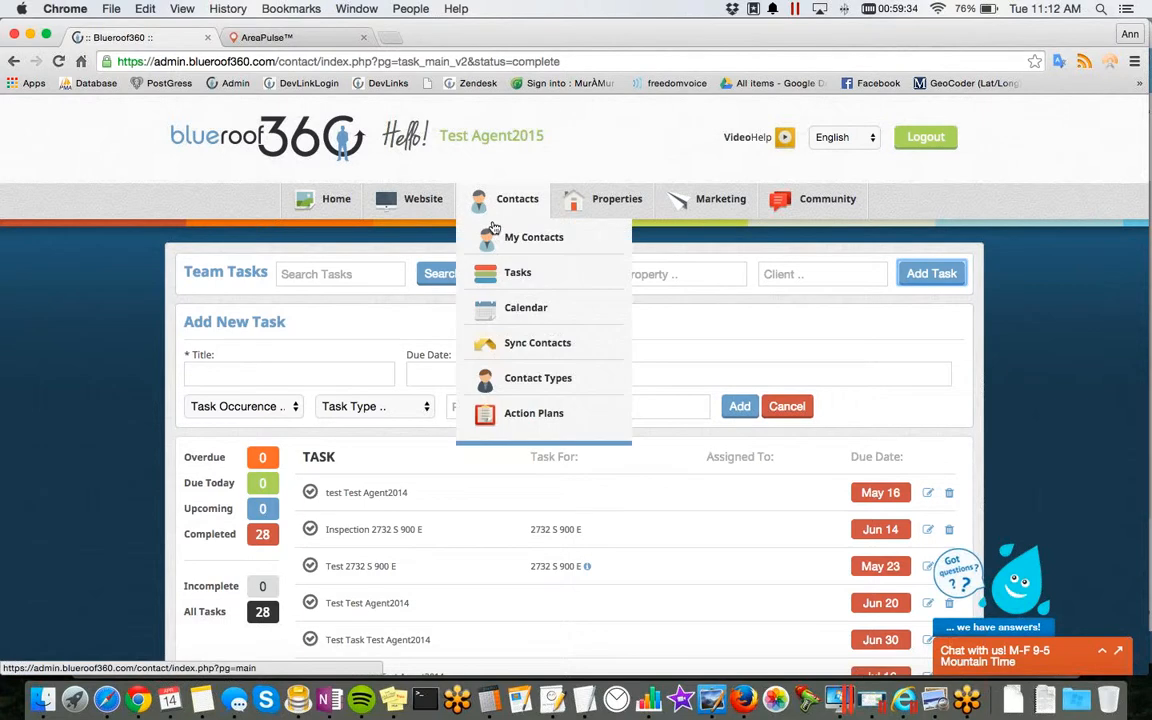
click(513, 306)
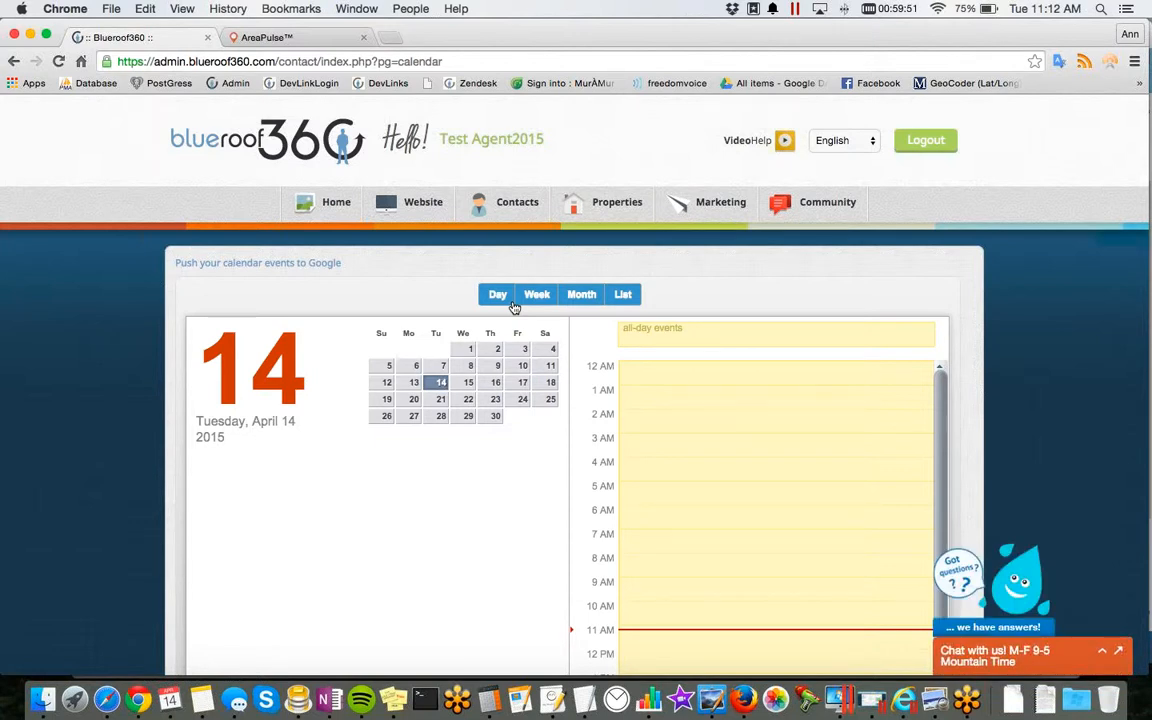
scroll(514, 307, up, 2)
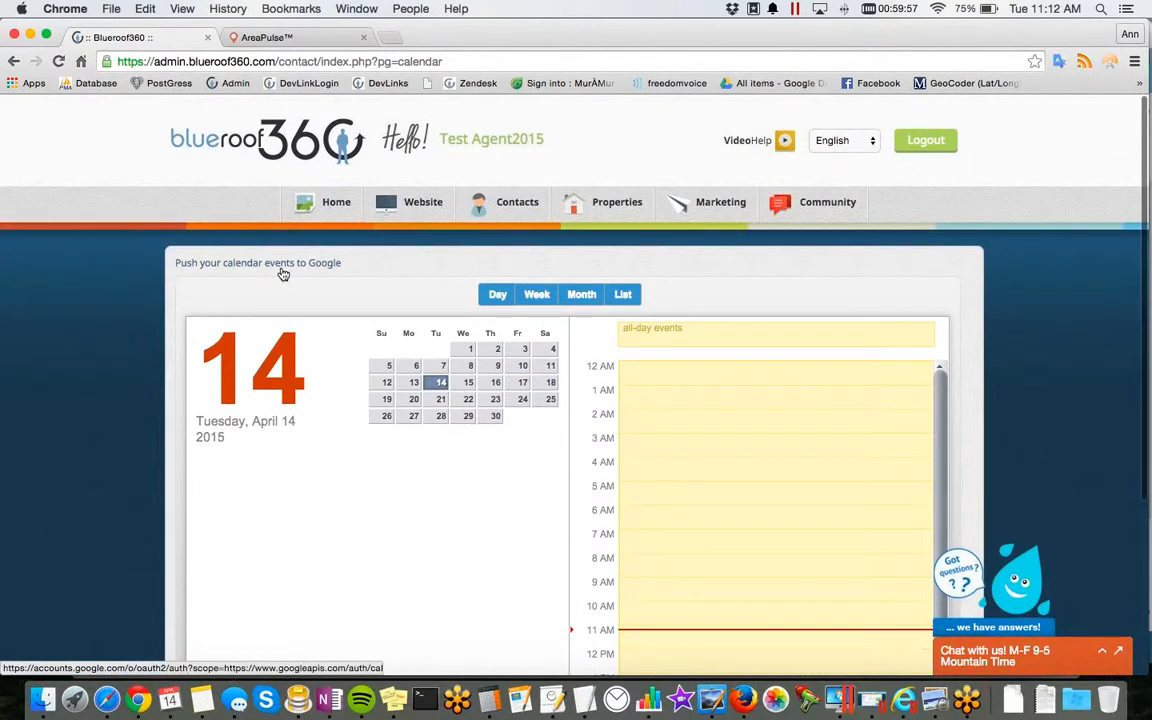
click(283, 271)
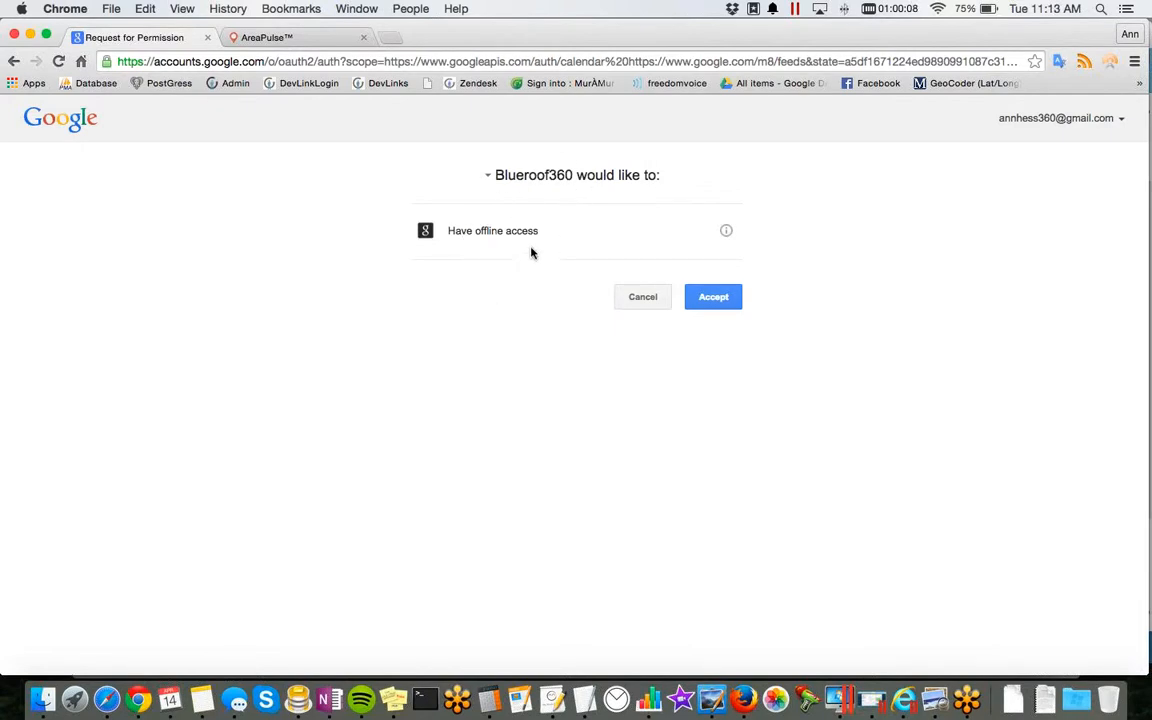
click(723, 303)
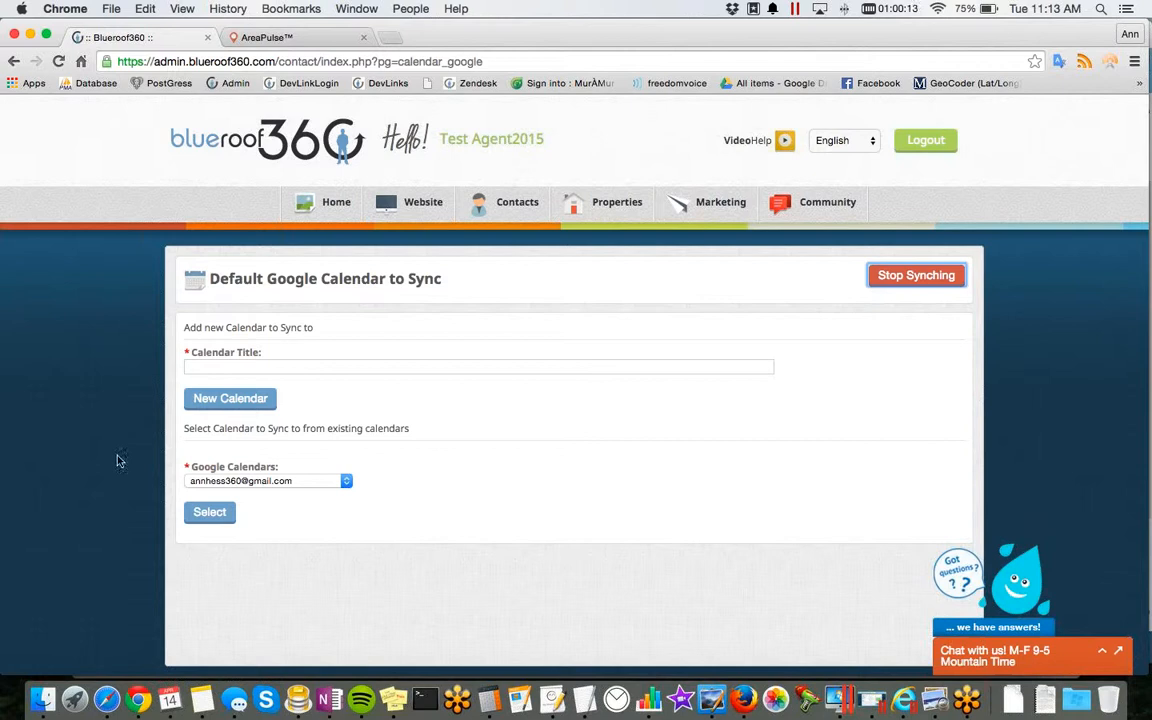
Step: Choose the calendar named after the account's e-mail as the default Google calendar to sync
click(343, 481)
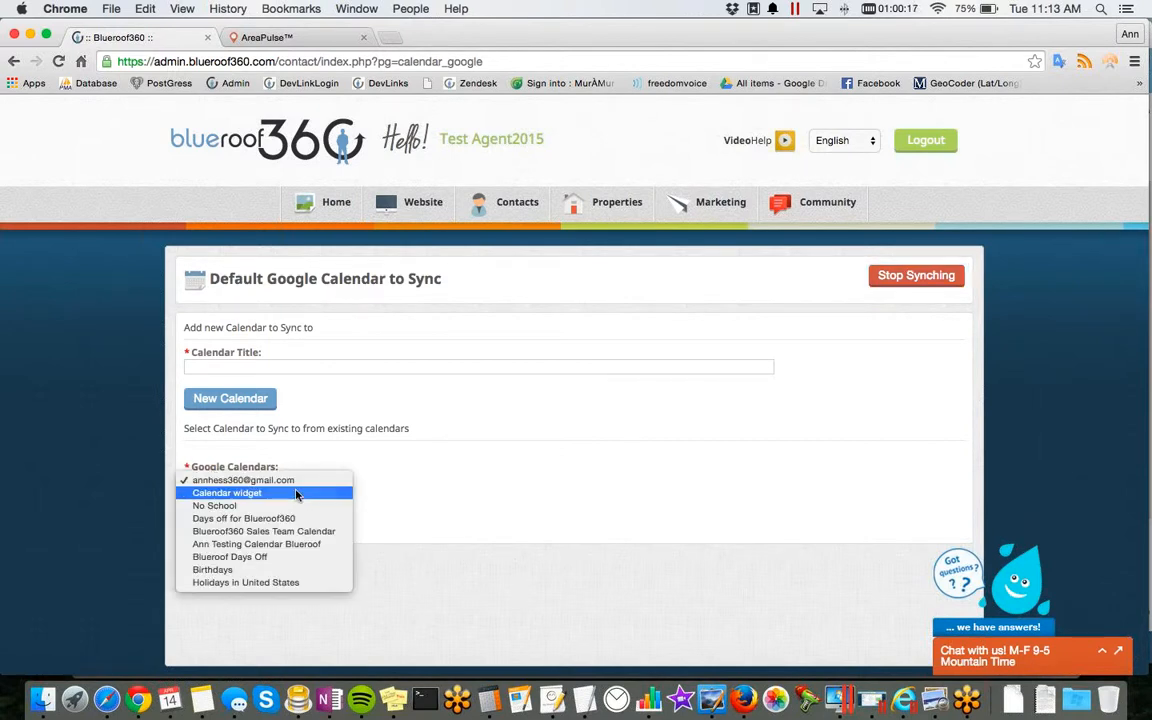
click(250, 480)
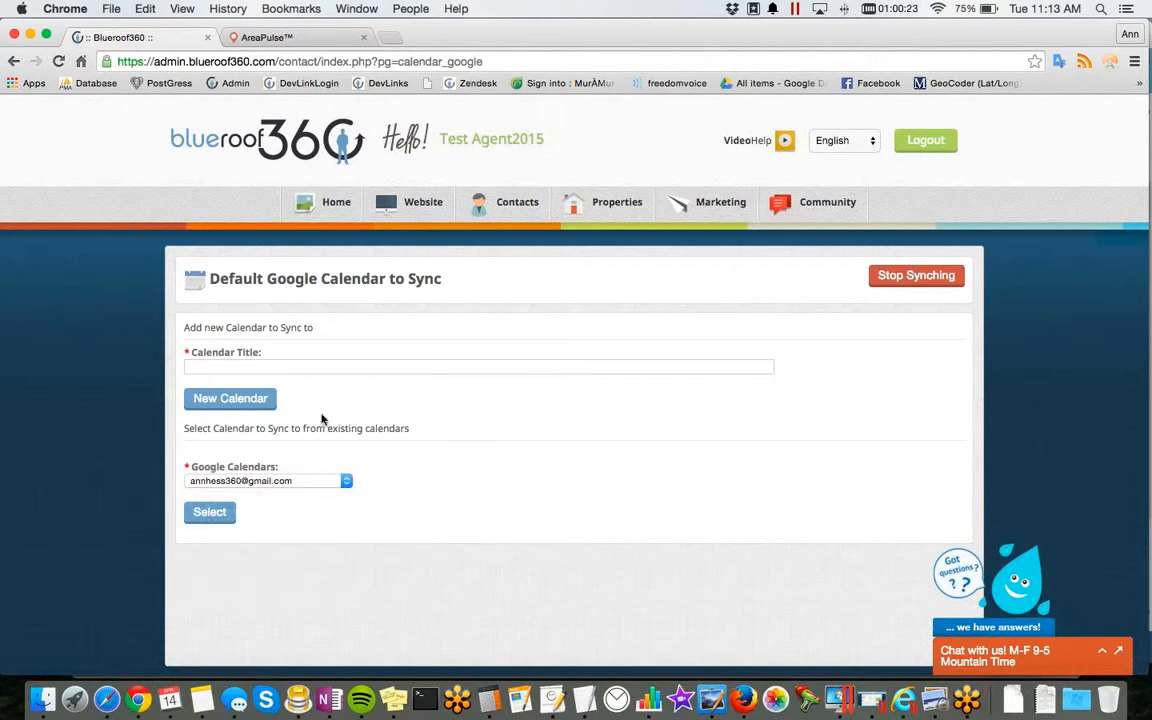
click(208, 513)
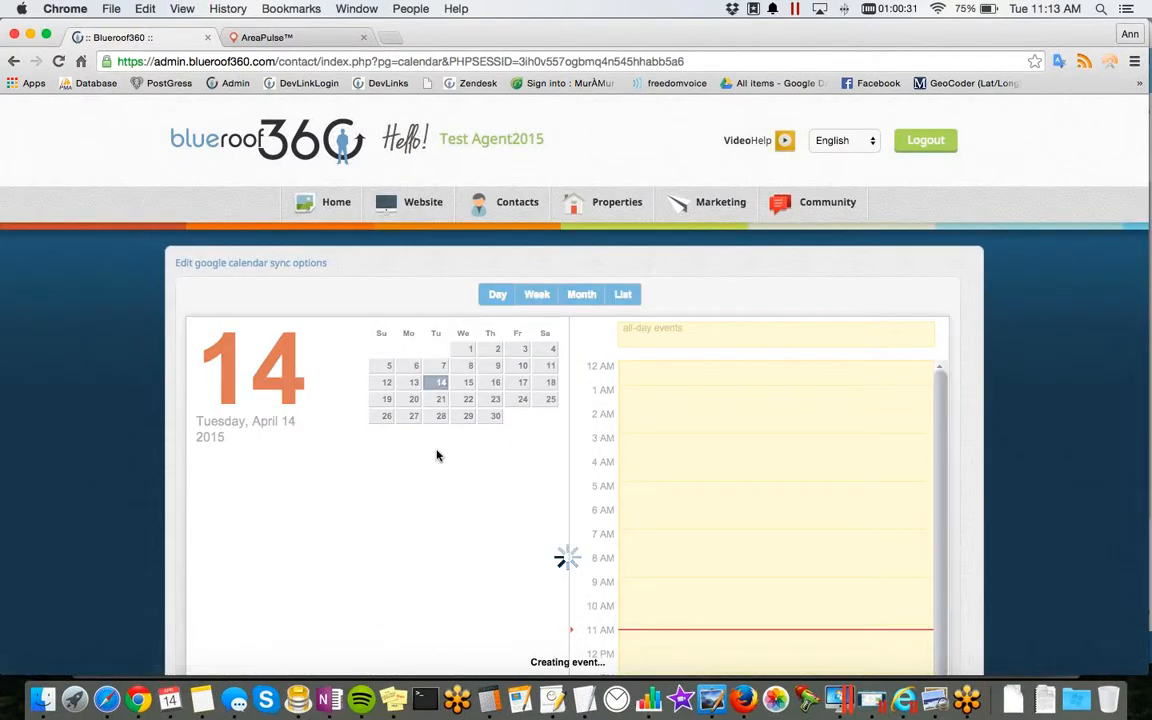
Step: Show the calendar by month and add an event on April 17, 2015 named "New event Test"
scroll(436, 456, down, 1)
click(581, 245)
scroll(663, 532, down, 1)
scroll(740, 480, down, 2)
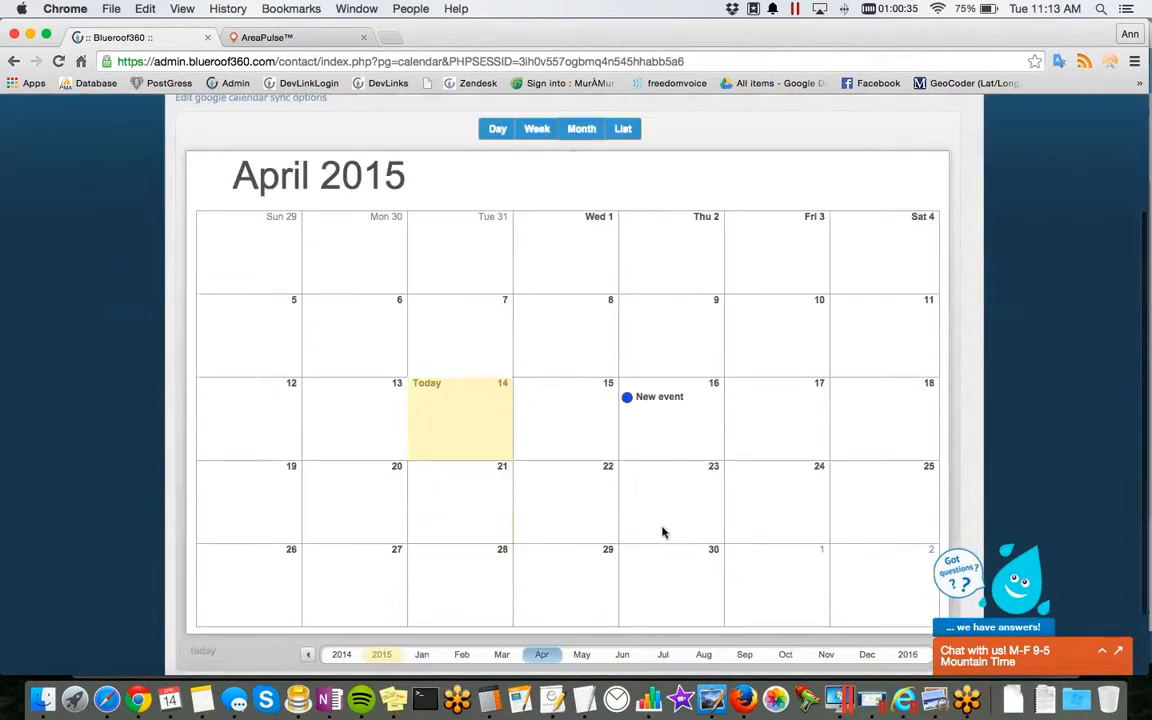
click(787, 436)
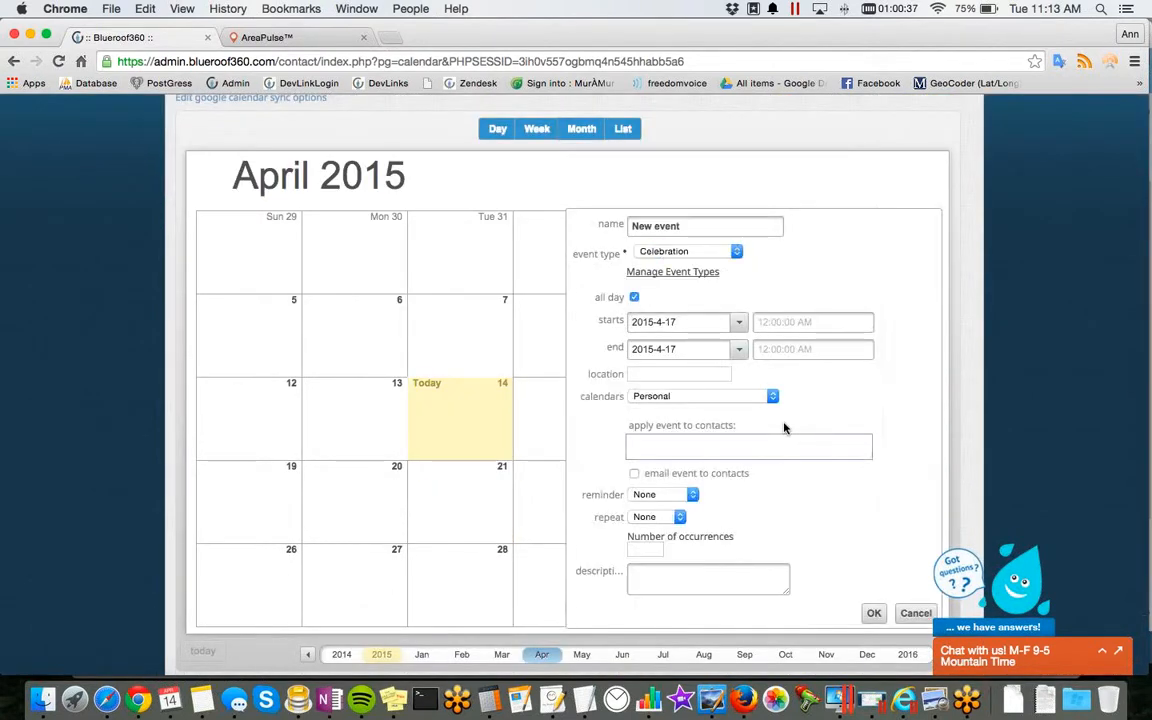
drag(688, 224, 593, 224)
text(New event Test)
Step: Set the new event's start date to 2015-4-22 and save the event
click(737, 322)
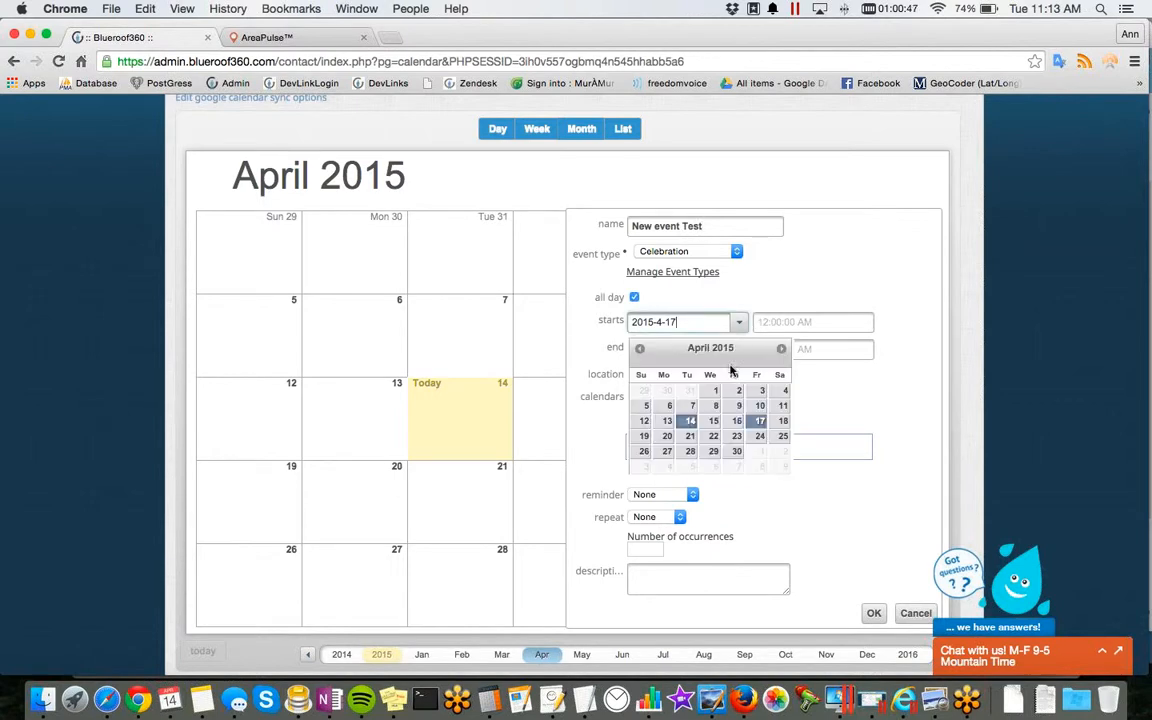
click(713, 436)
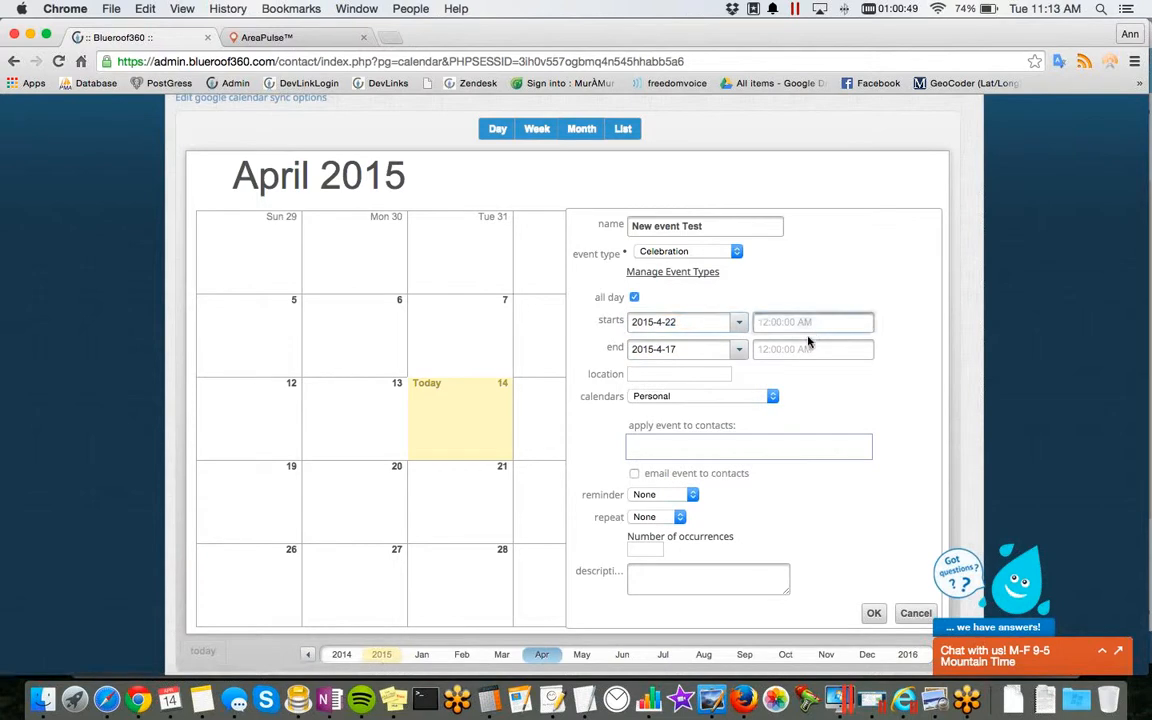
scroll(850, 540, down, 2)
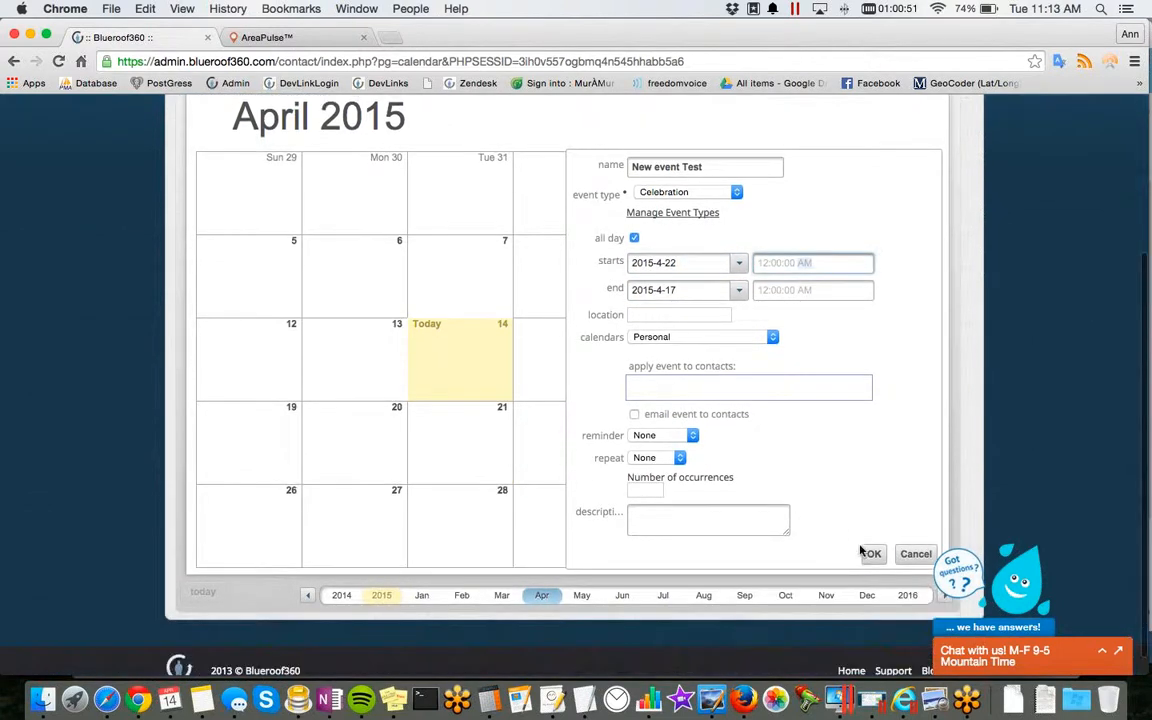
click(870, 553)
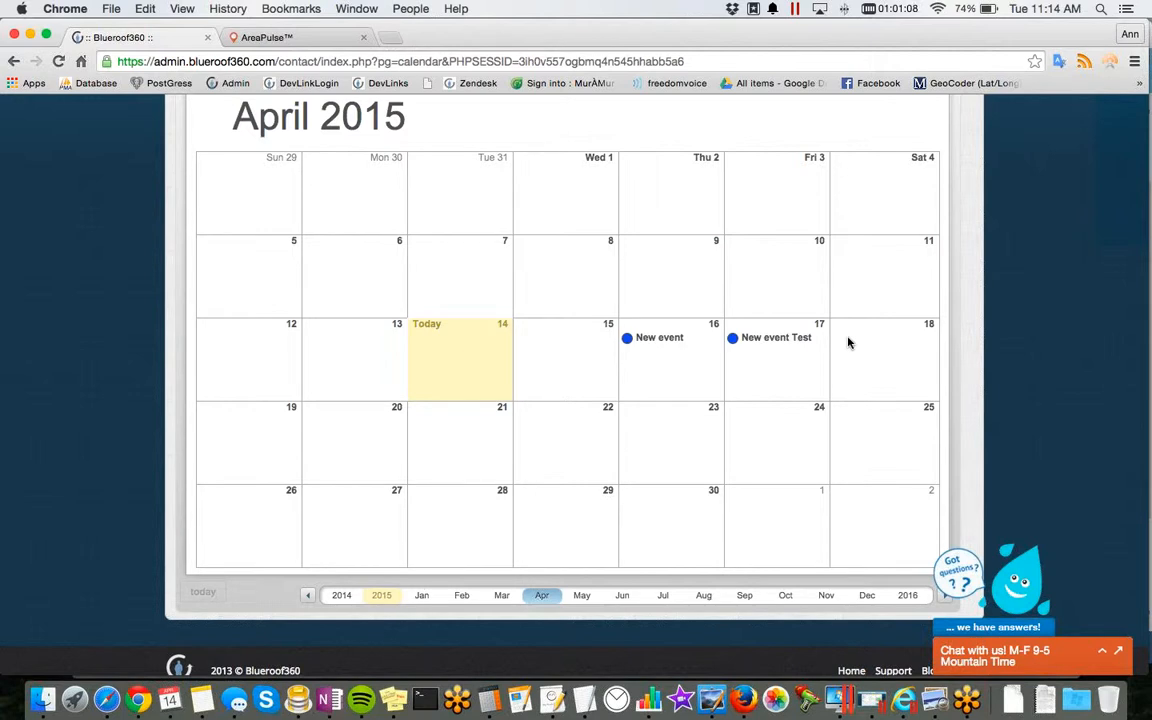
Step: Go to contact syncing and search all files for "example" in the import file chooser
scroll(848, 343, up, 5)
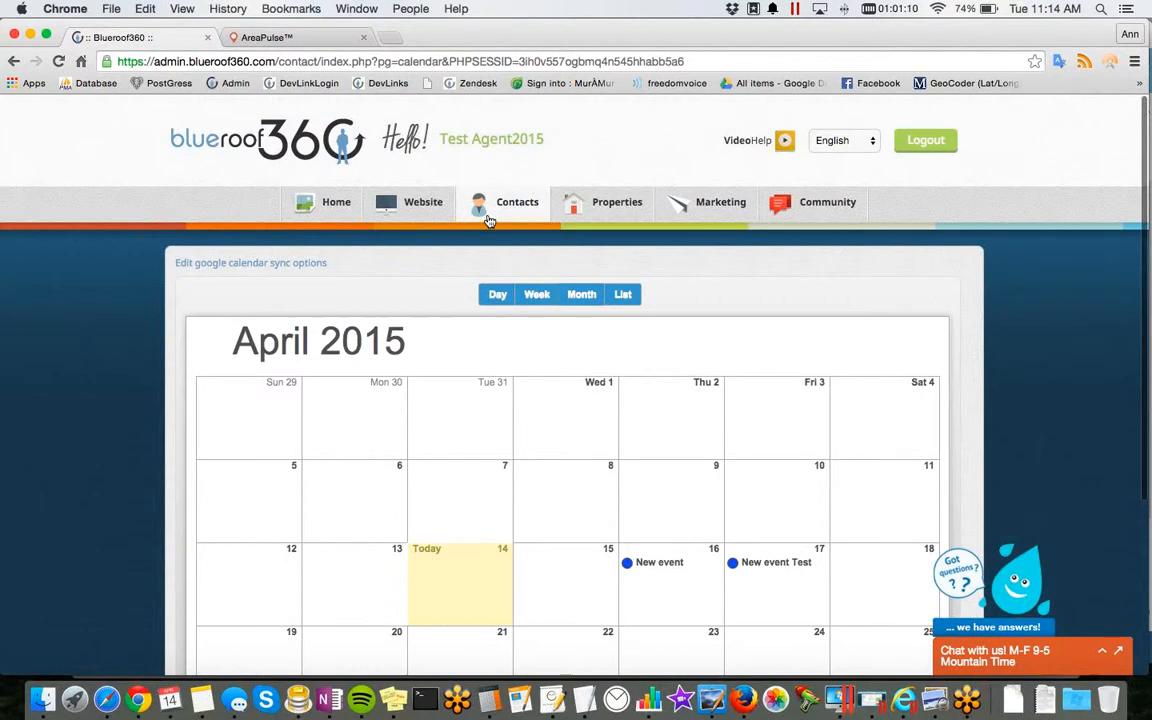
mouse_move(489, 221)
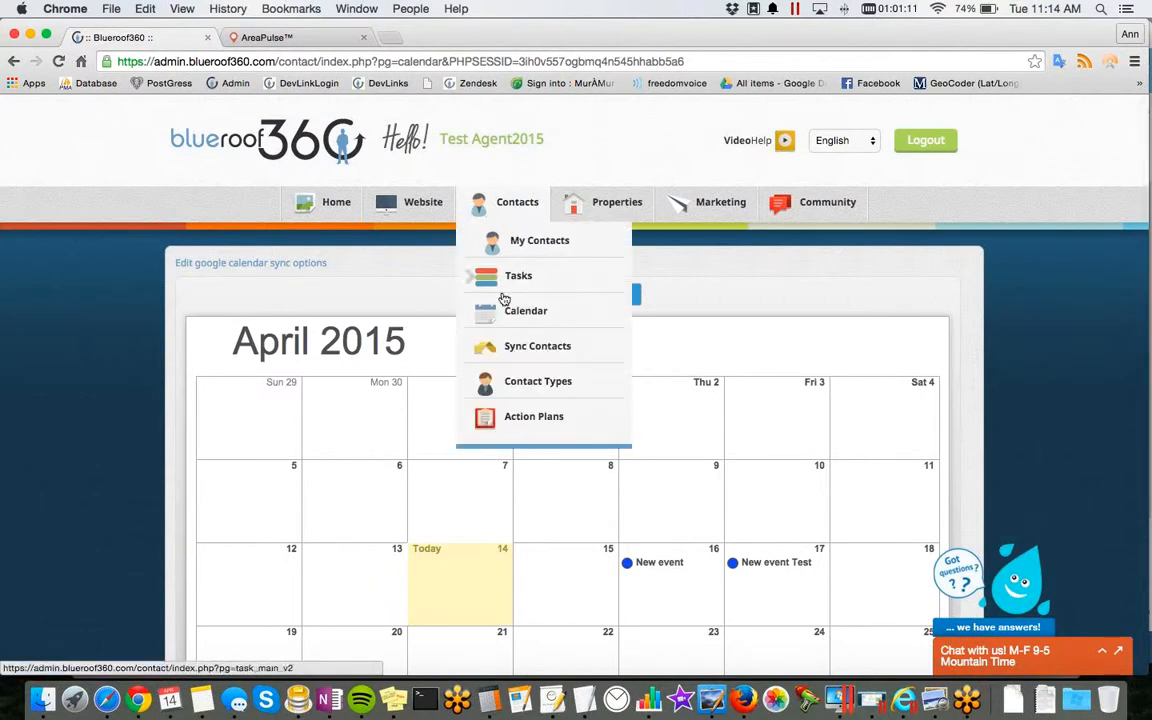
click(508, 346)
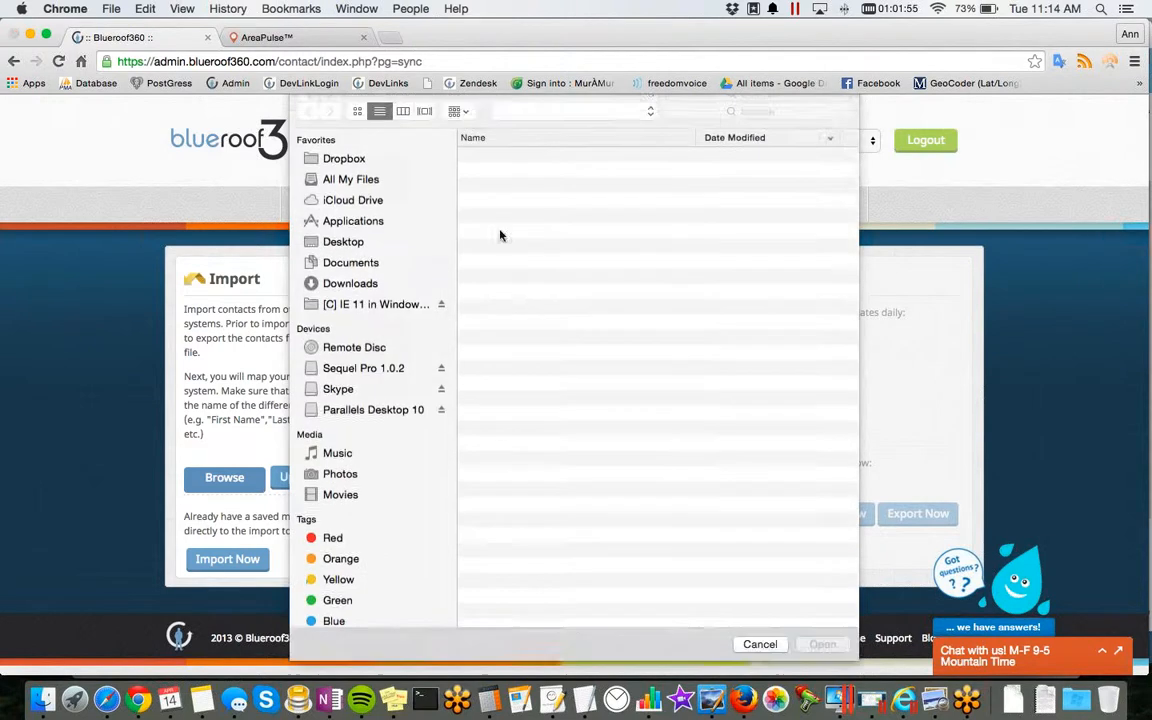
click(350, 182)
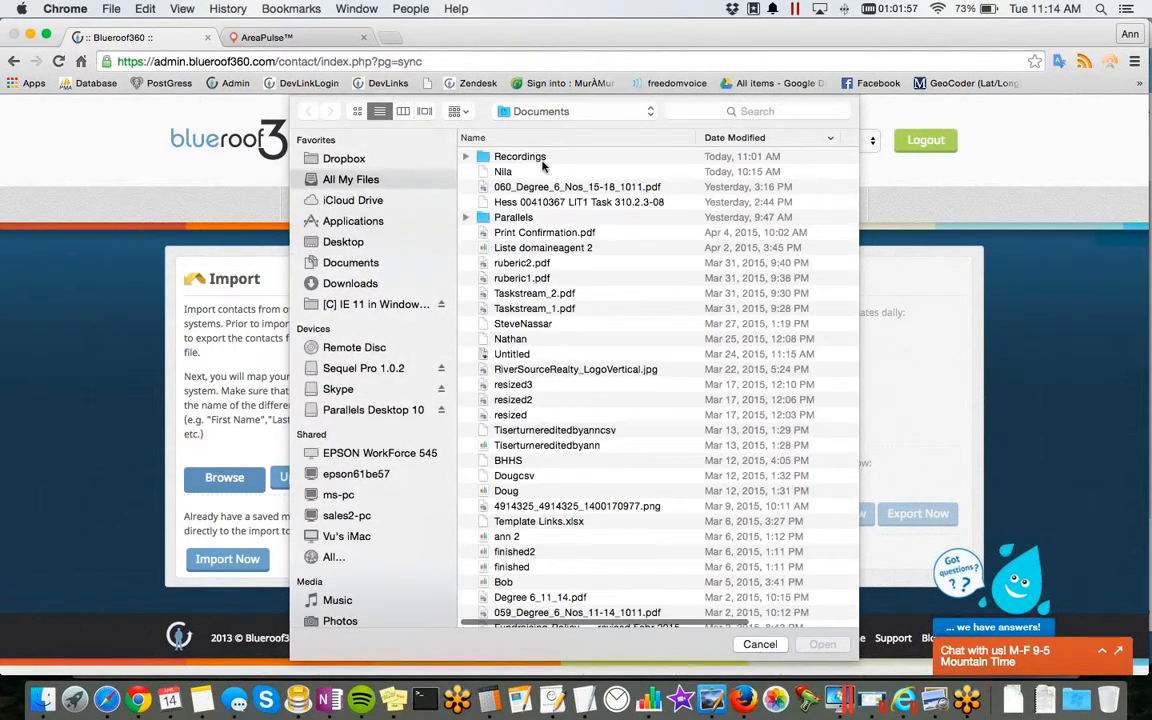
click(757, 112)
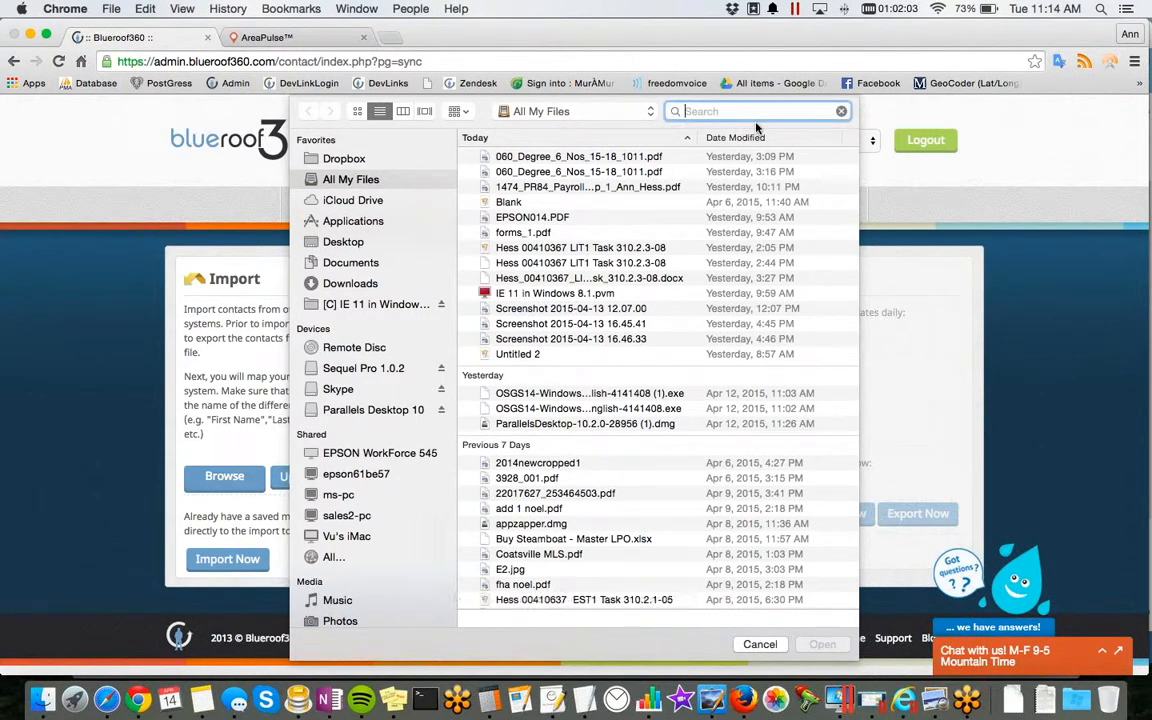
text(example)
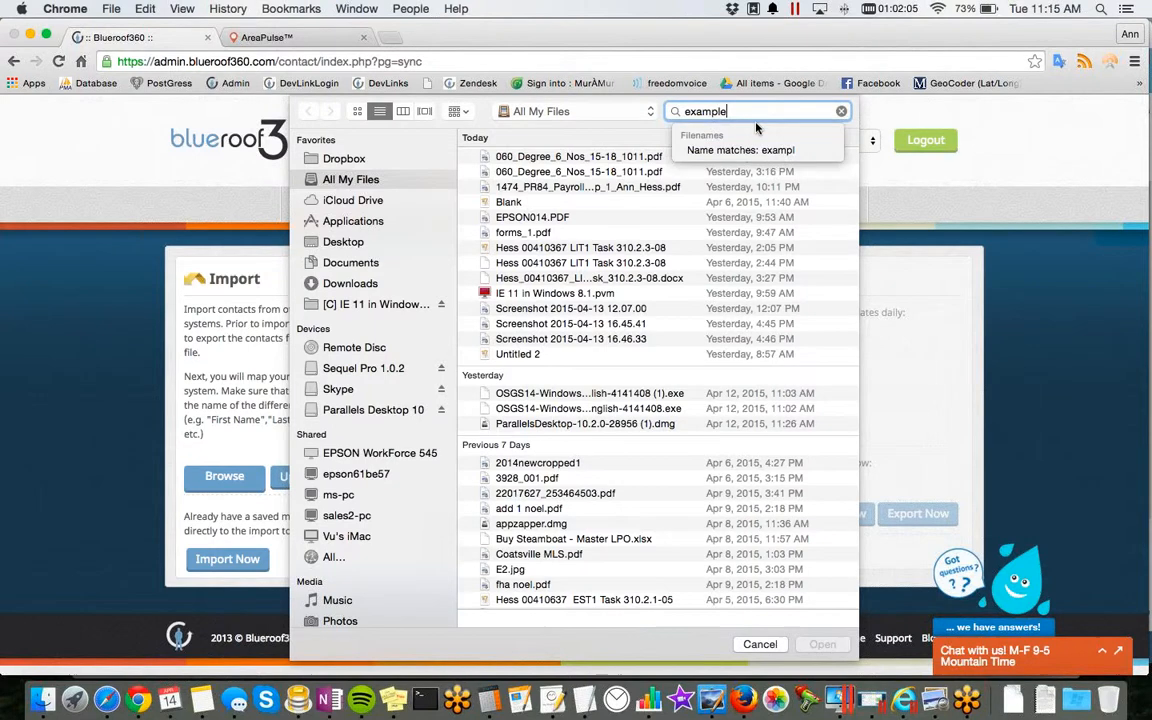
key(Return)
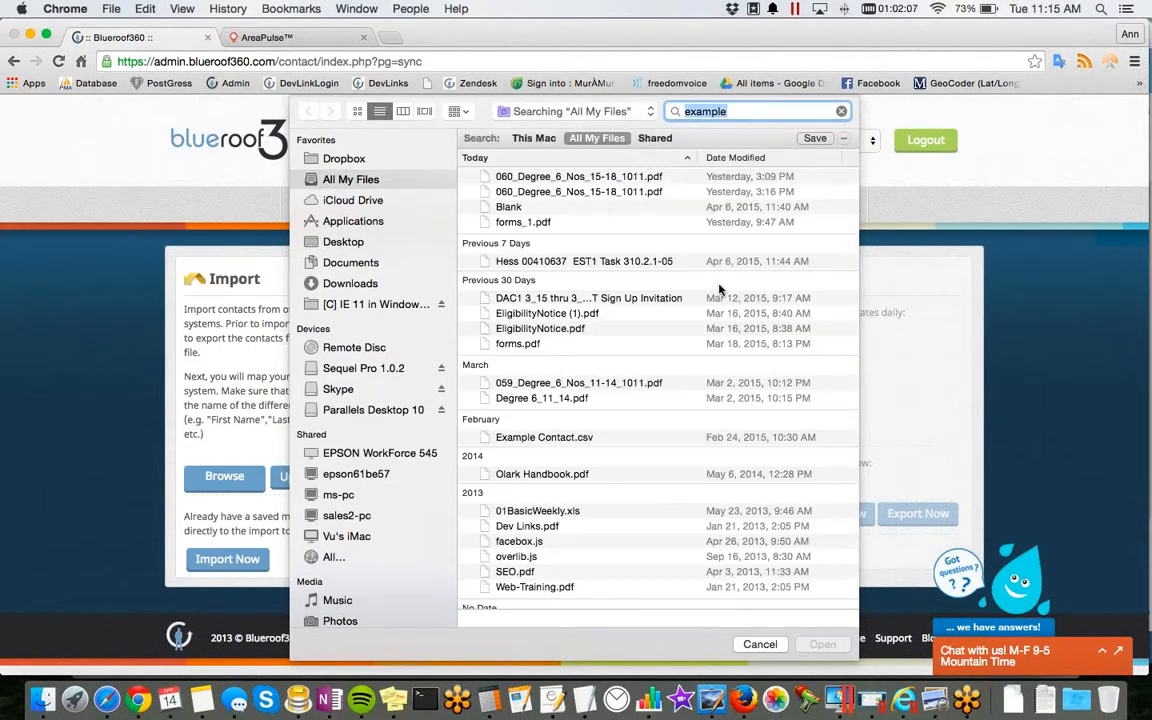
Step: Look through the found files for a contact CSV and cancel the file selection
scroll(648, 440, down, 5)
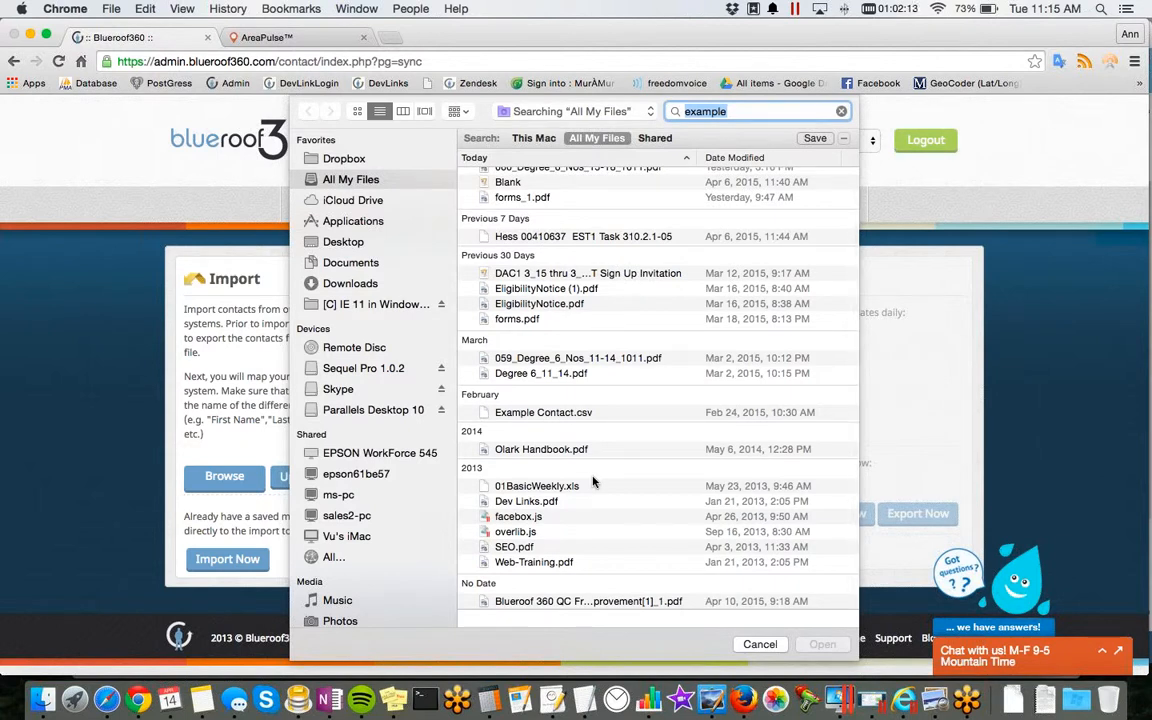
scroll(592, 483, up, 1)
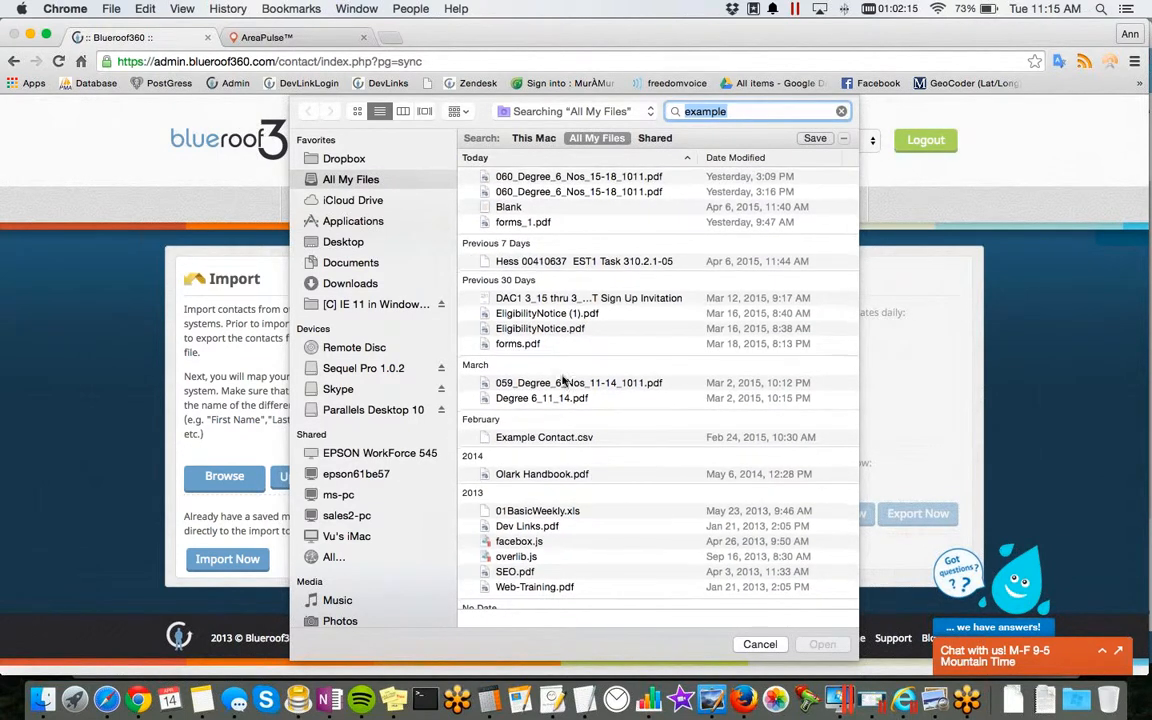
scroll(562, 379, down, 2)
click(752, 644)
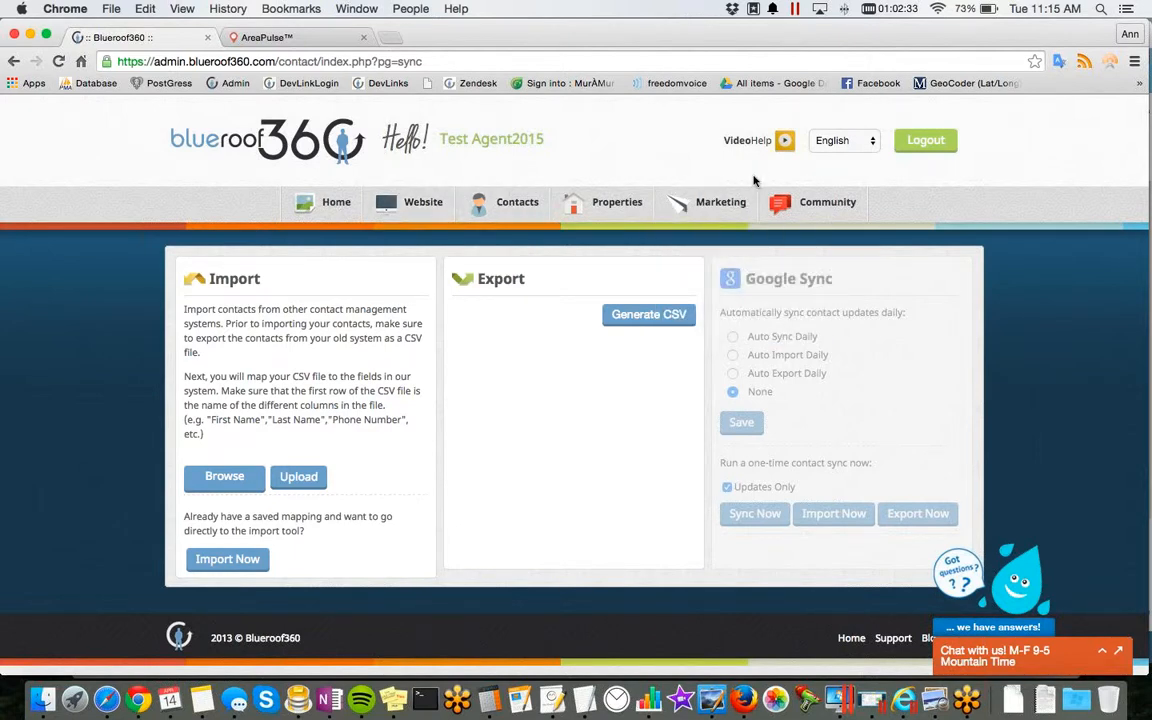
Step: Open blueroof360.zendesk.com in a new browser tab and examine the Online Training and PDF/Video Library section
click(390, 38)
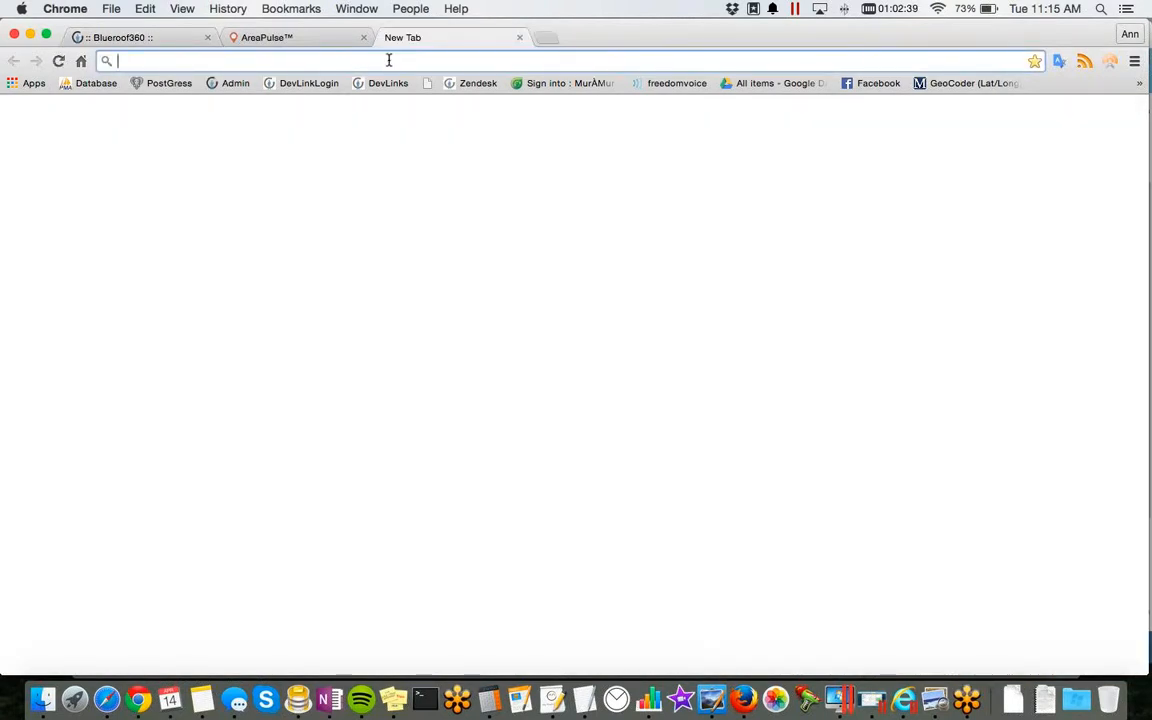
text(blueroof)
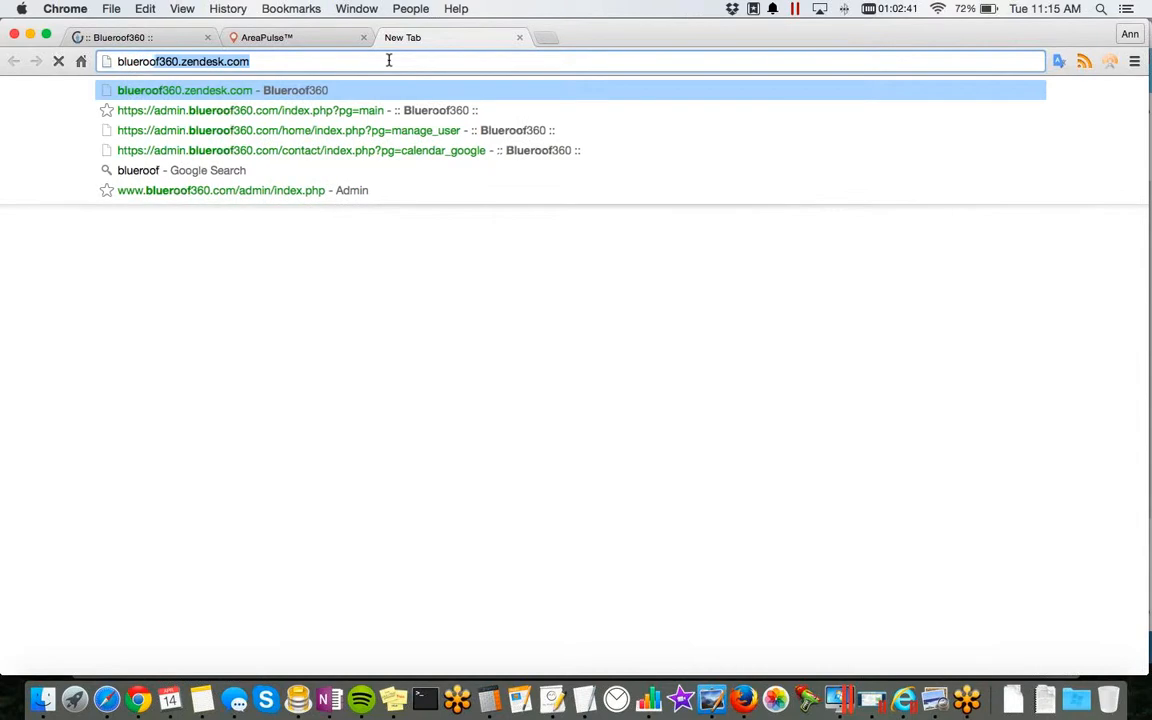
key(Return)
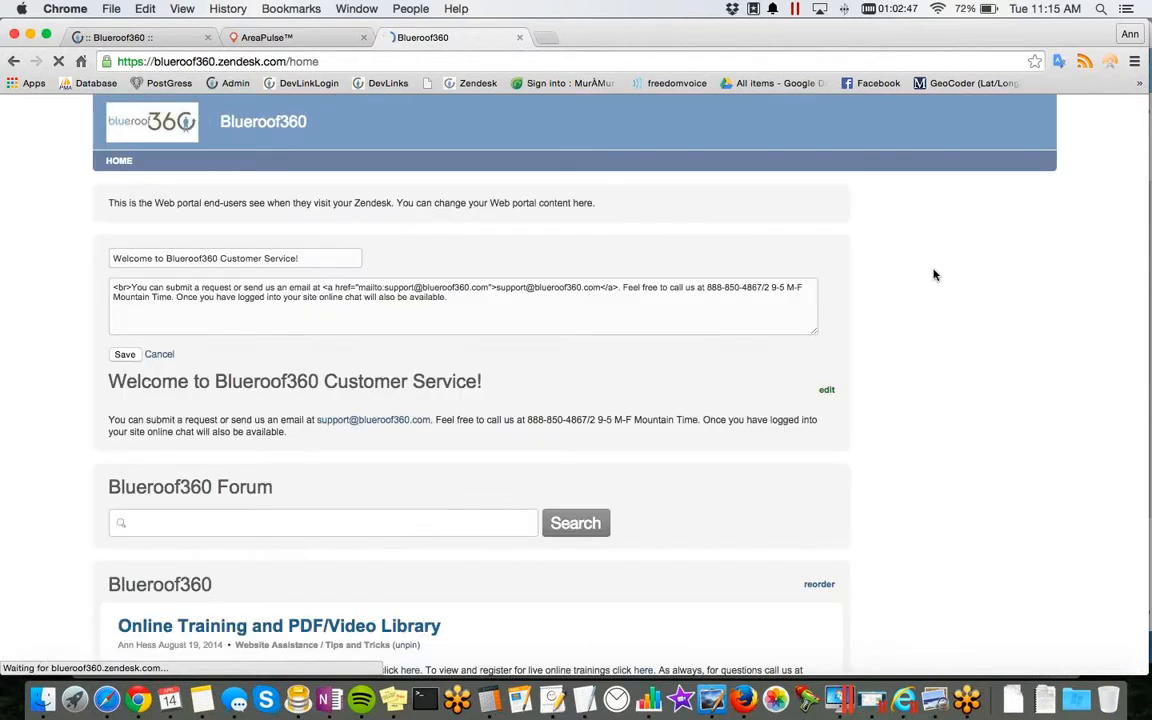
scroll(290, 406, down, 3)
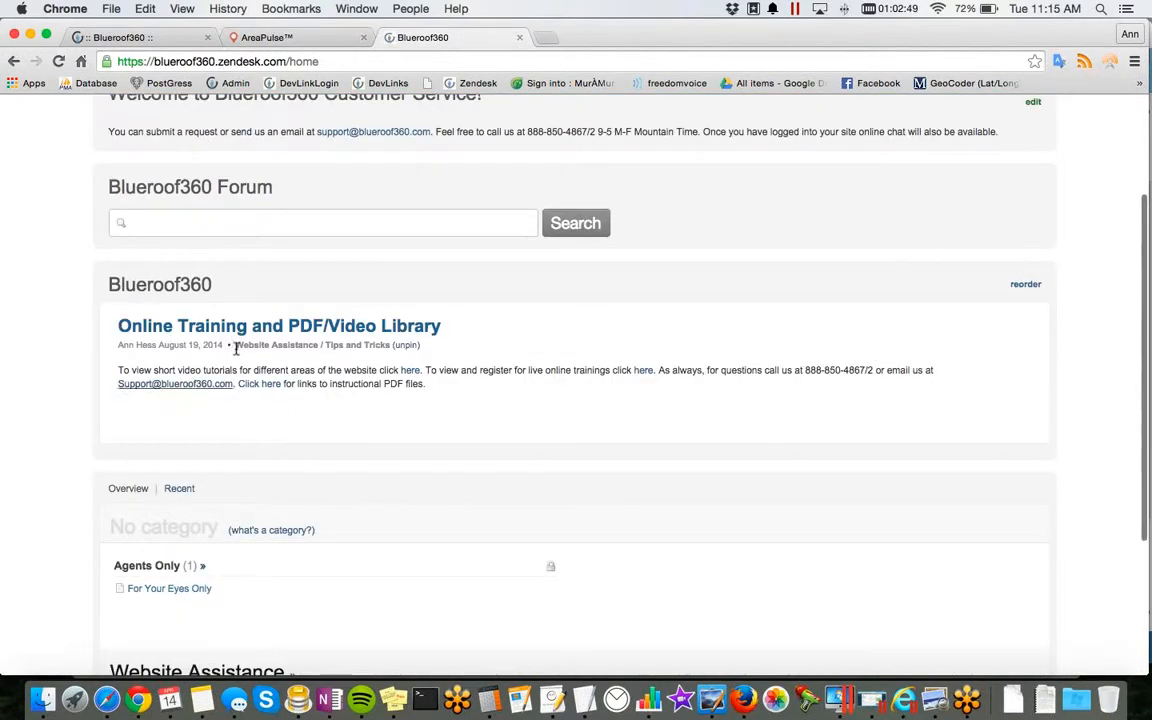
scroll(363, 333, down, 1)
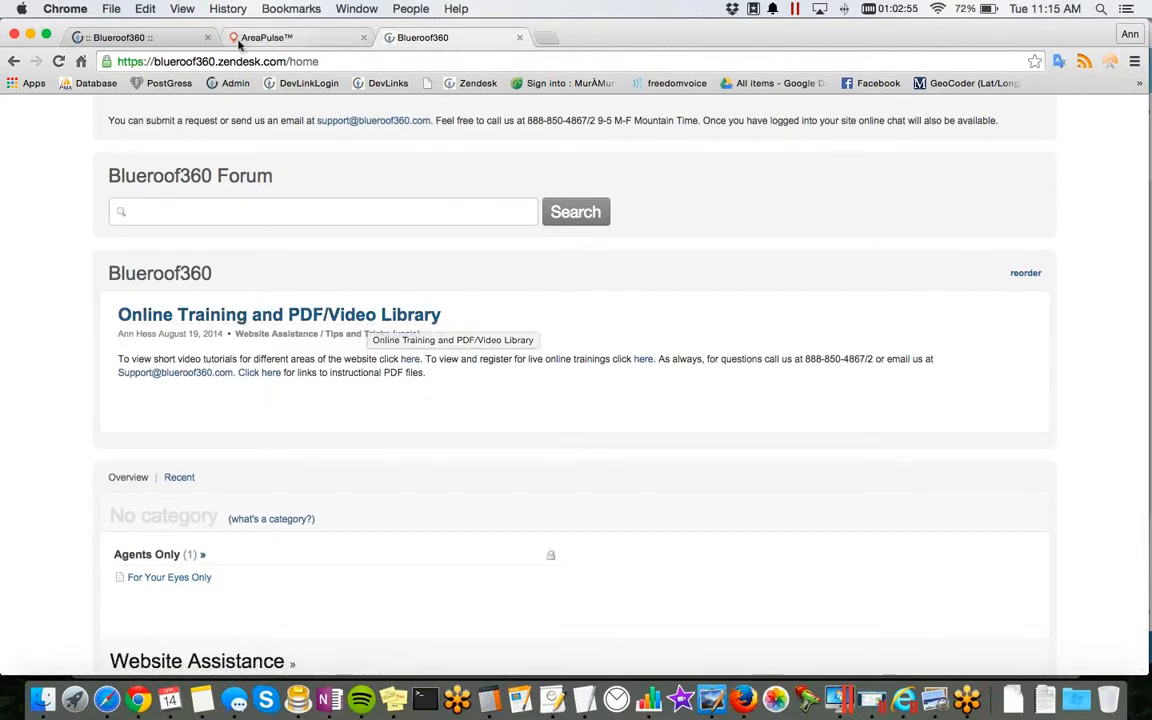
Step: Return to the Blueroof360 admin site and open the contact types list
click(135, 44)
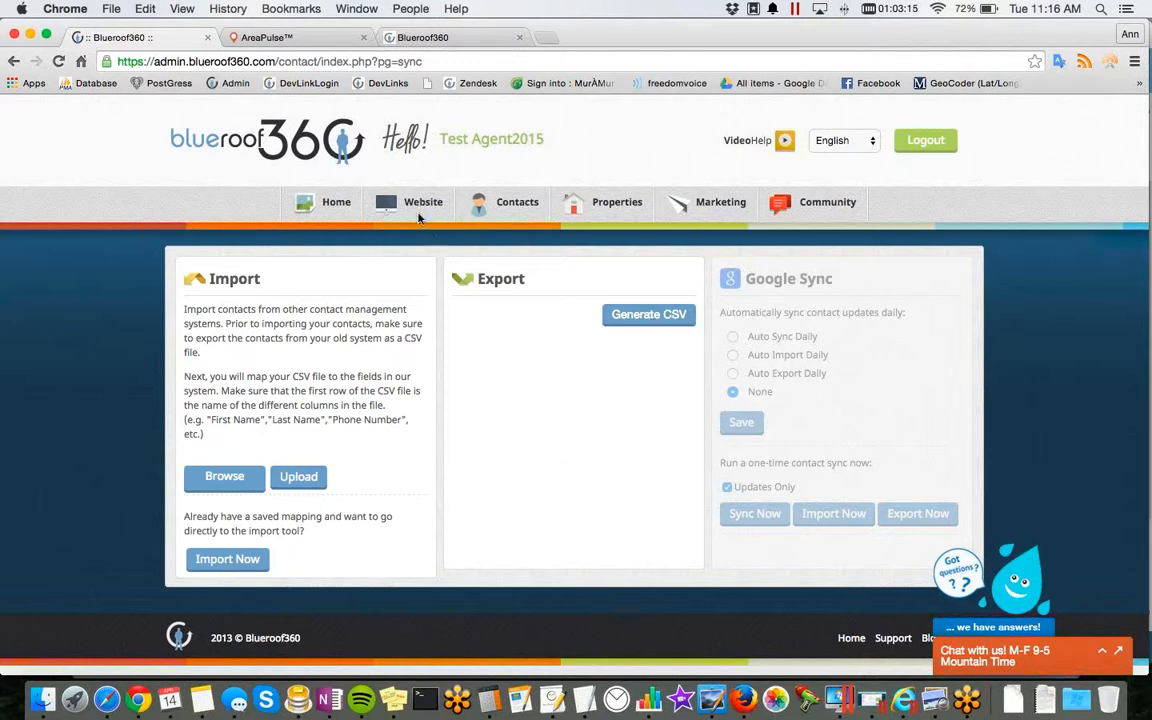
mouse_move(419, 218)
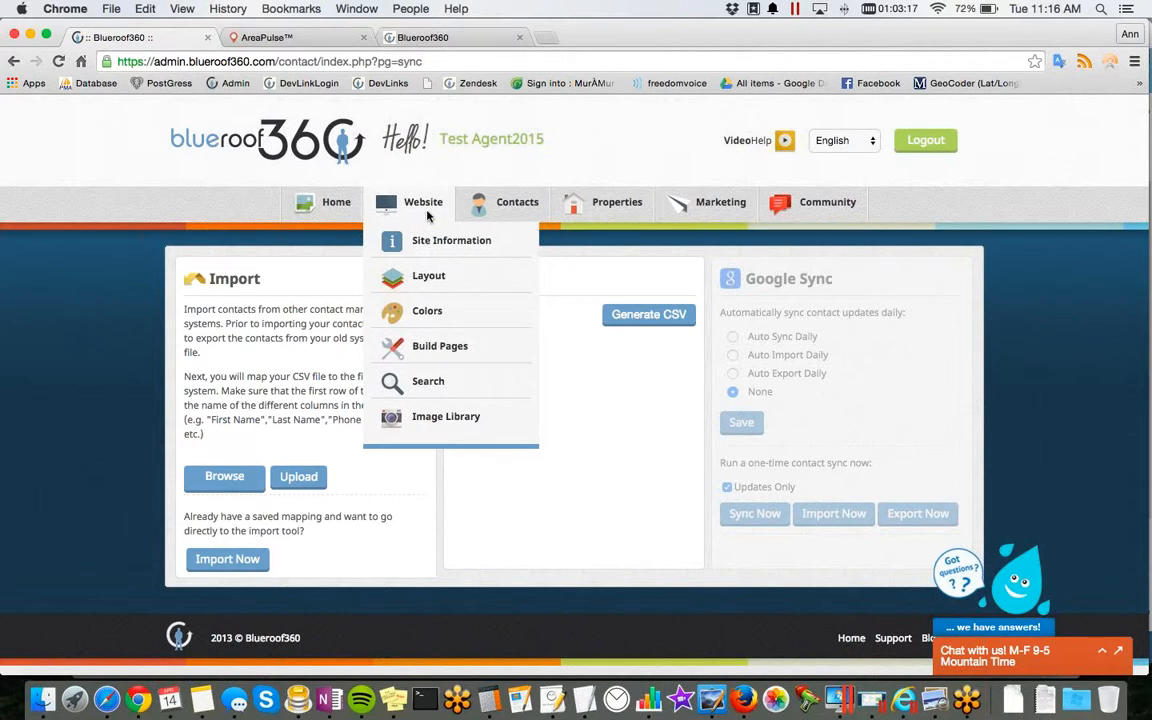
mouse_move(512, 205)
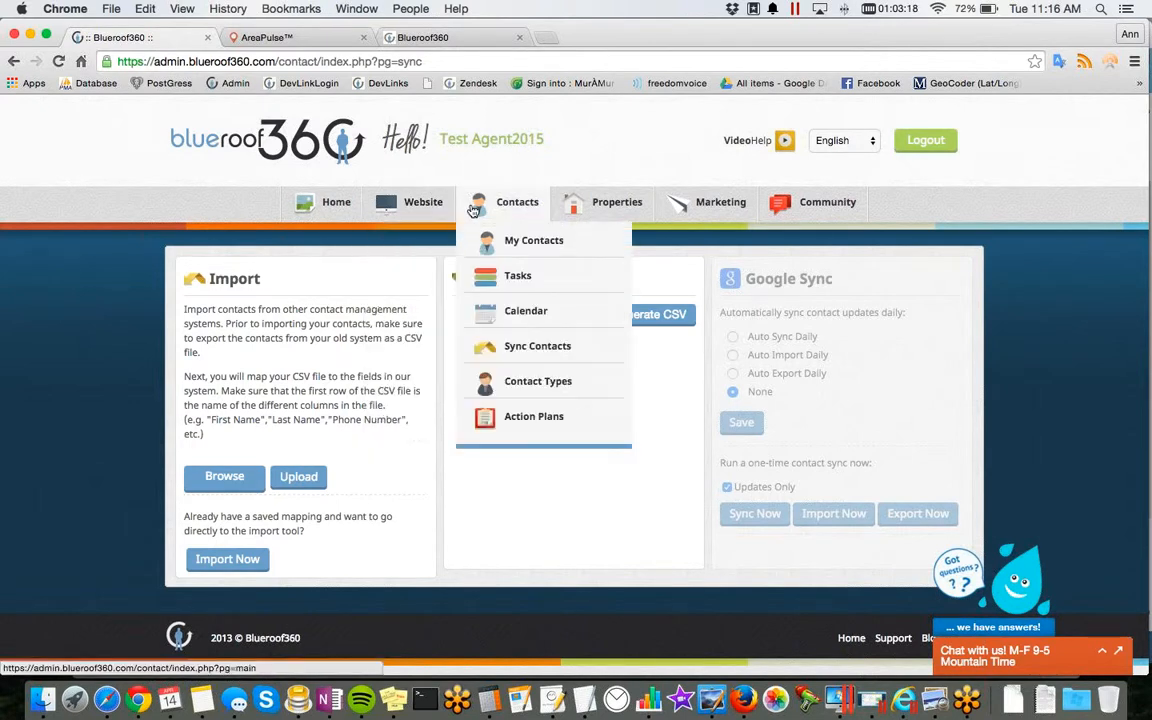
click(521, 386)
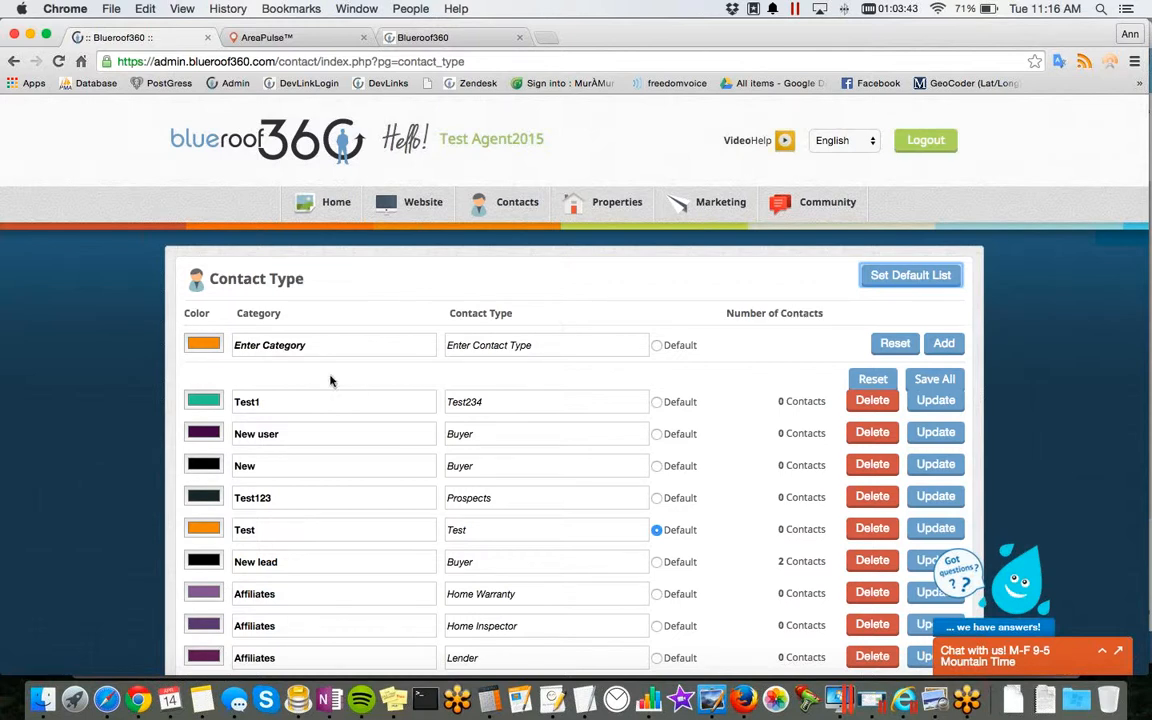
Step: Examine the category and contact type fields and the colour choices for adding a new contact type
click(333, 347)
scroll(350, 335, down, 3)
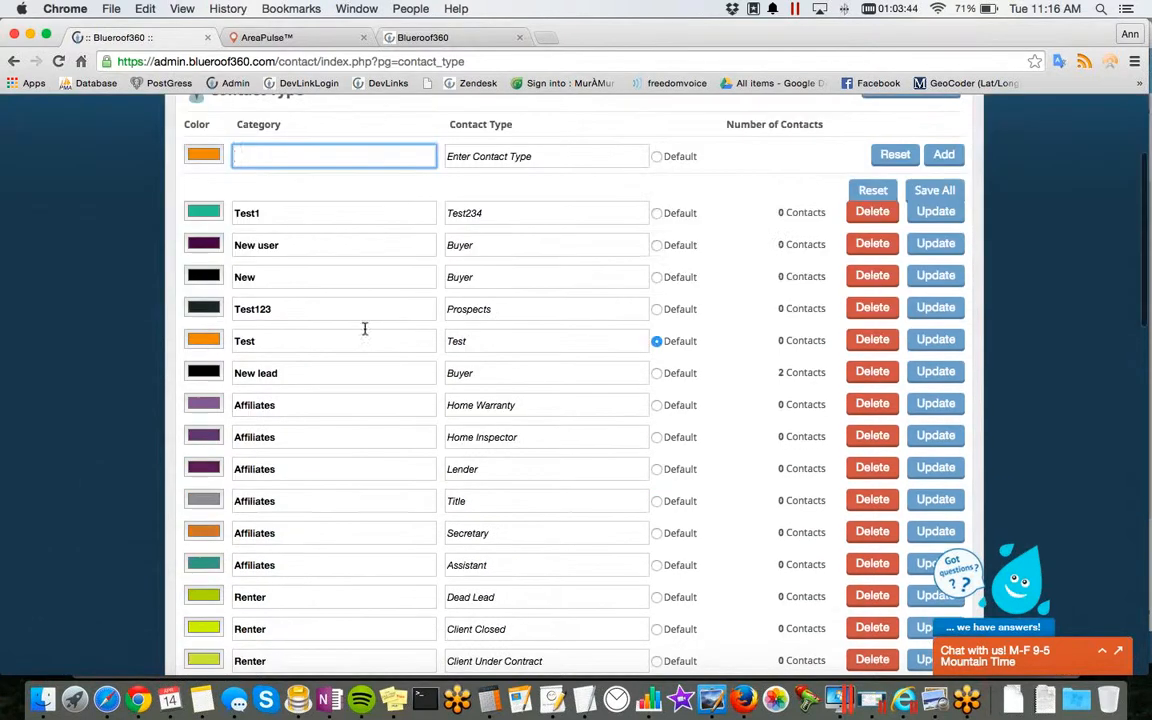
click(537, 153)
click(203, 154)
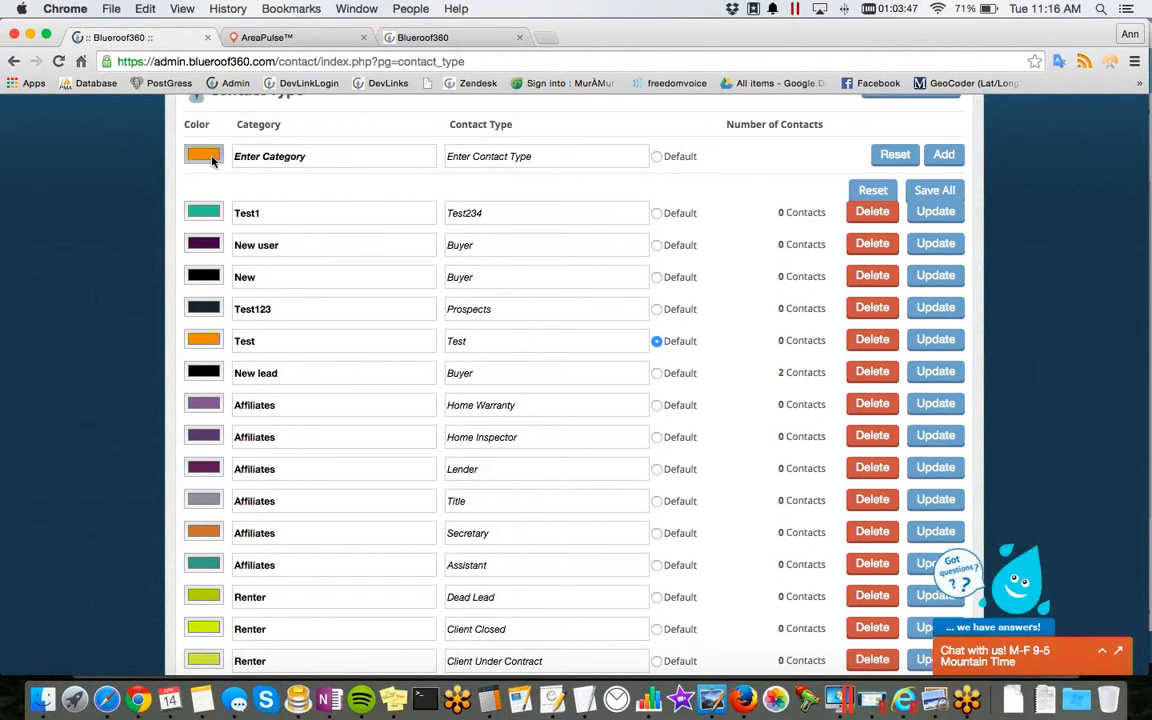
scroll(666, 213, up, 3)
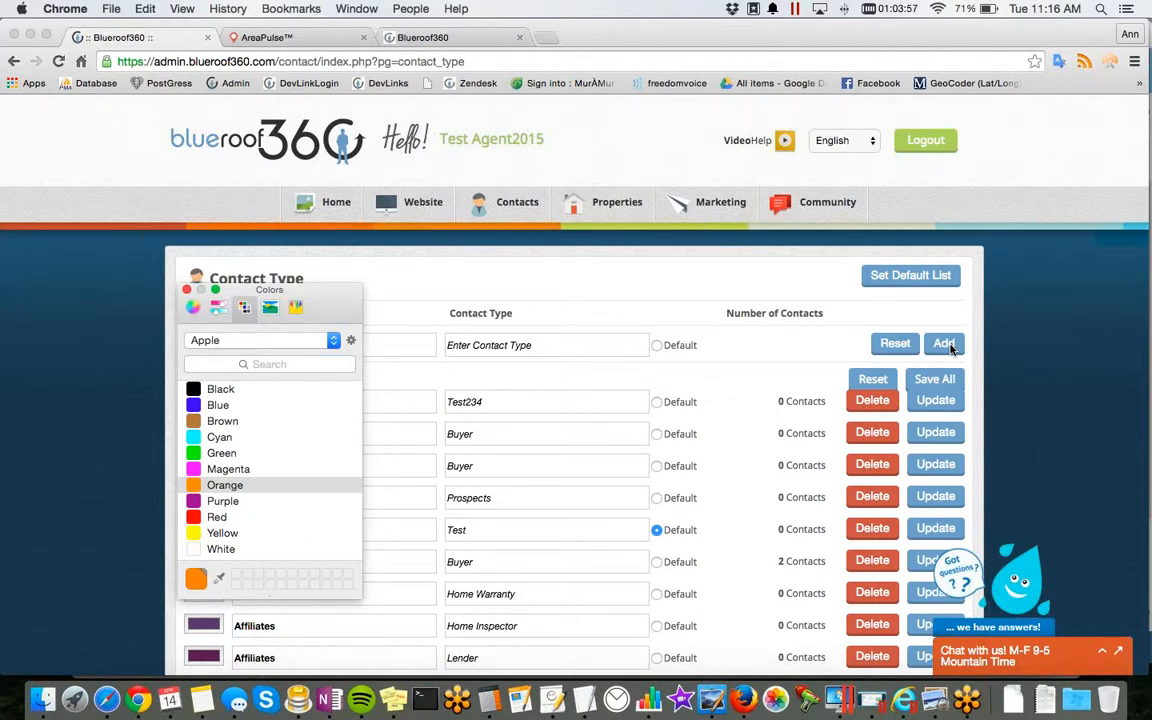
scroll(948, 344, down, 4)
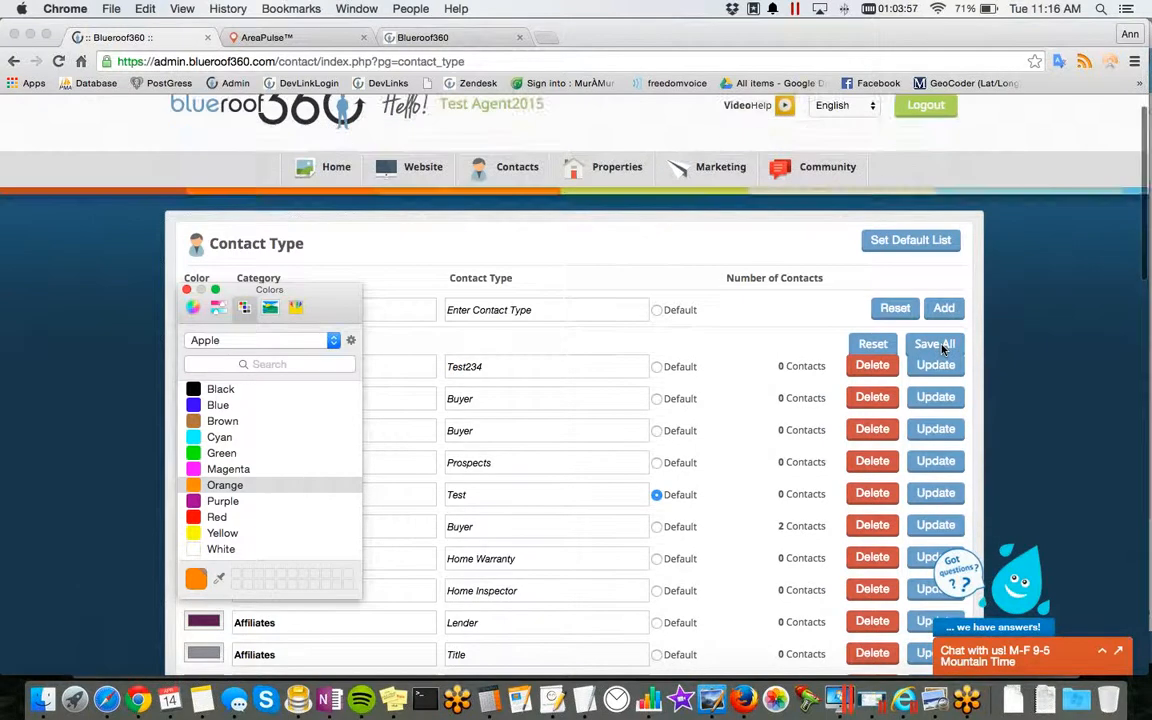
click(187, 290)
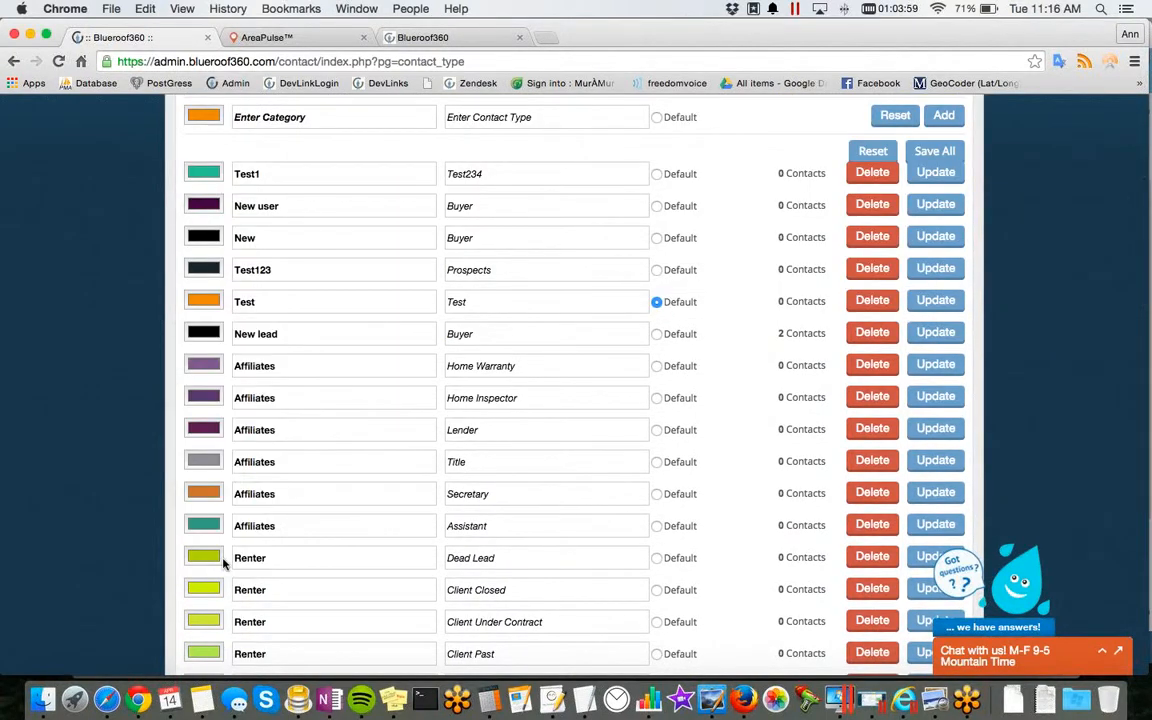
Step: Inspect the editable category and contact type of the Affiliates Home Inspector entry
click(287, 405)
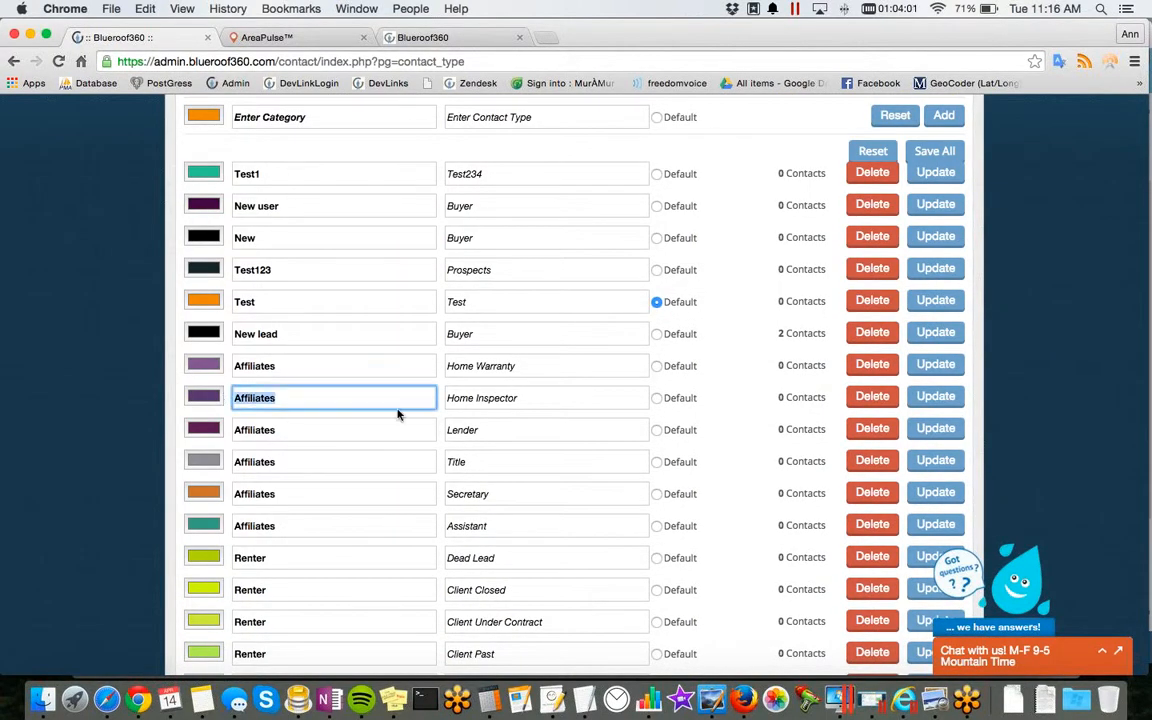
click(518, 398)
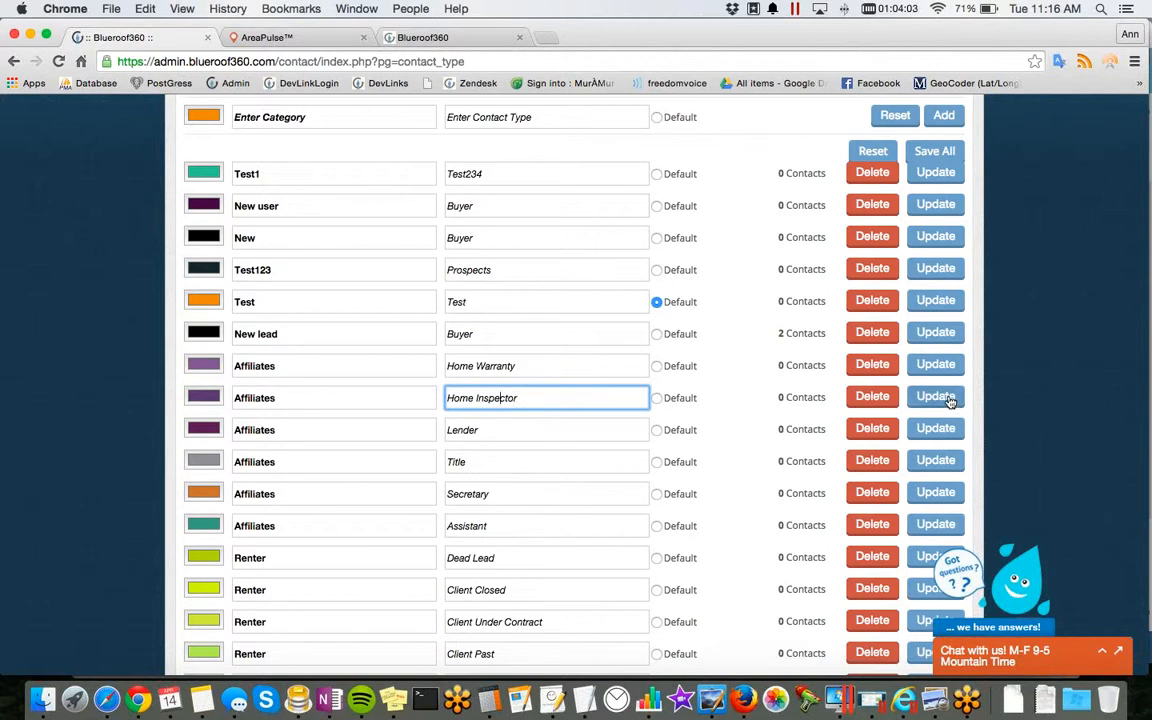
scroll(949, 399, up, 5)
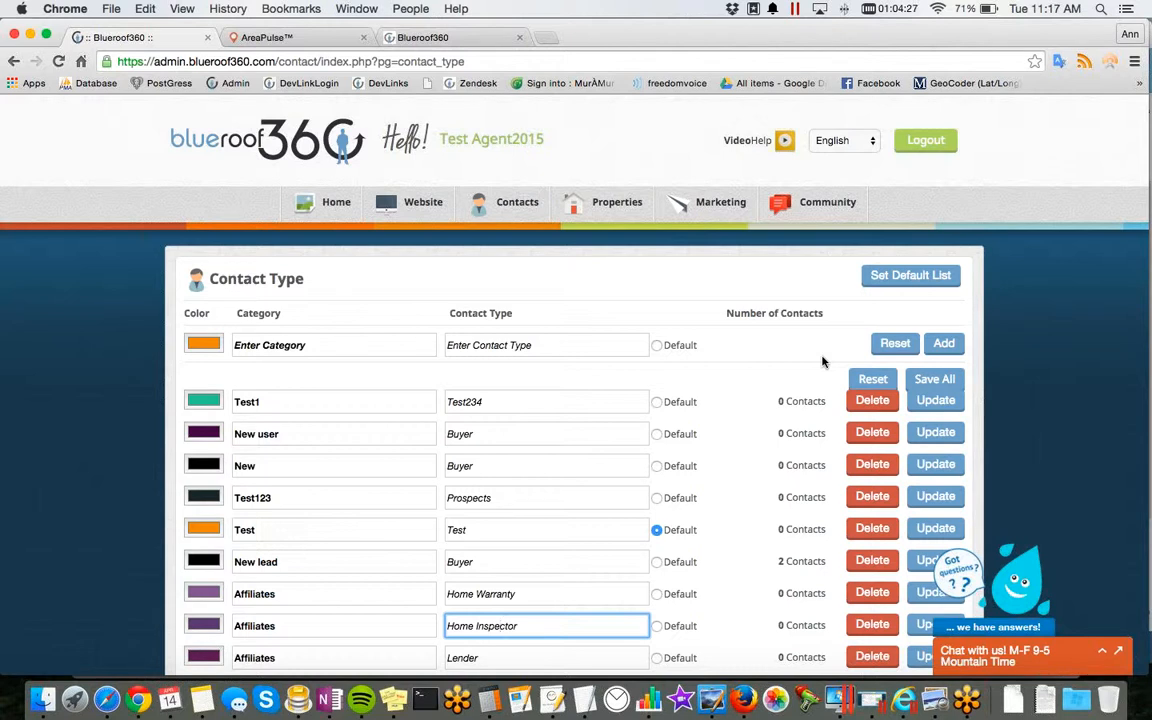
Step: Go to the contact action plans and add a plan named "April Action Plan"
mouse_move(515, 206)
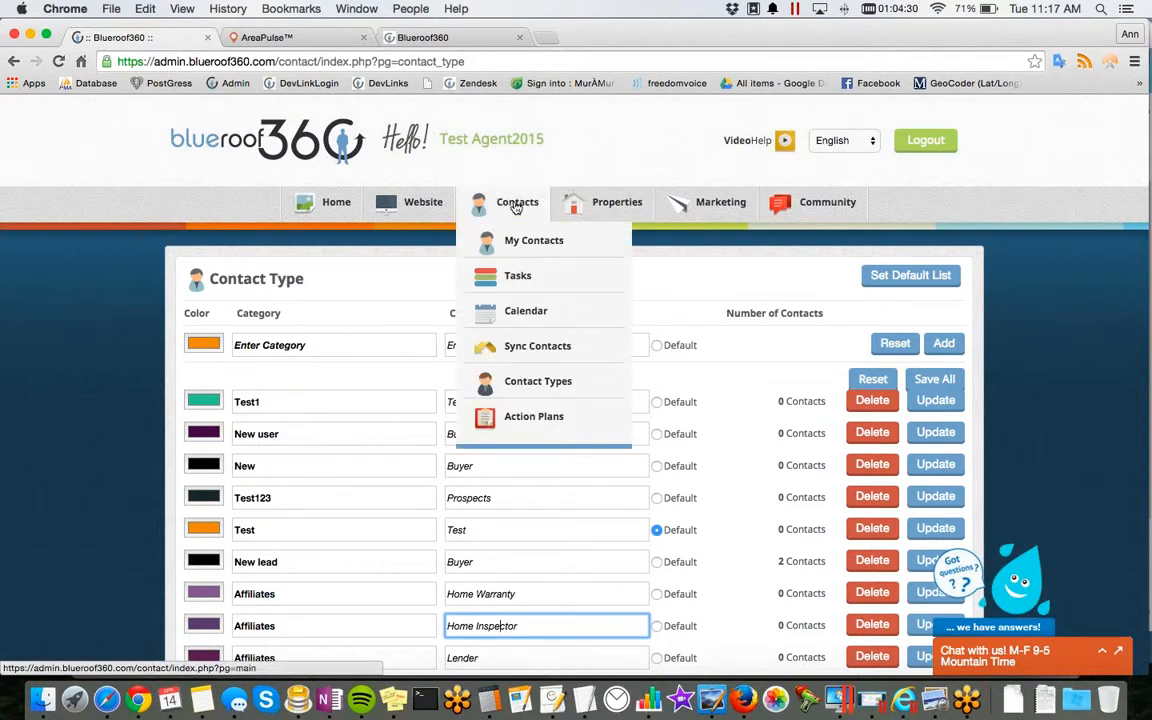
click(531, 420)
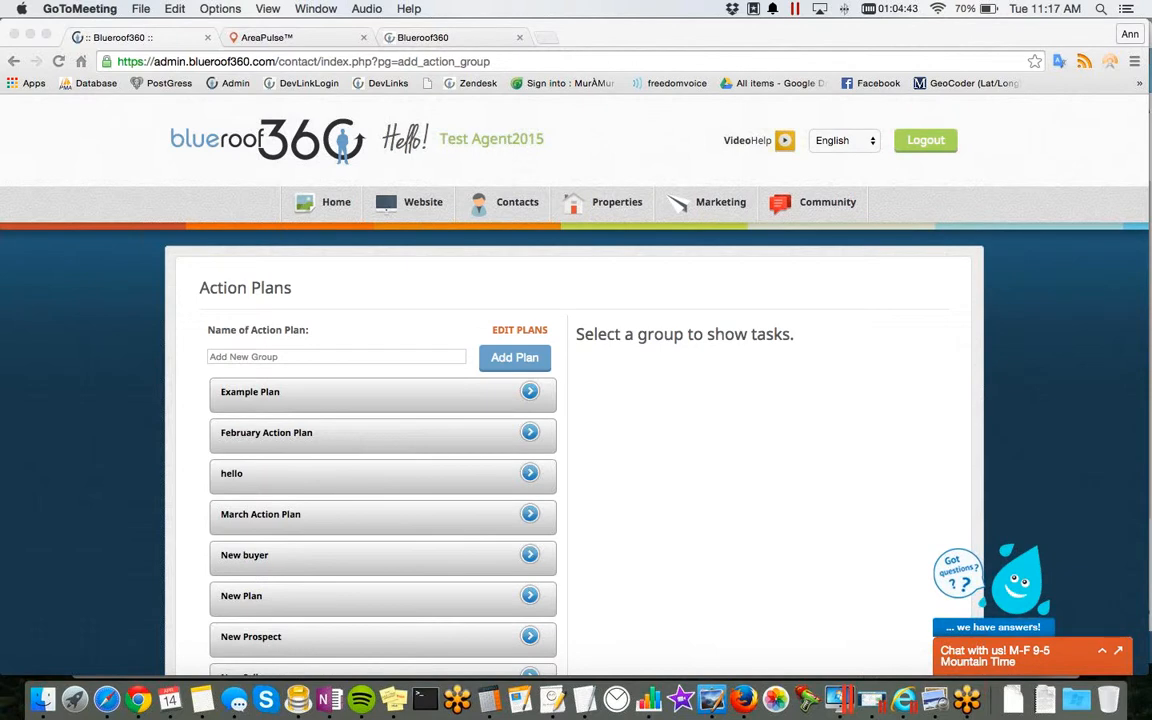
click(392, 360)
text(April)
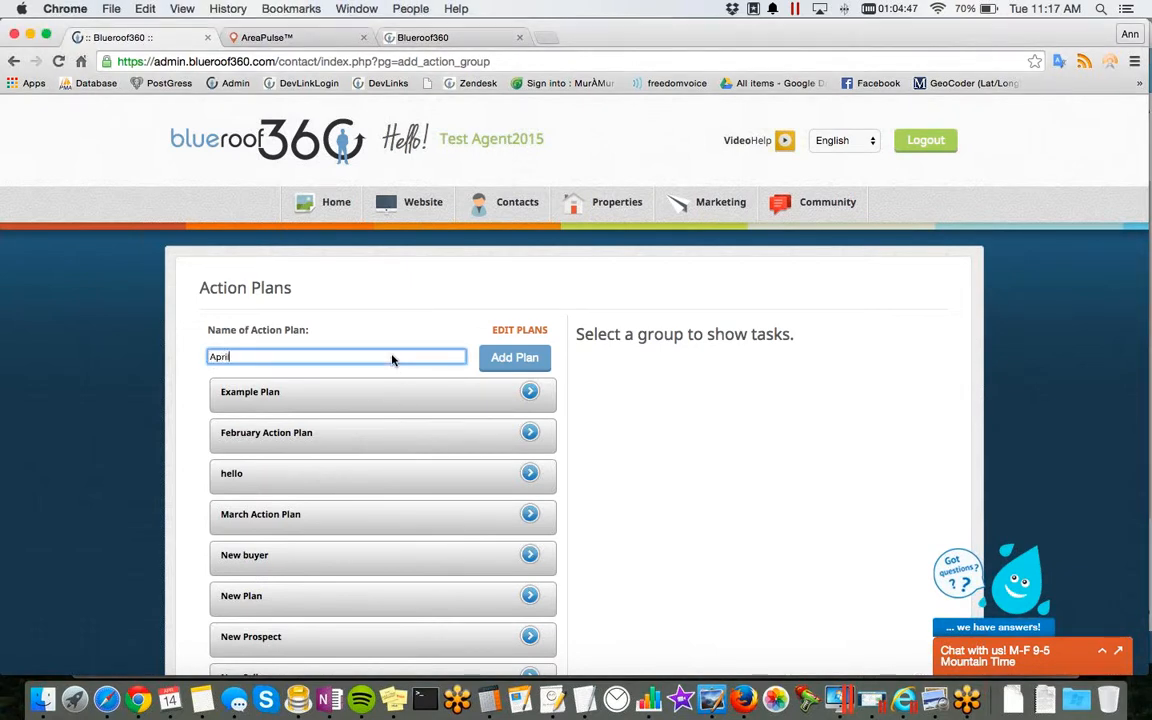
text( Action Plan)
click(486, 363)
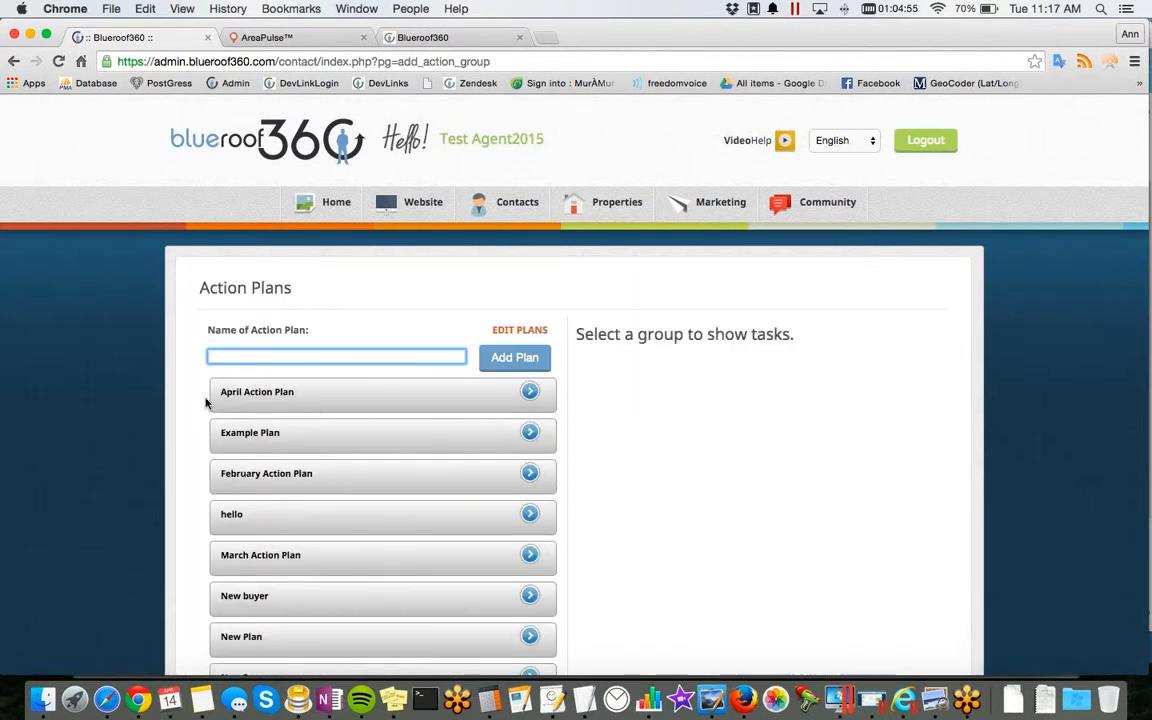
Step: Add a task named "Task1" with 10 days to complete to the April Action Plan
click(294, 400)
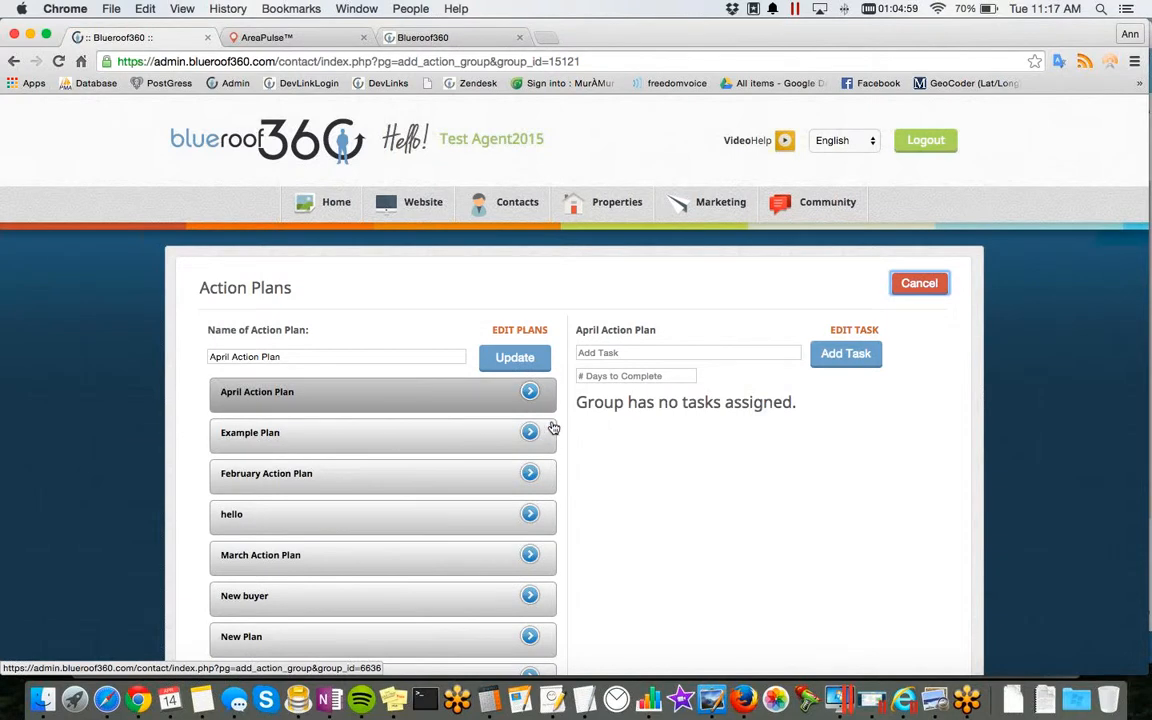
click(652, 353)
text(Task1)
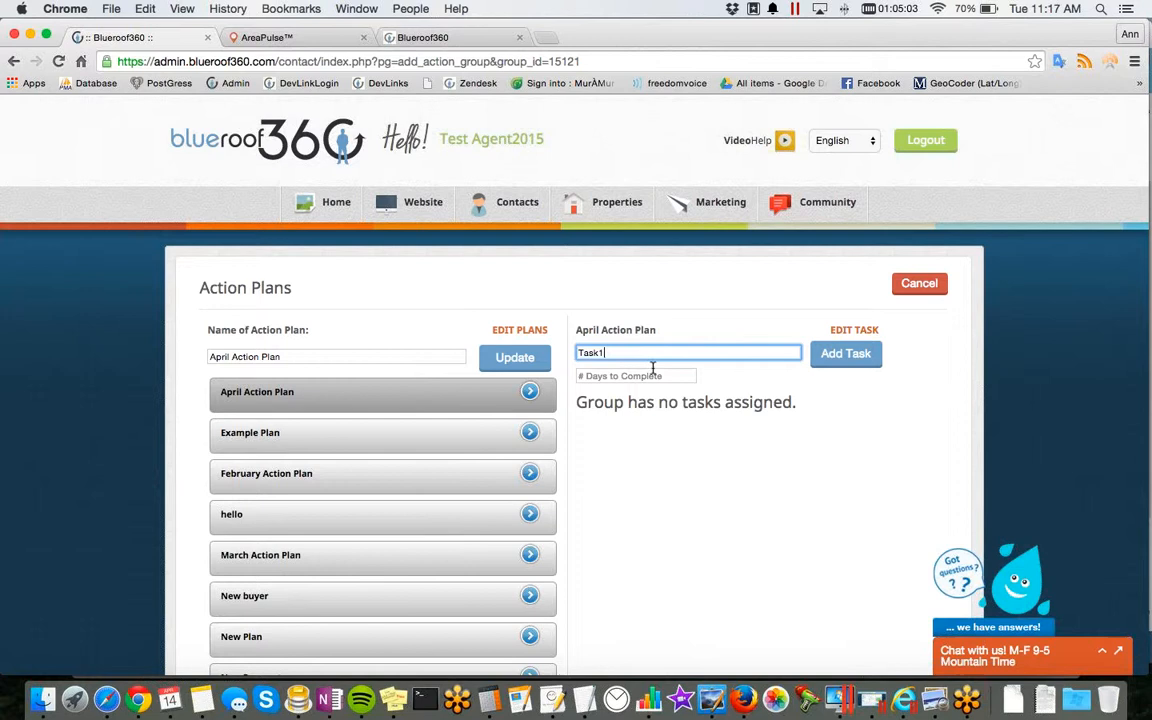
click(652, 375)
text(10)
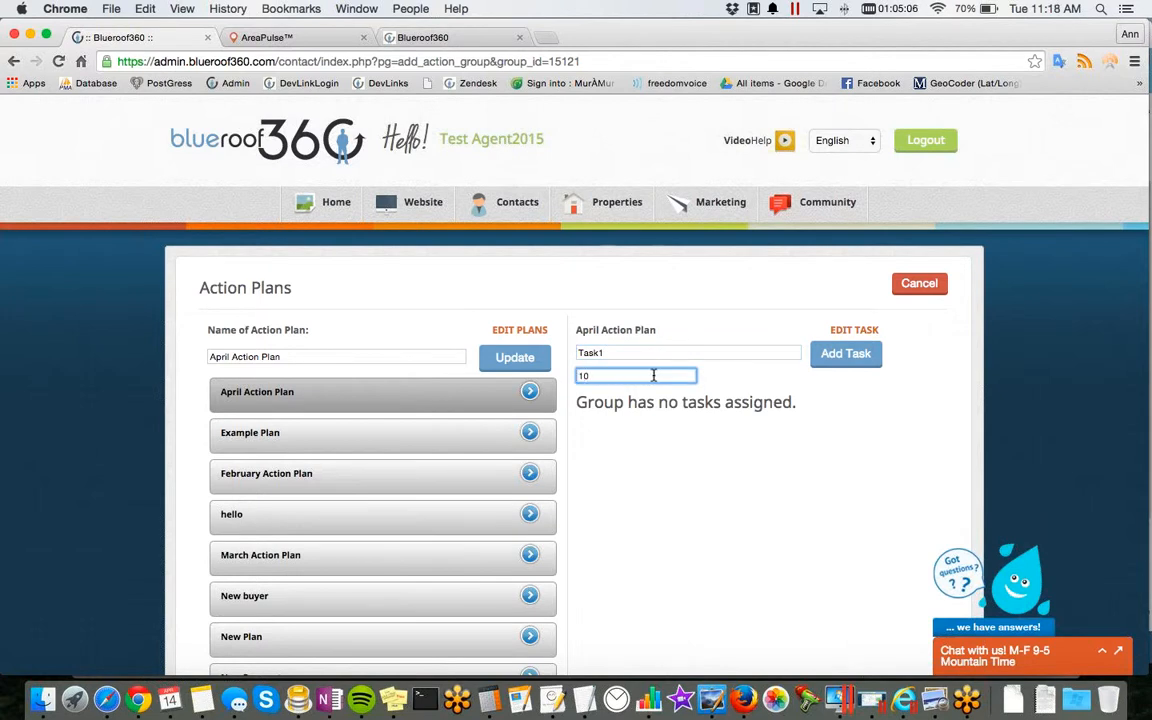
click(846, 353)
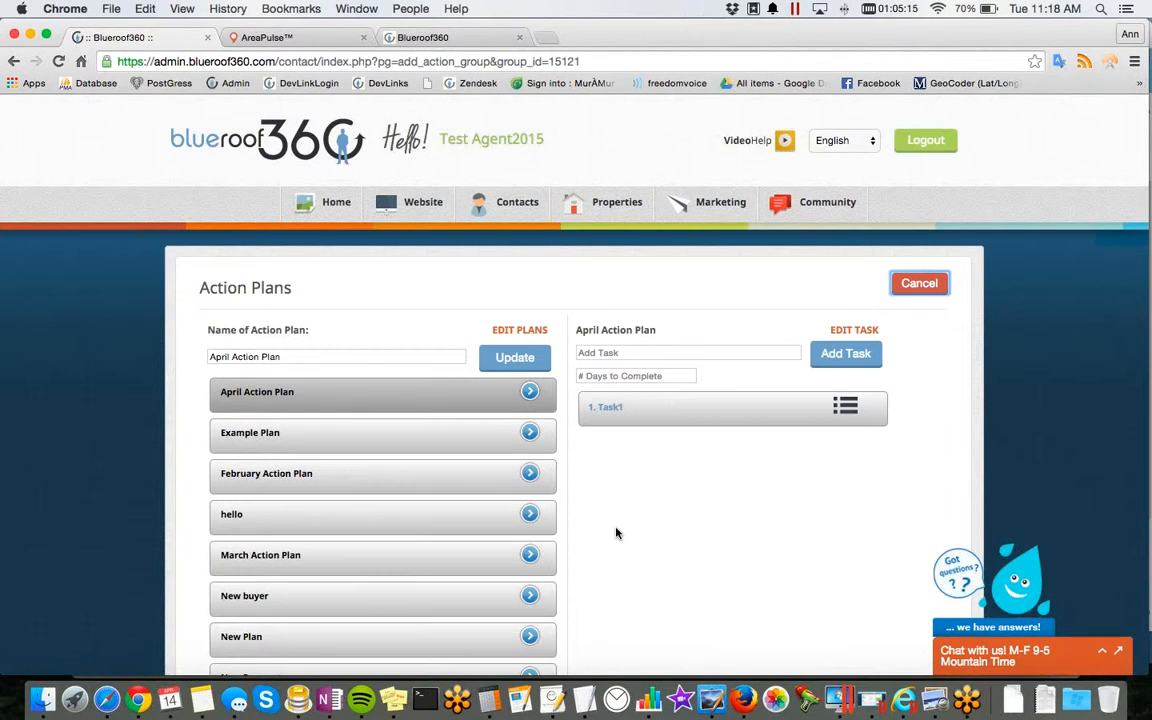
Step: Open the email marketing page and expand the One Month campaign to view its emails
mouse_move(495, 222)
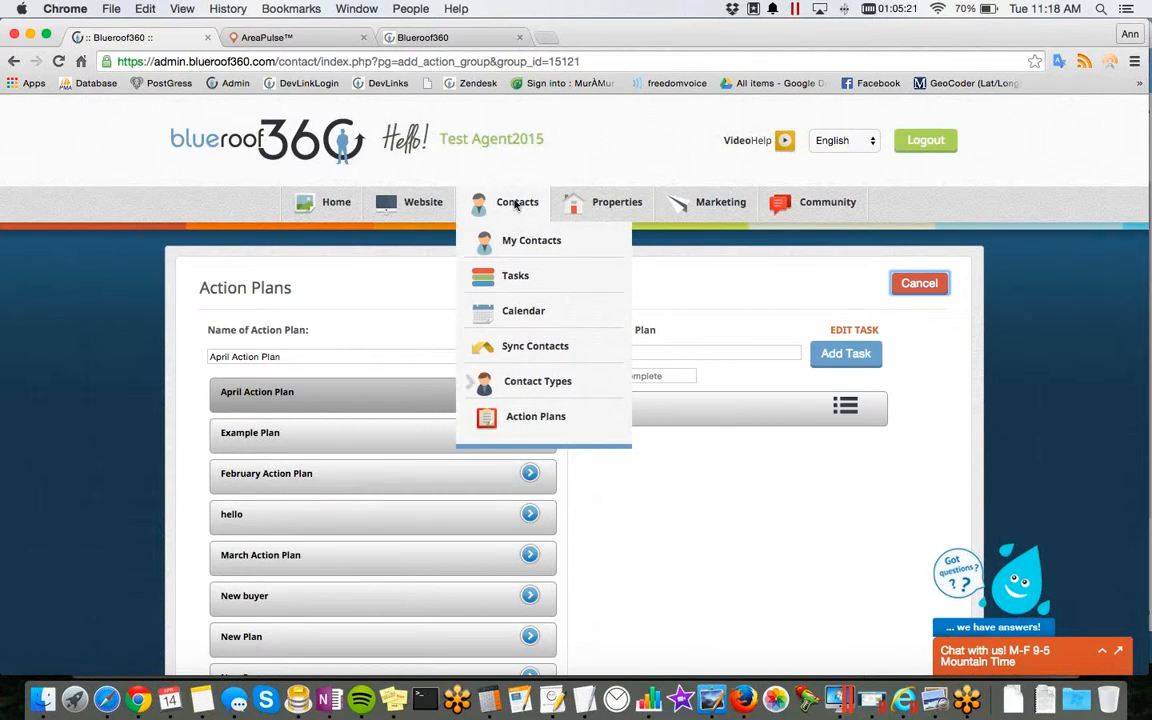
mouse_move(728, 207)
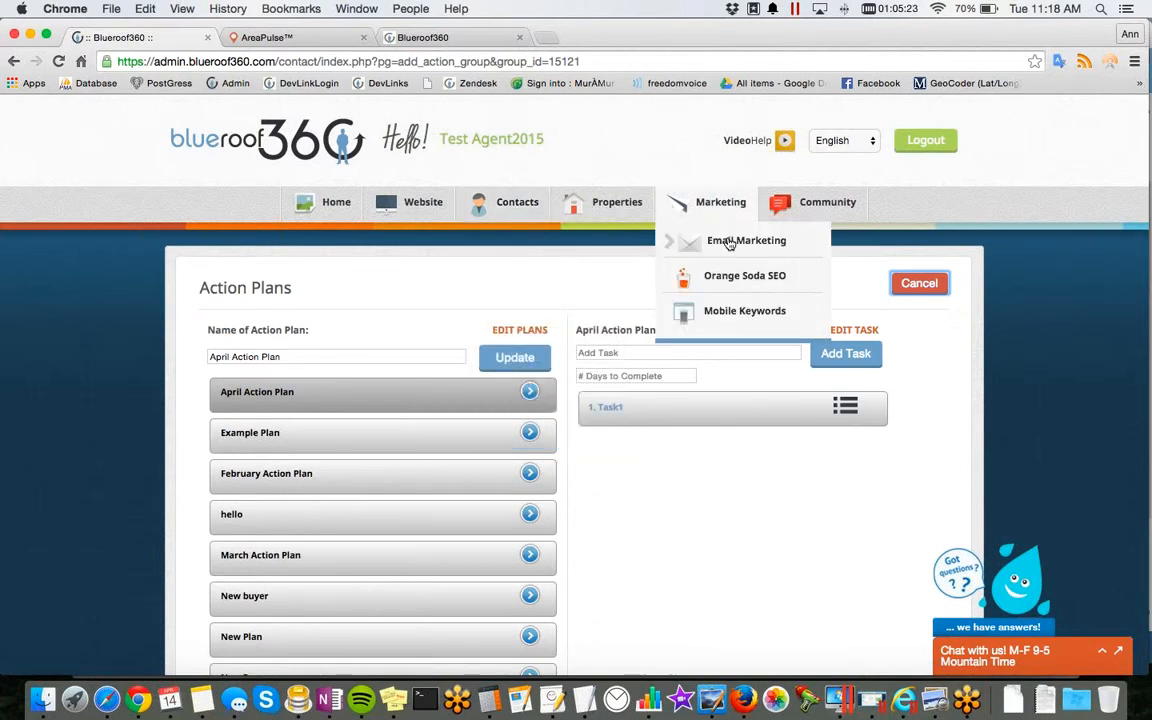
click(728, 243)
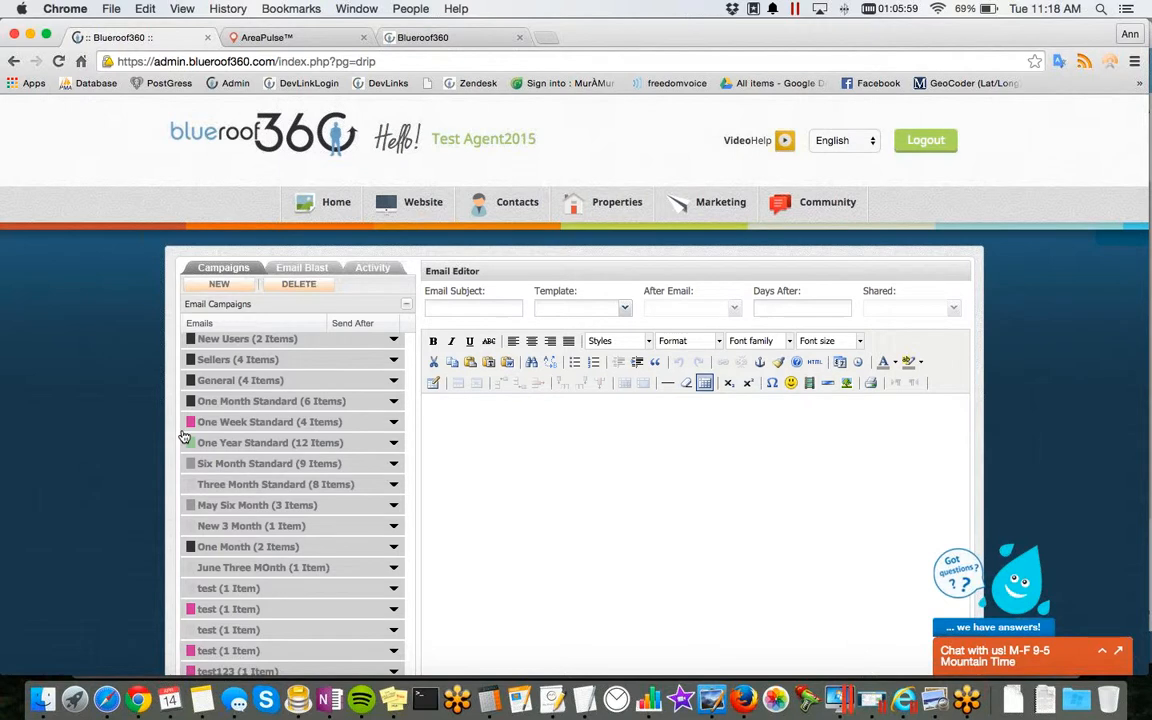
scroll(226, 544, down, 1)
scroll(226, 545, down, 5)
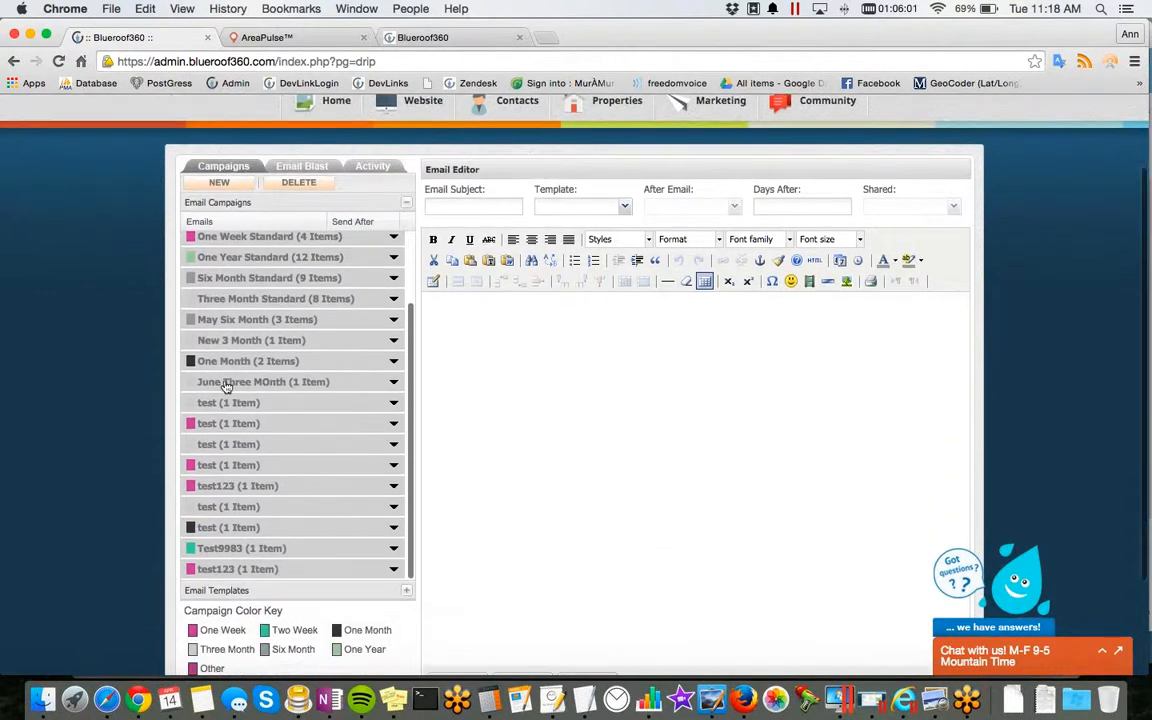
click(226, 365)
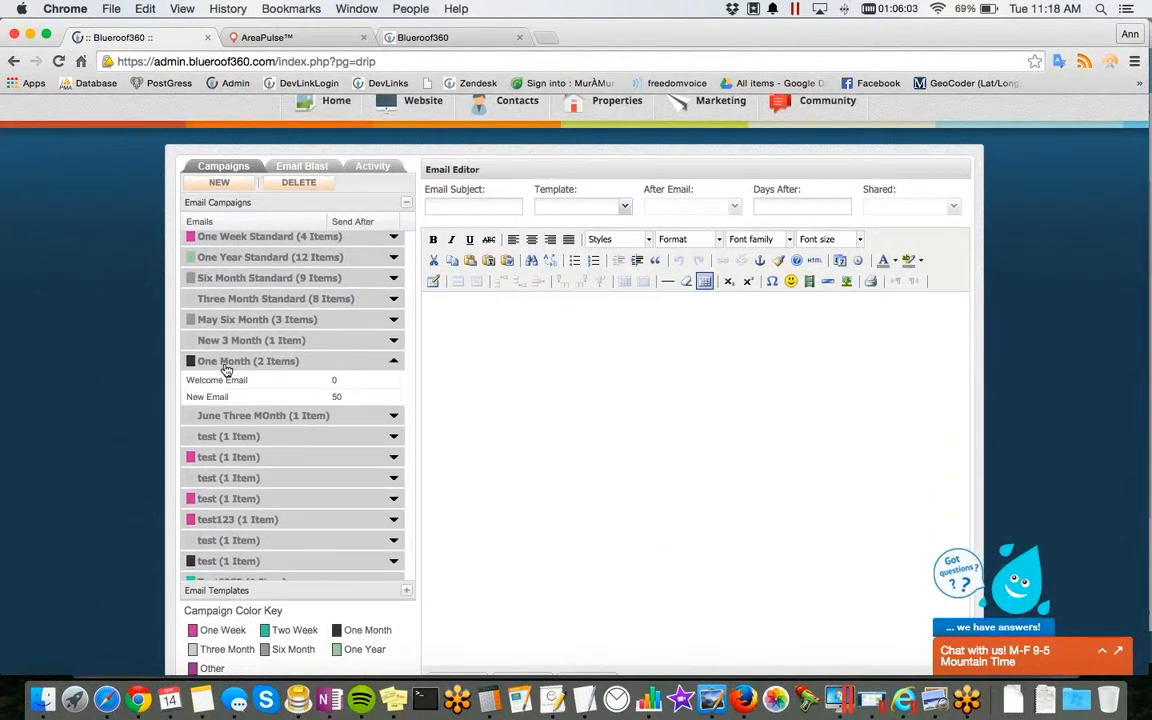
scroll(226, 370, up, 1)
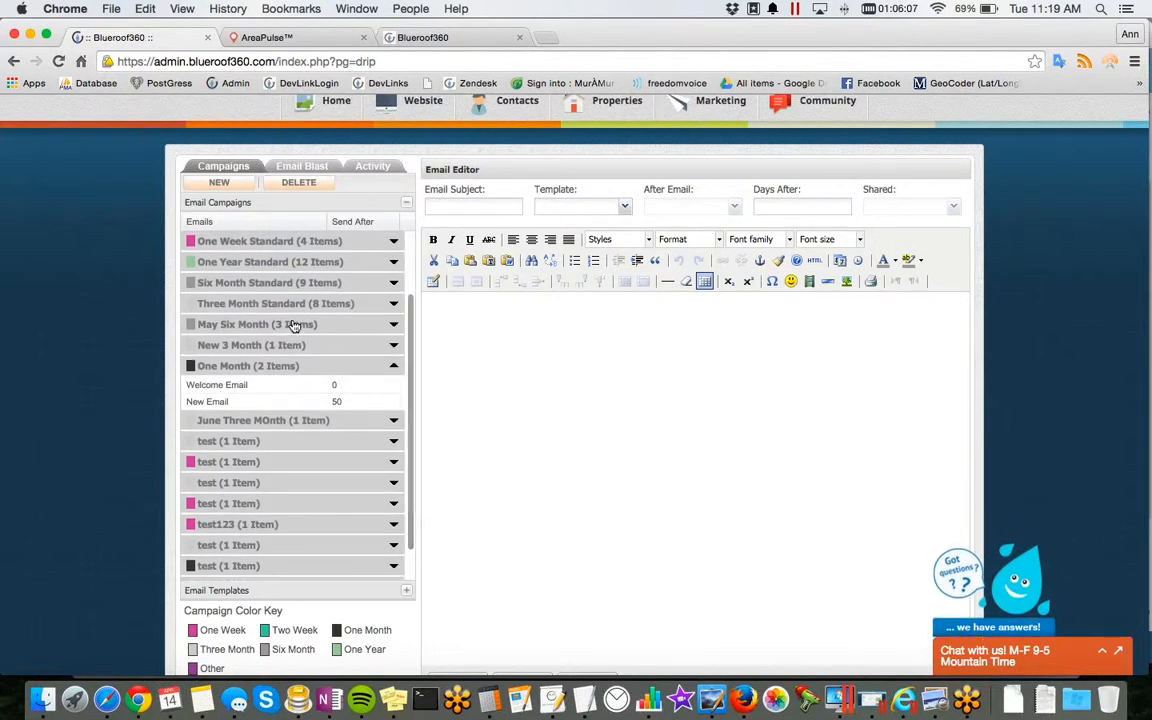
click(192, 183)
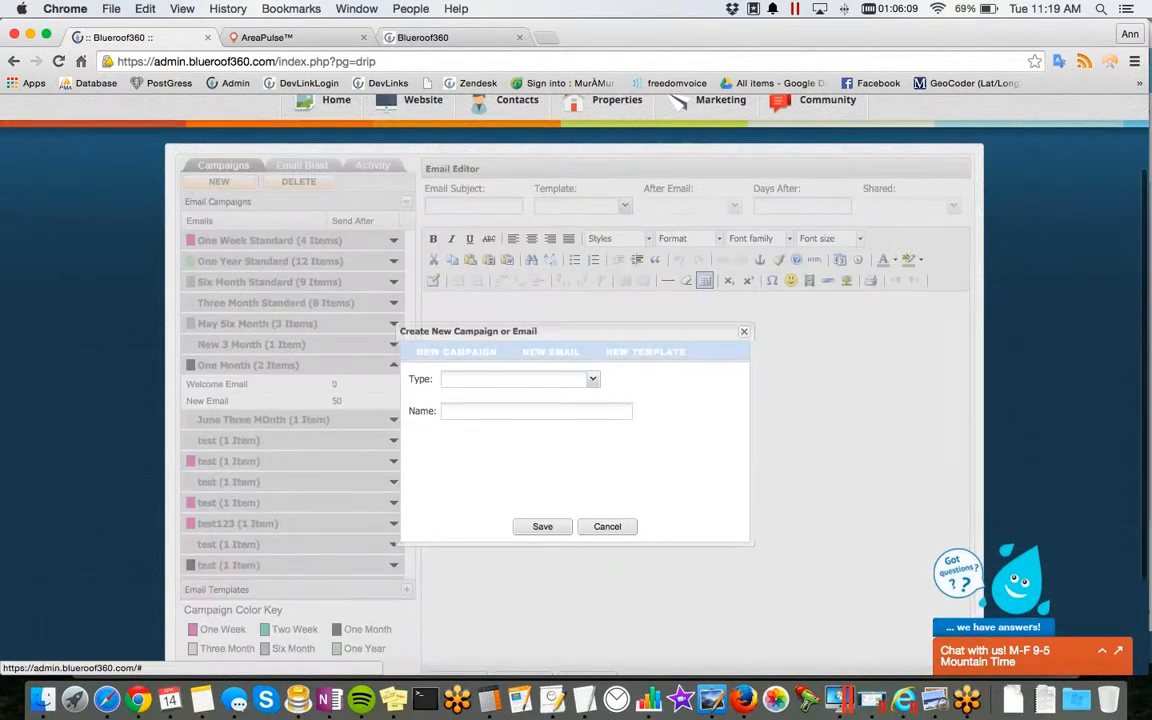
click(545, 383)
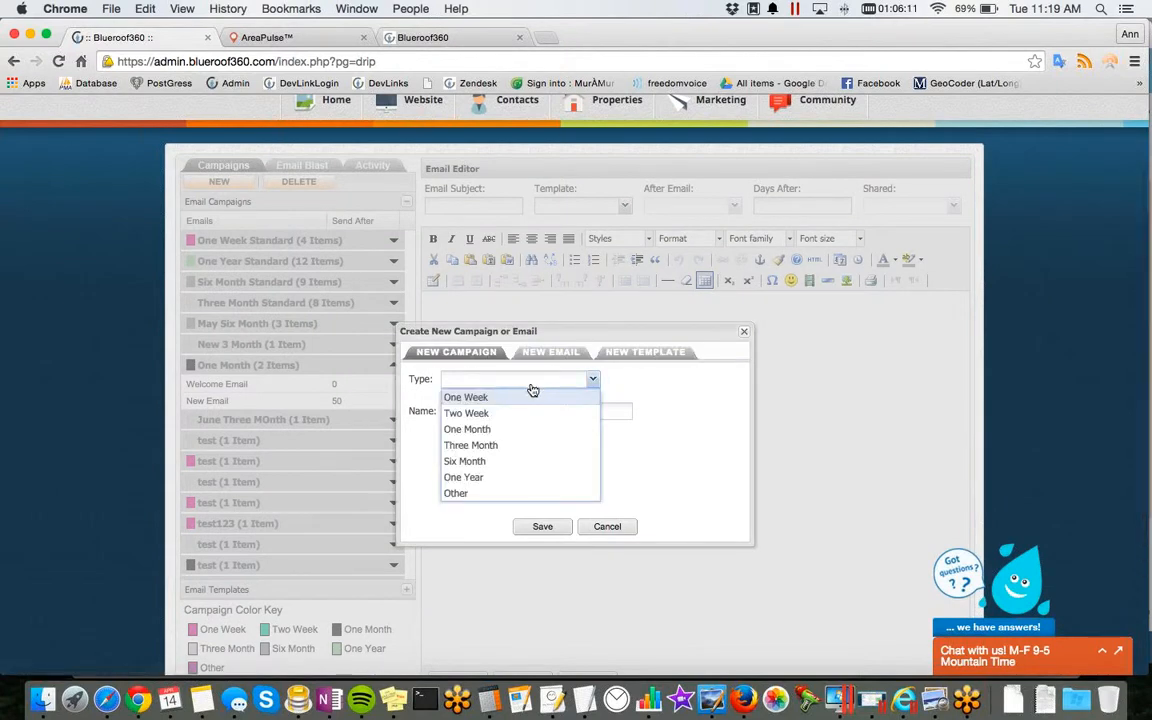
click(478, 494)
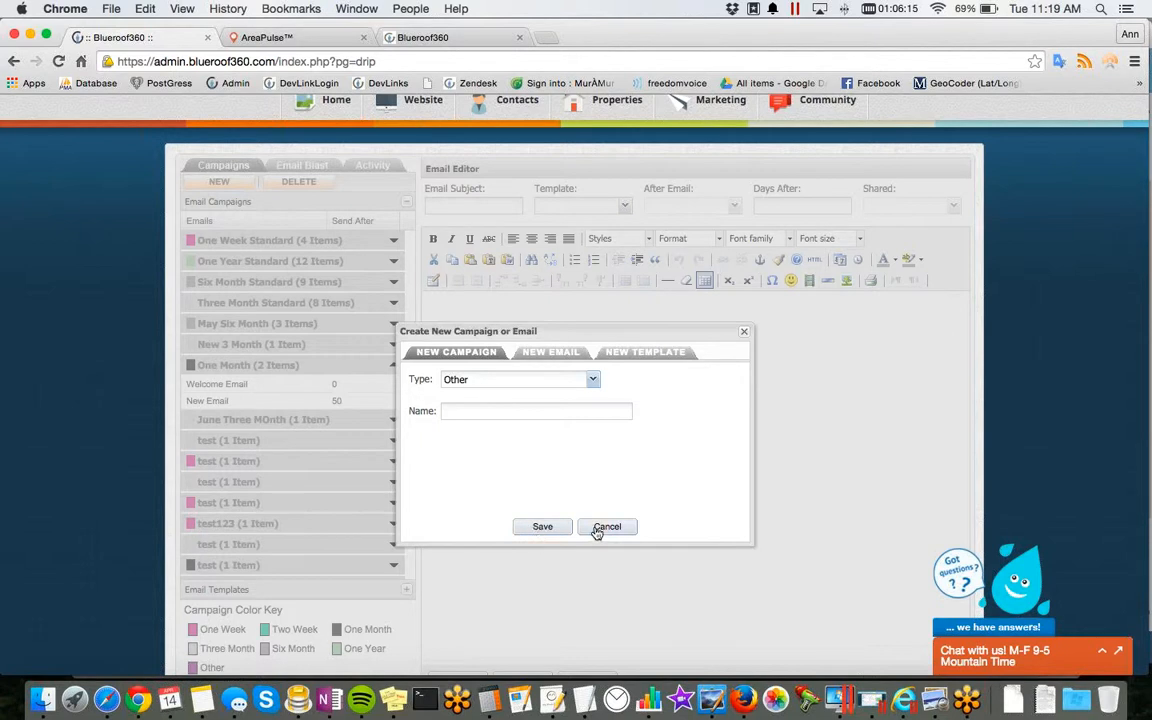
click(744, 331)
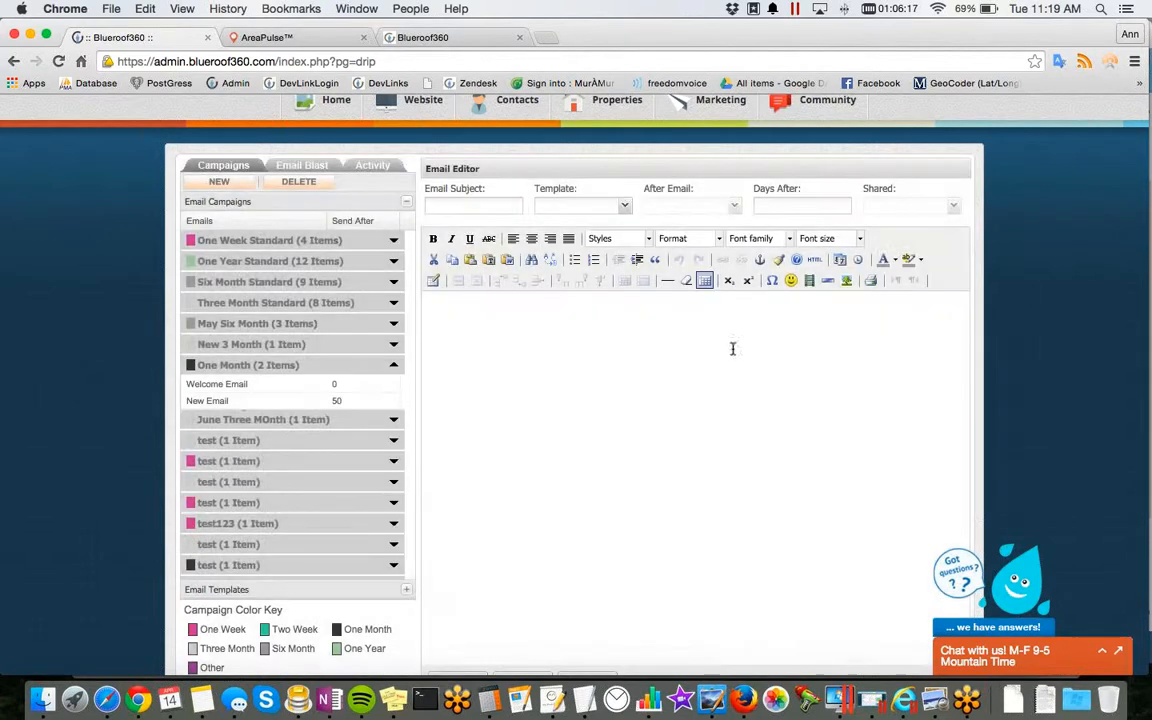
Step: Expand the one-week "test" campaign above test123 and open its Initial Email in the email editor
click(241, 507)
scroll(243, 513, down, 1)
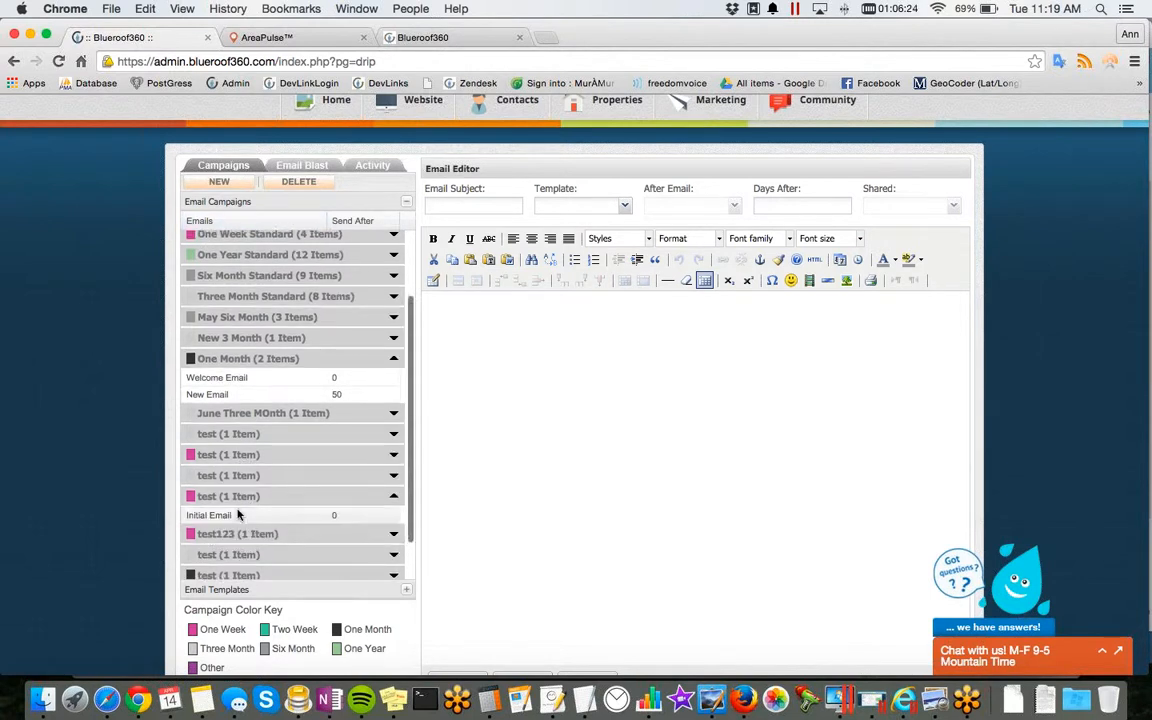
click(221, 515)
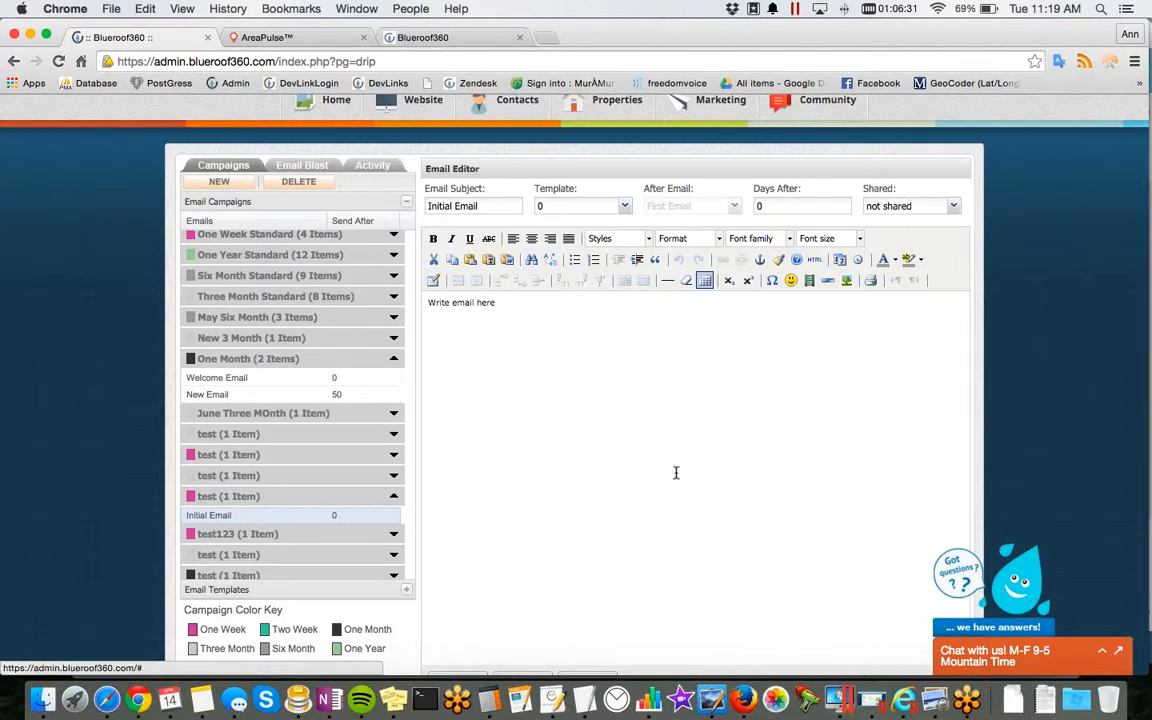
scroll(488, 360, down, 2)
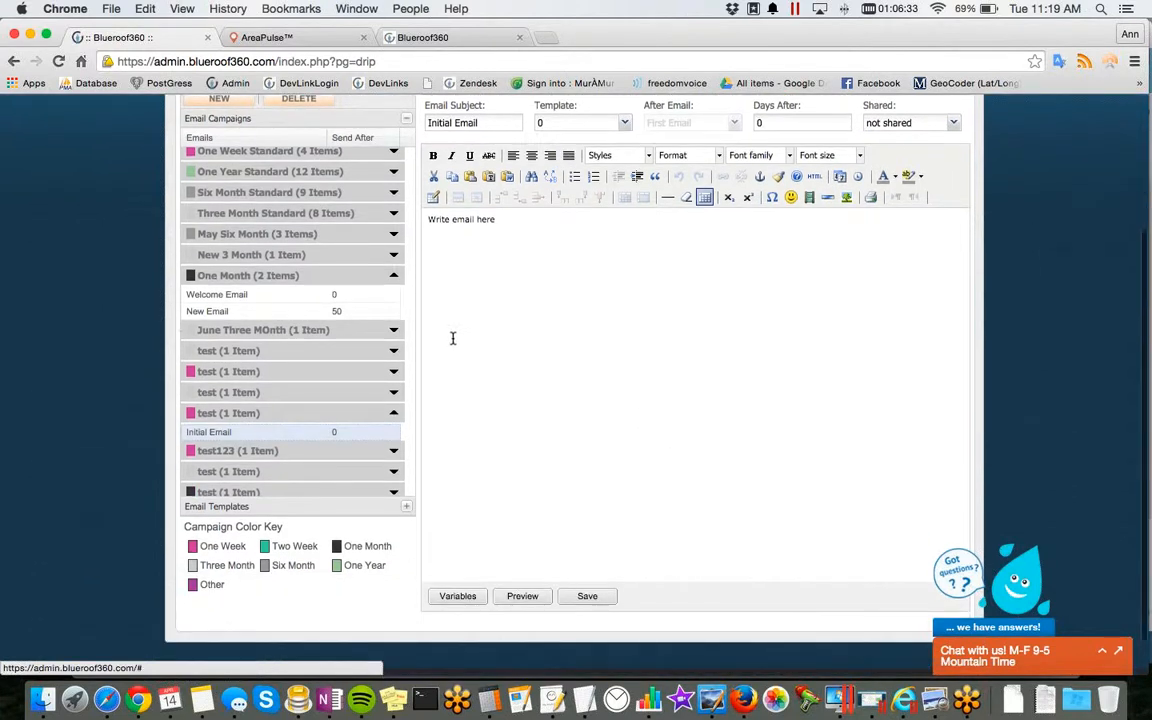
scroll(176, 323, up, 4)
Step: Start a new campaign email in the "test" campaign using the Campaign | Multicolor template
click(246, 285)
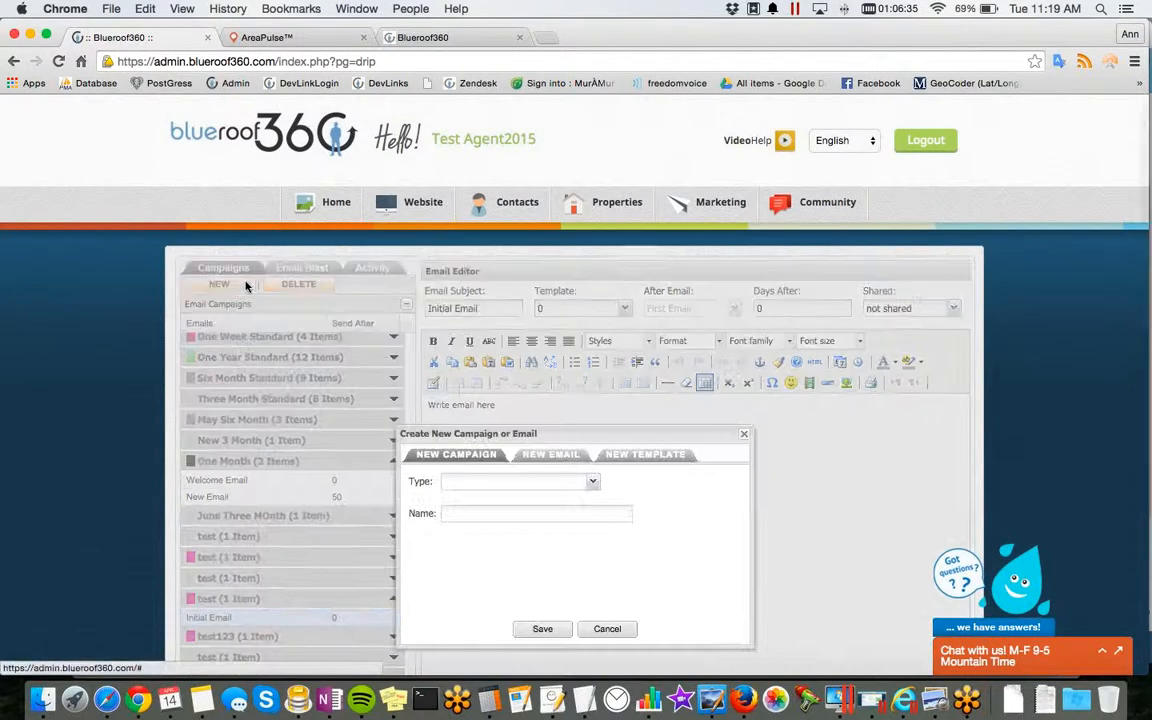
click(548, 456)
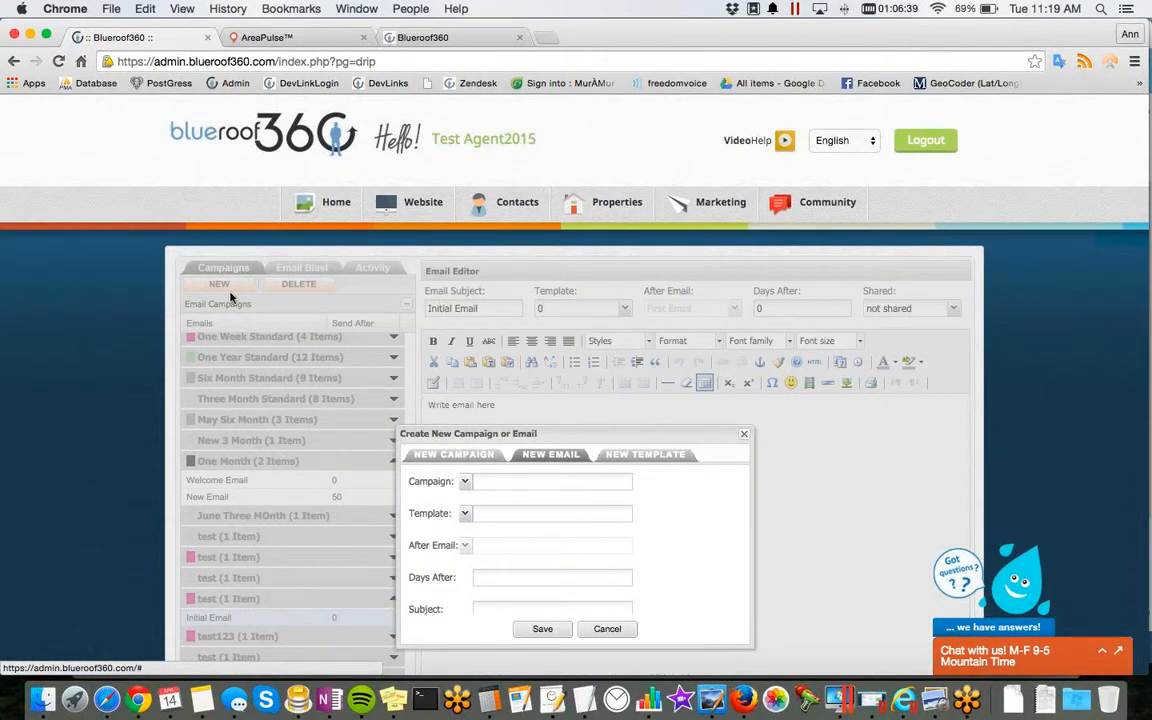
scroll(500, 420, down, 2)
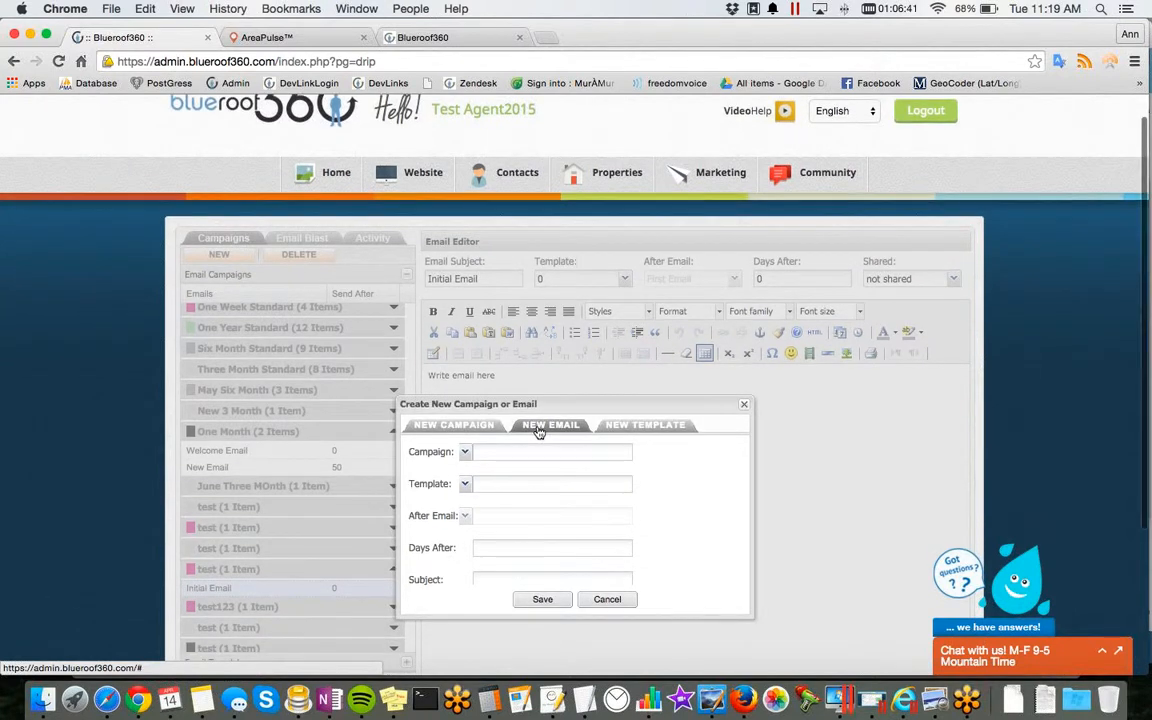
scroll(470, 454, down, 1)
click(467, 453)
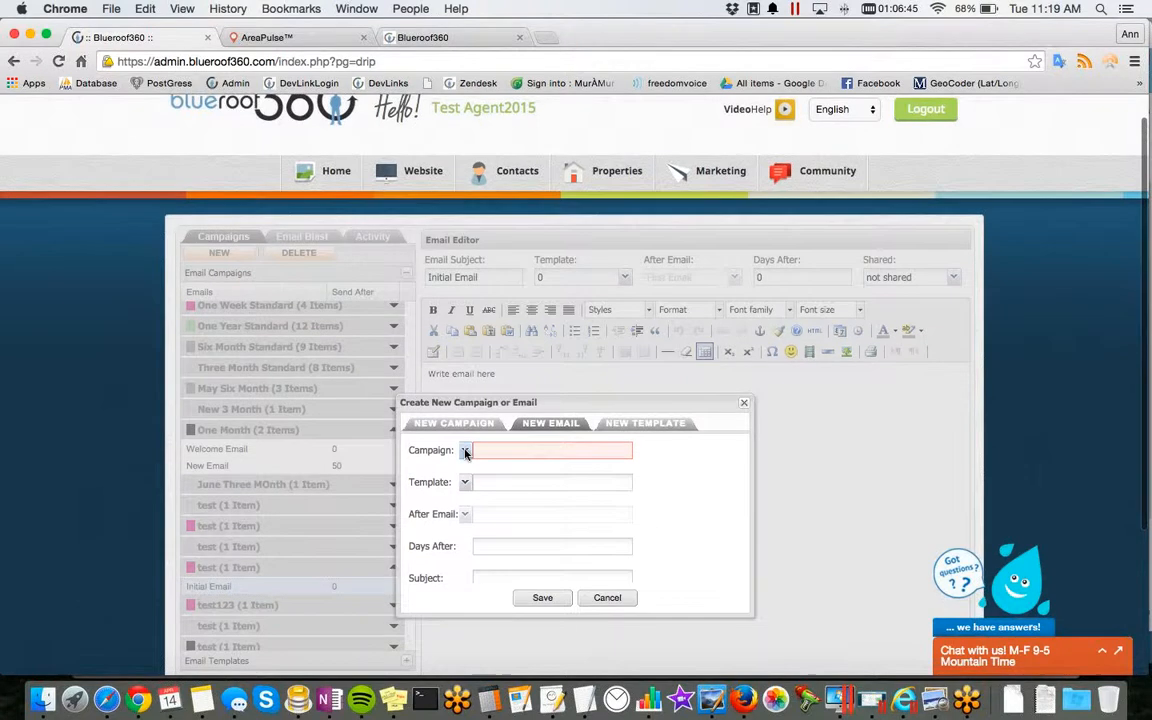
click(545, 455)
click(527, 594)
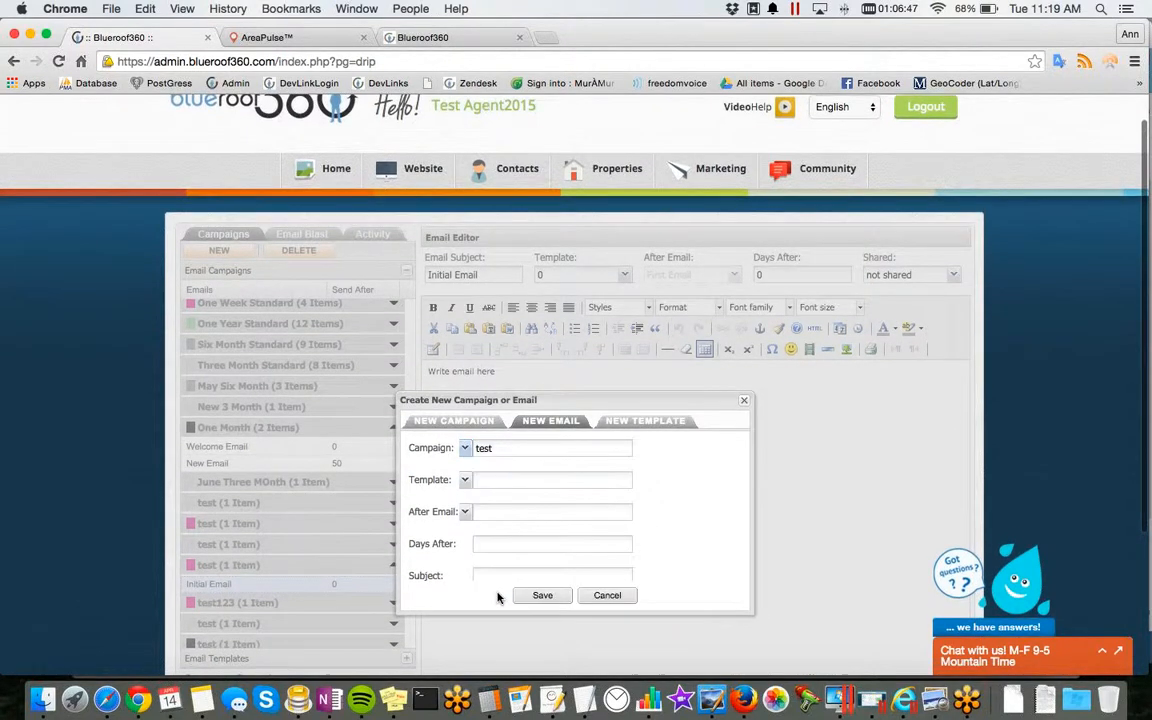
click(499, 481)
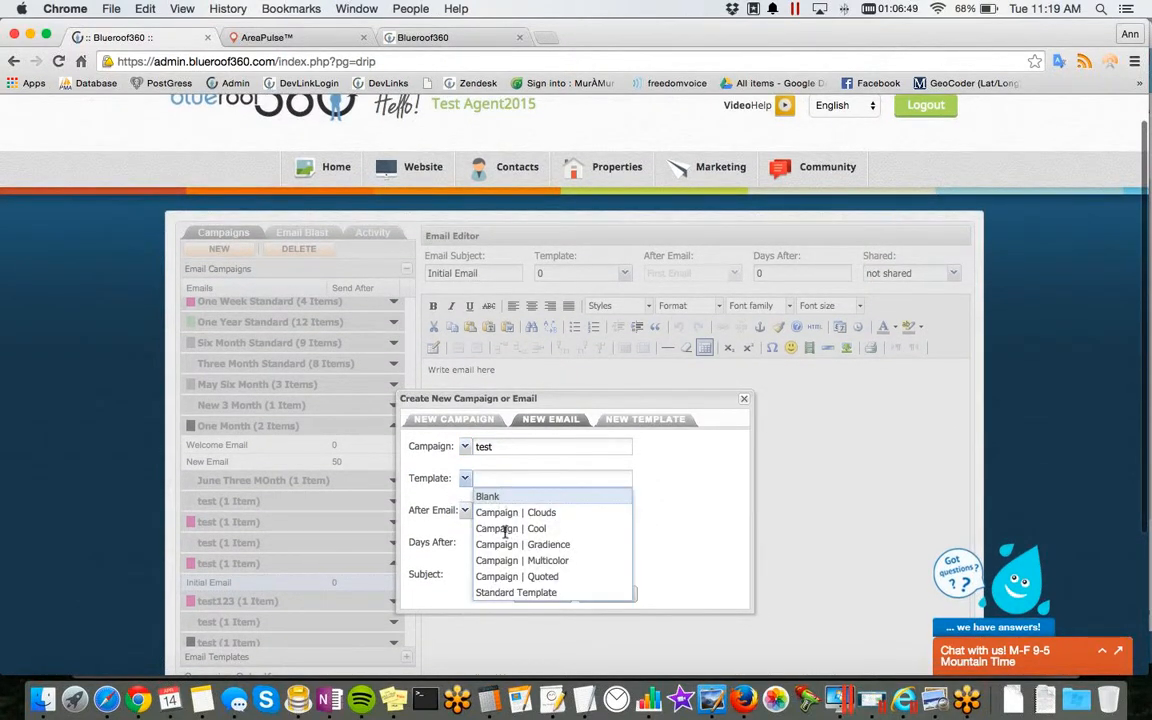
click(505, 560)
Step: Schedule the new email to go out 7 days after the Initial Email
click(505, 510)
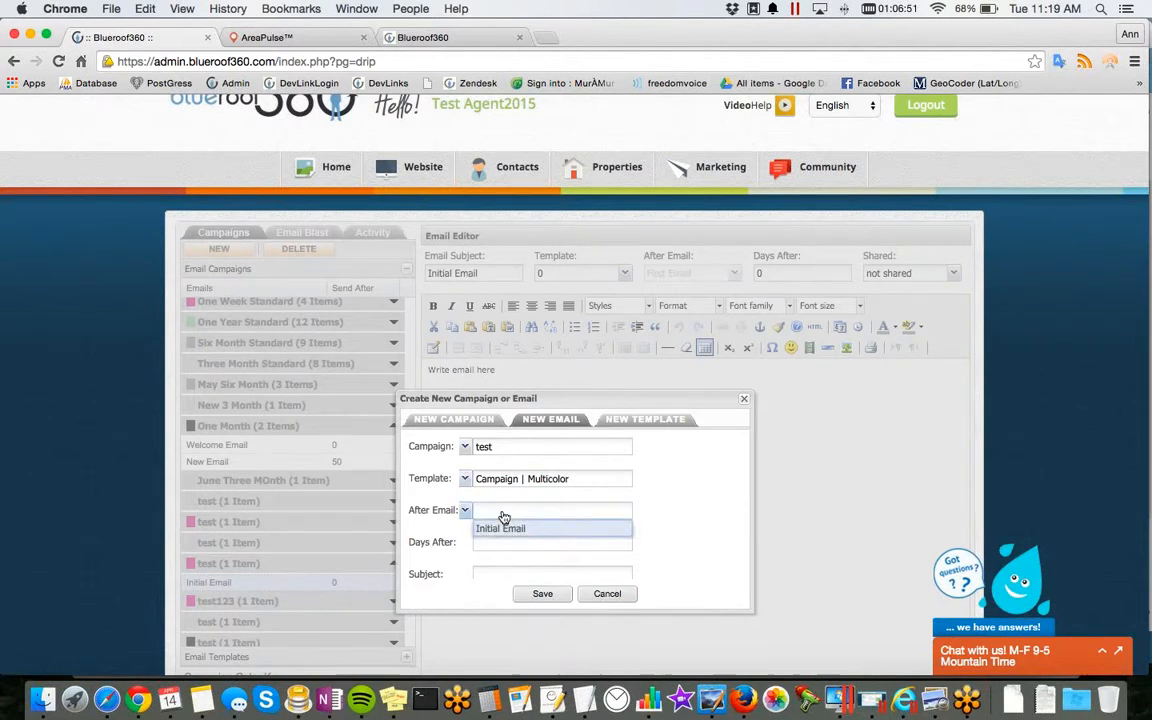
scroll(505, 533, down, 1)
click(505, 533)
click(504, 540)
text(7)
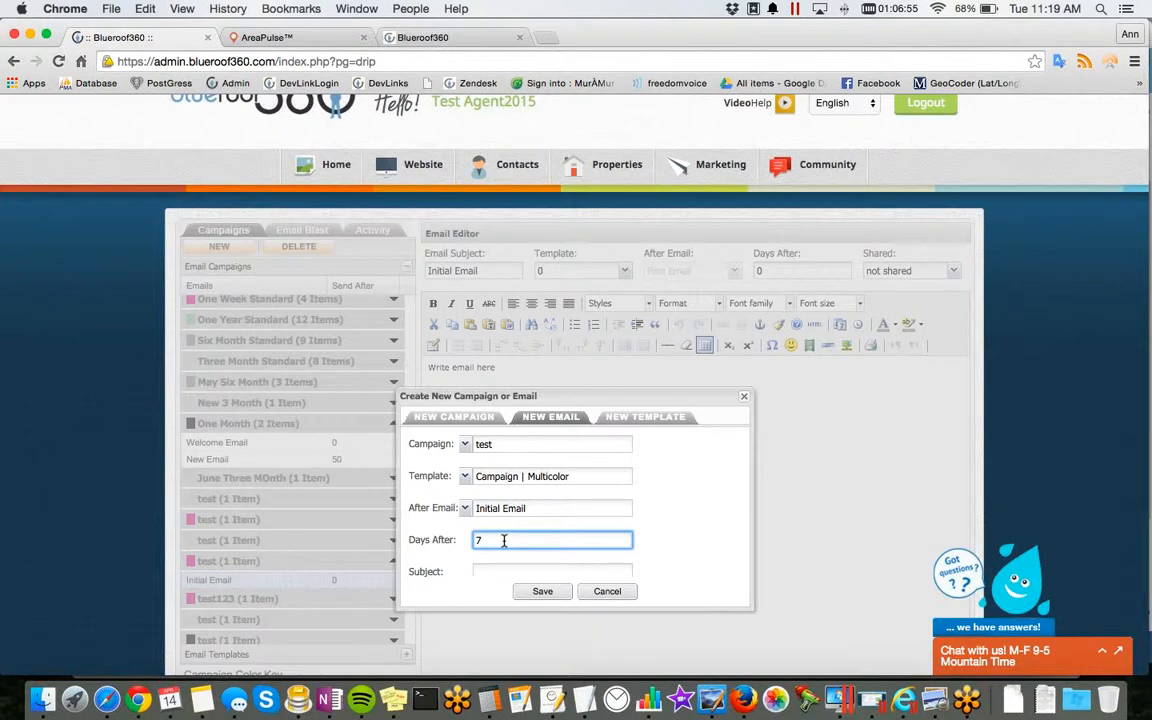
Step: Save the email with the subject "Second Email" and open it from the "test" campaign
scroll(504, 540, down, 2)
click(542, 497)
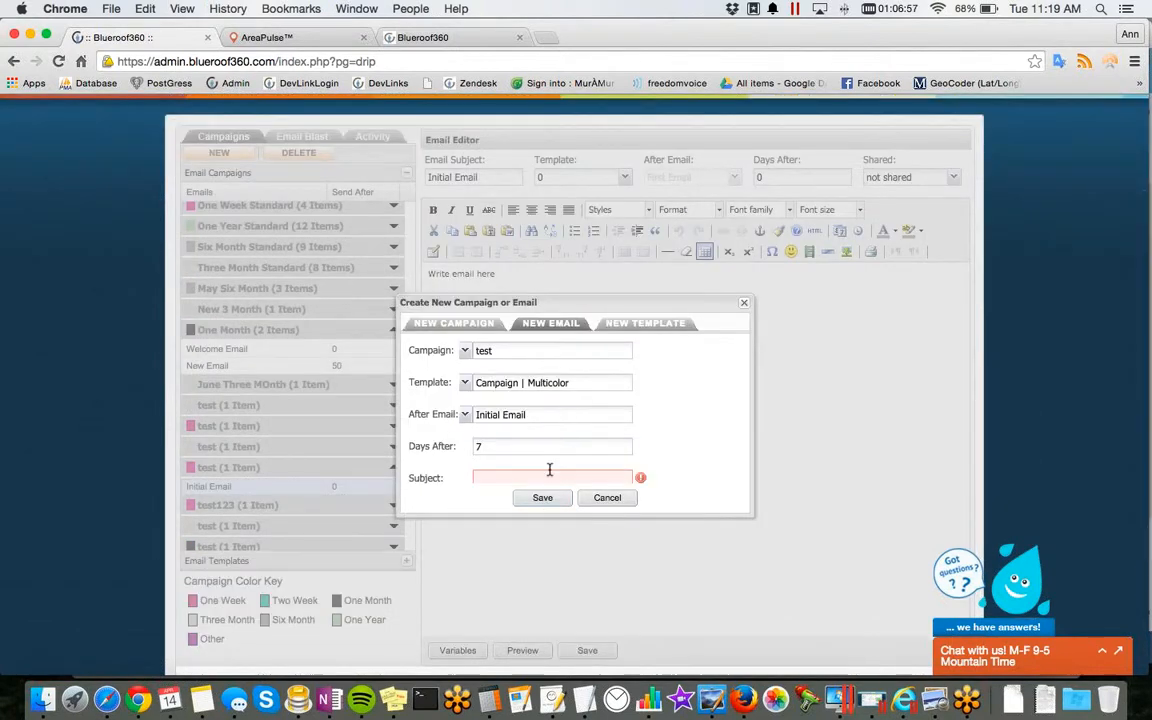
click(549, 470)
text(Second Email)
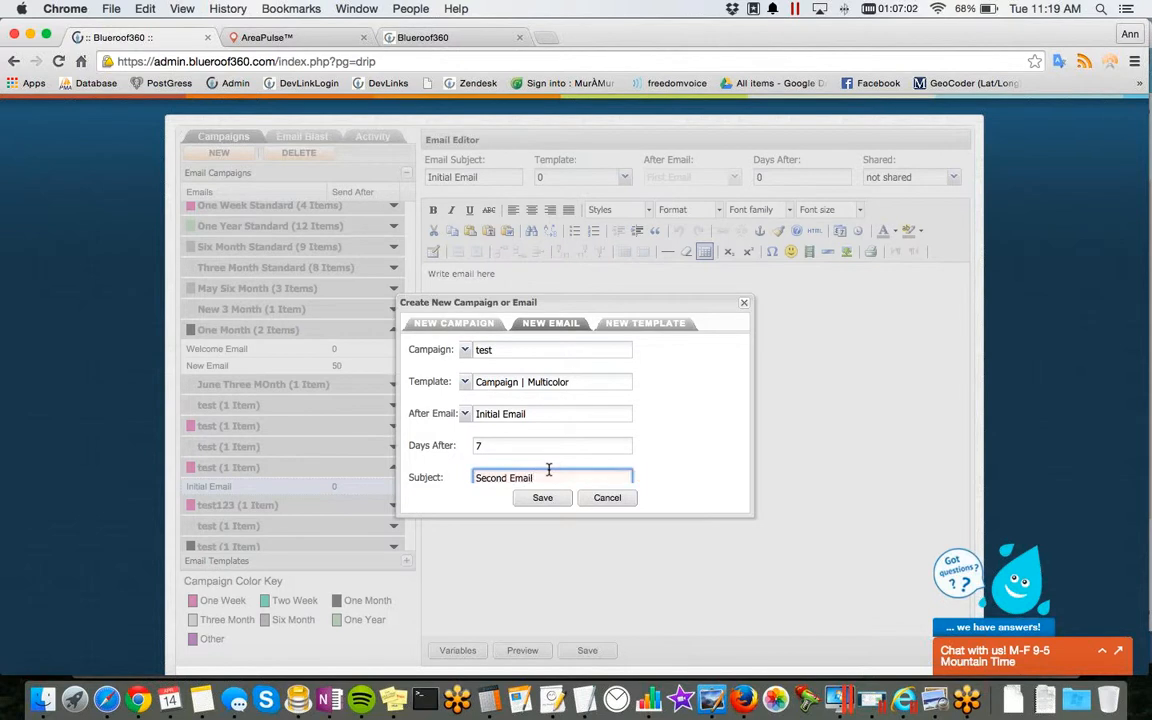
click(541, 497)
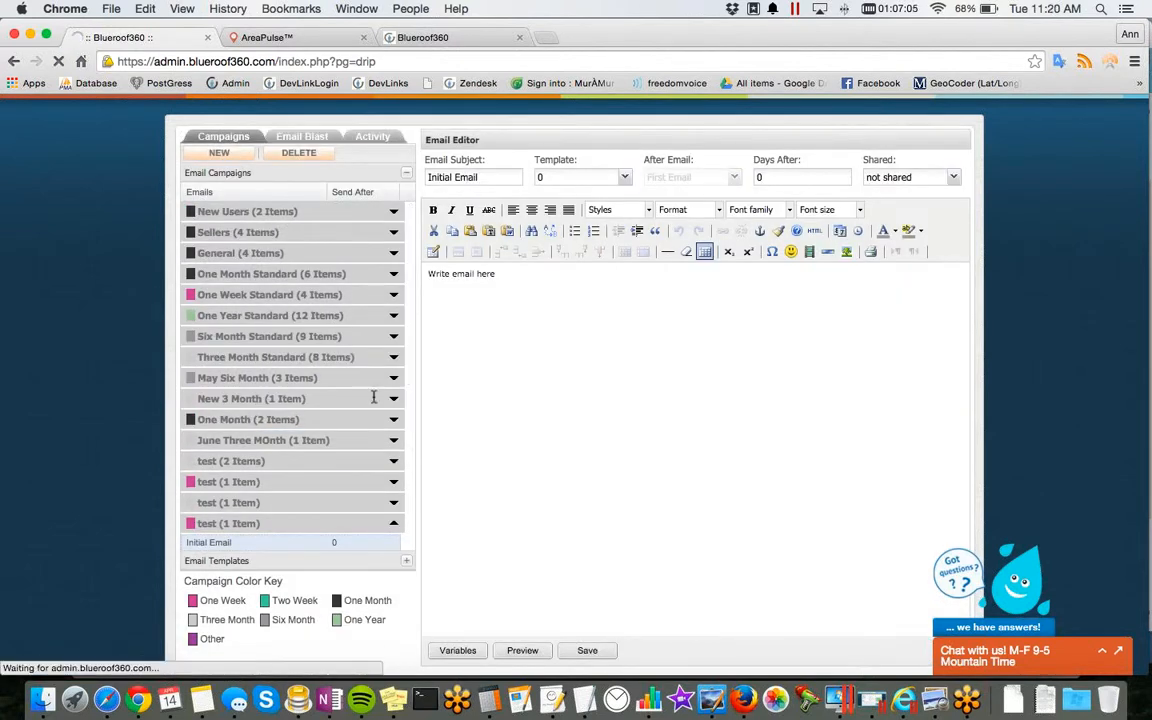
click(200, 461)
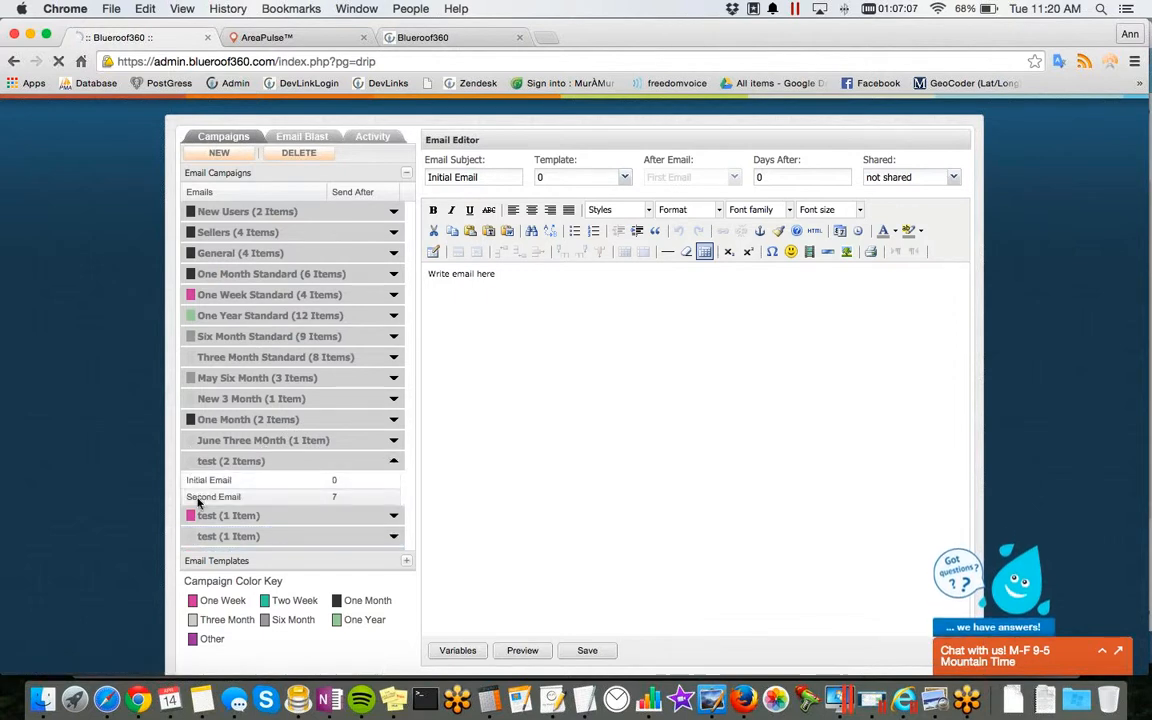
click(198, 503)
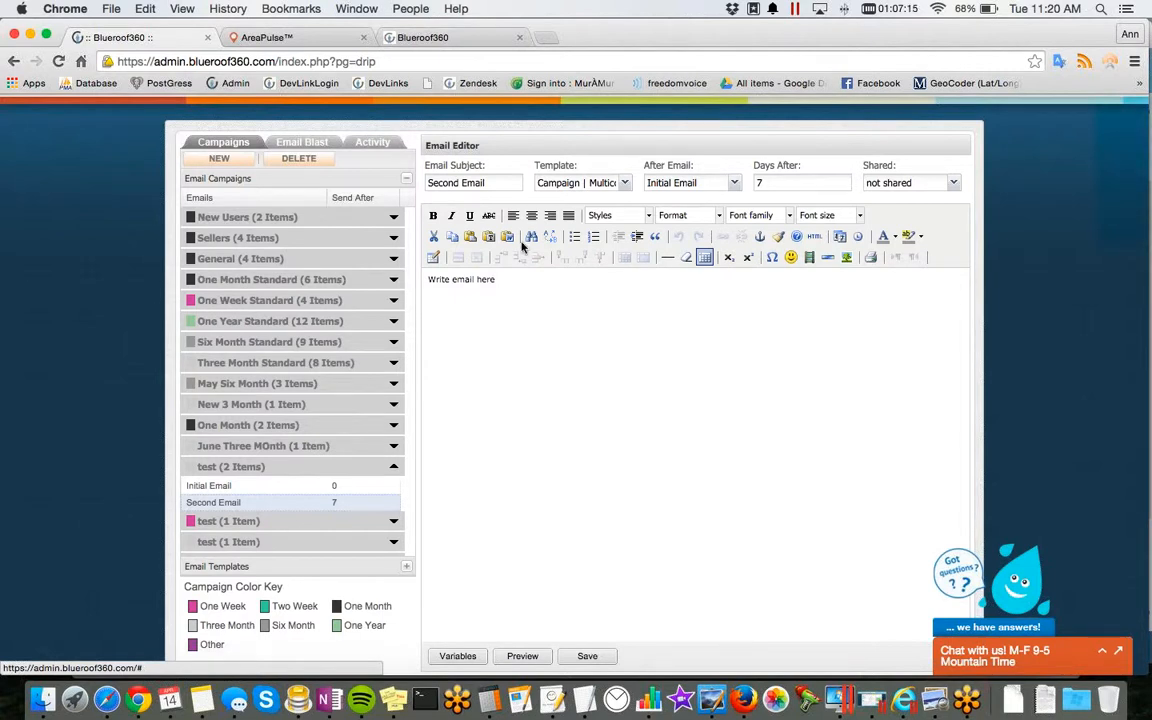
Step: Go to the email blasts and open Listing Post Card | Shuffled to review its layout
click(286, 146)
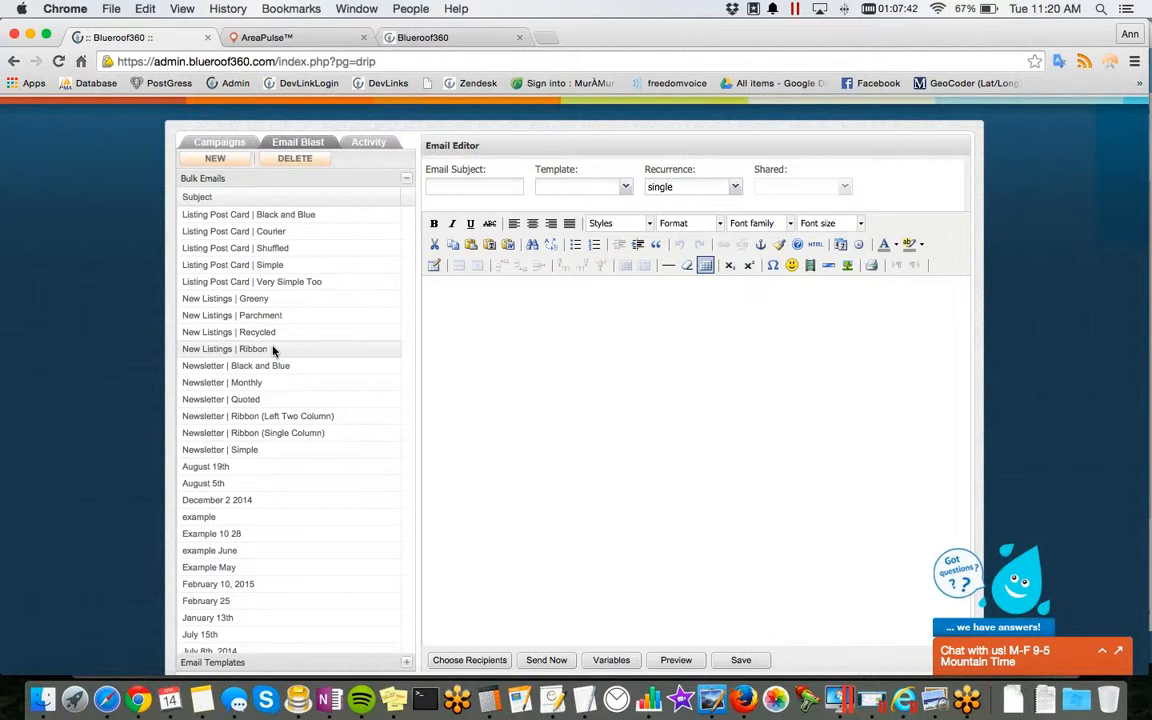
click(270, 255)
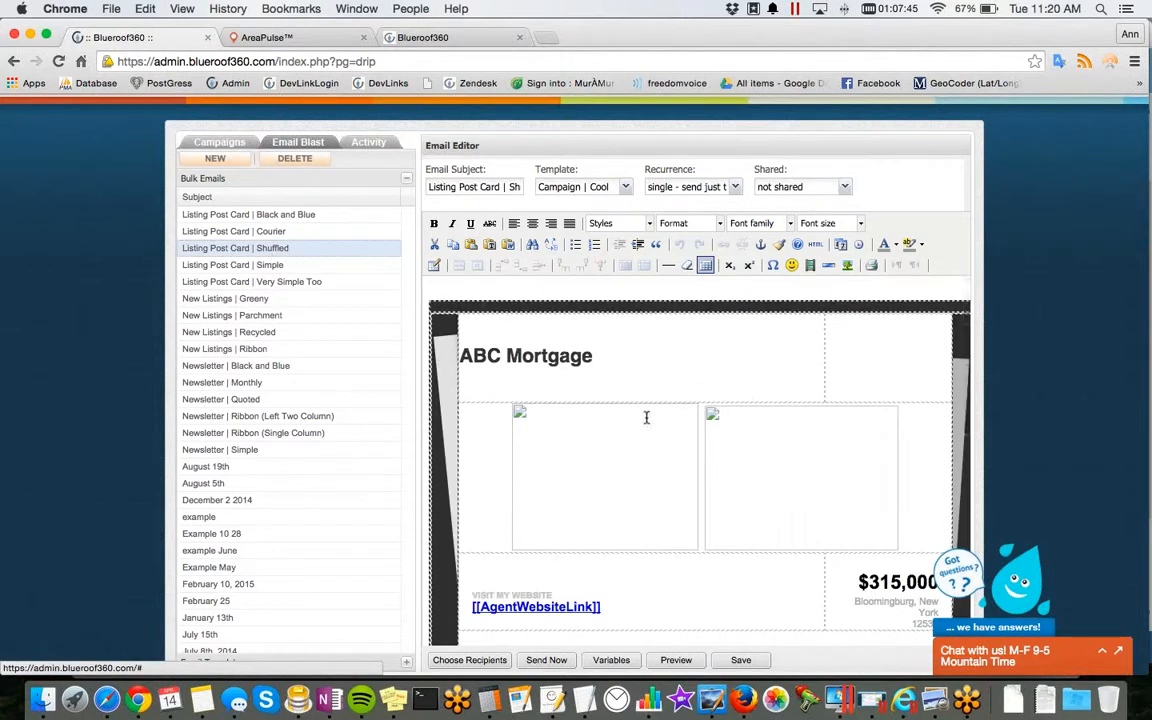
scroll(740, 505, down, 10)
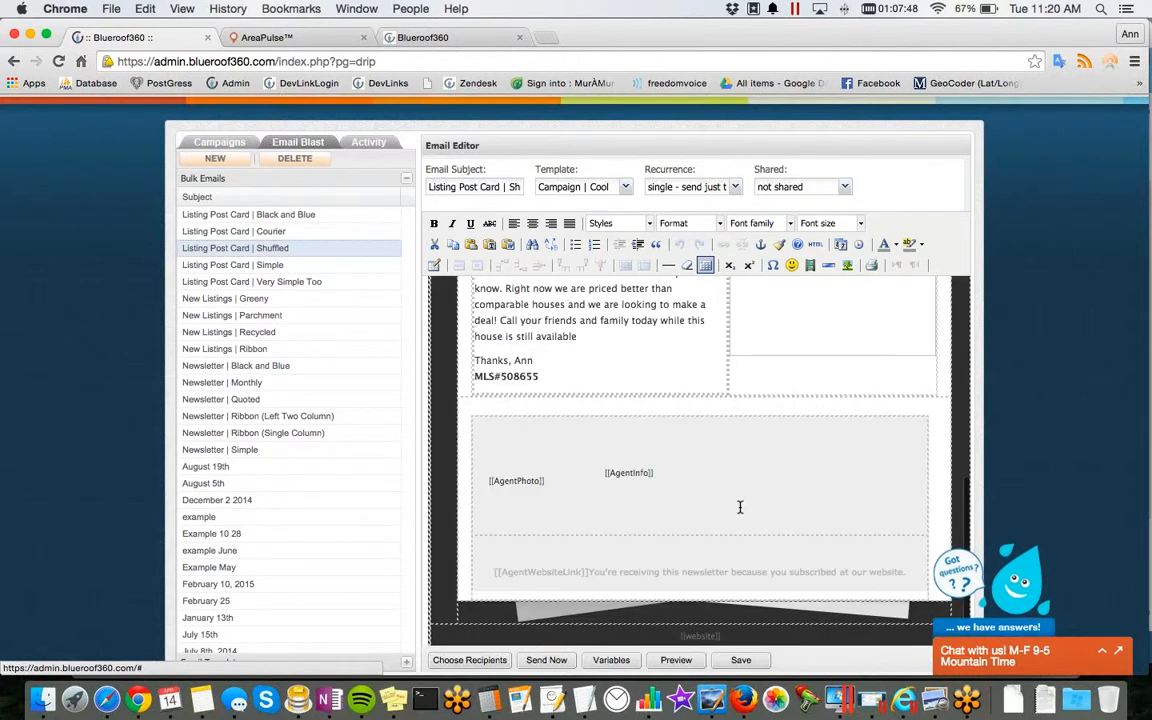
scroll(740, 507, up, 5)
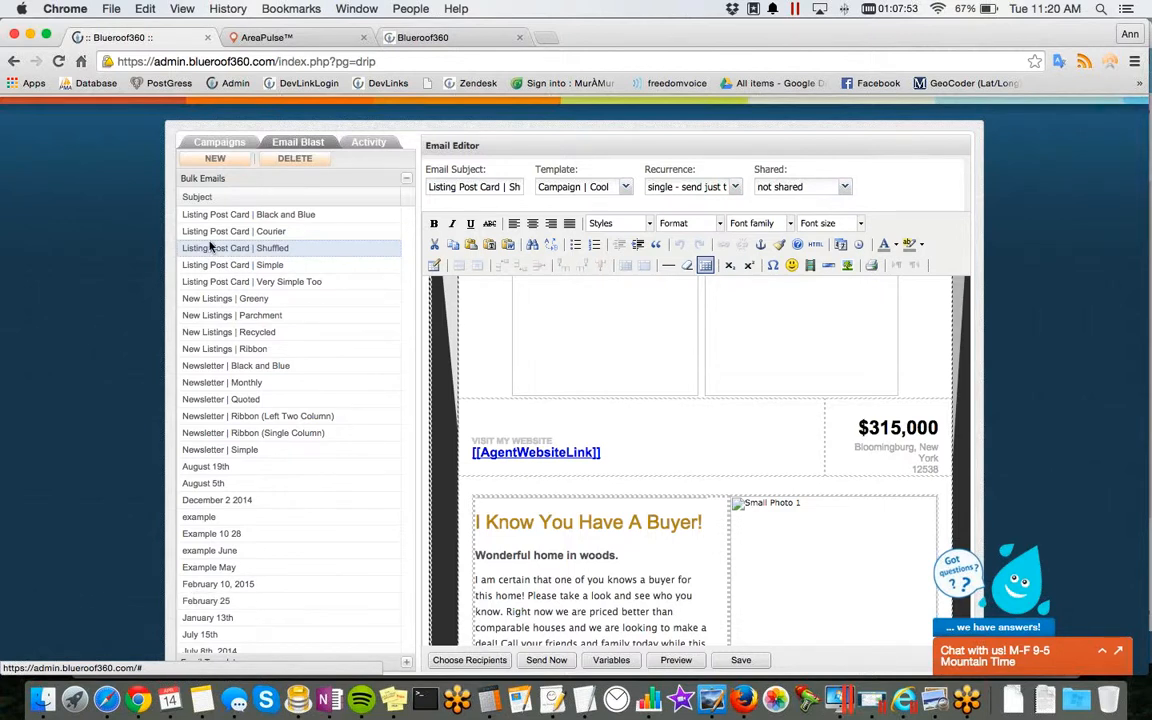
scroll(211, 248, up, 1)
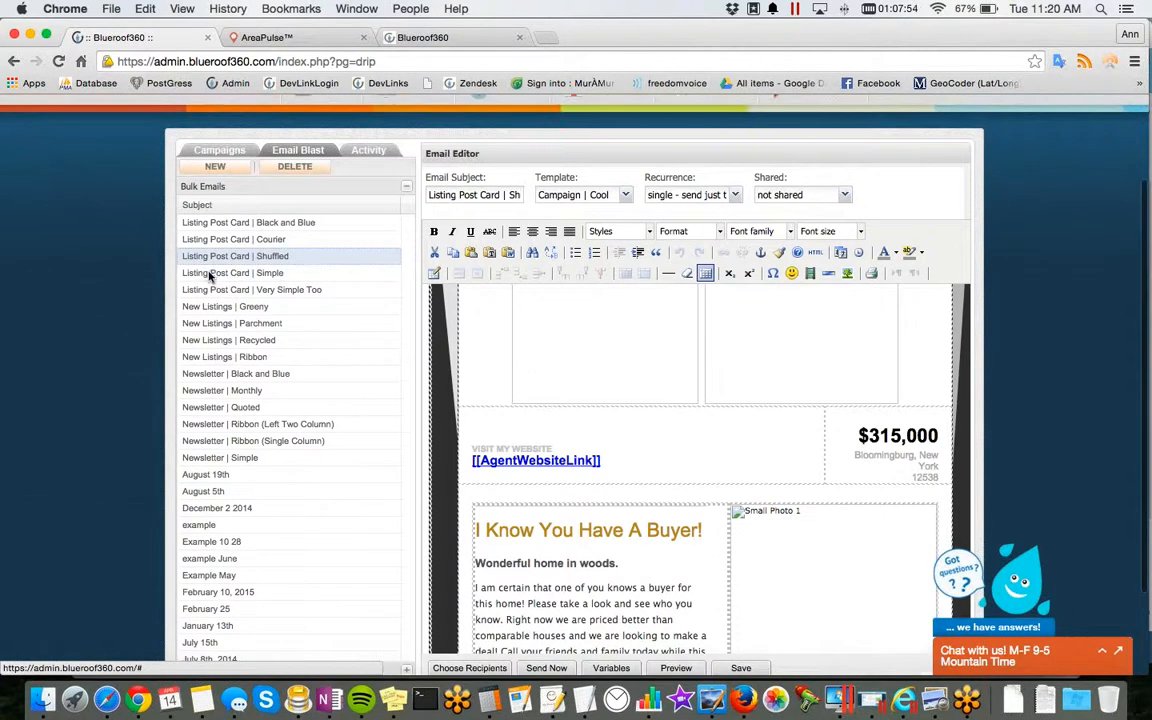
Step: Create a blast email with the Campaign | Clouds template and subject "April 14, 2015", and open it in the editor
click(220, 168)
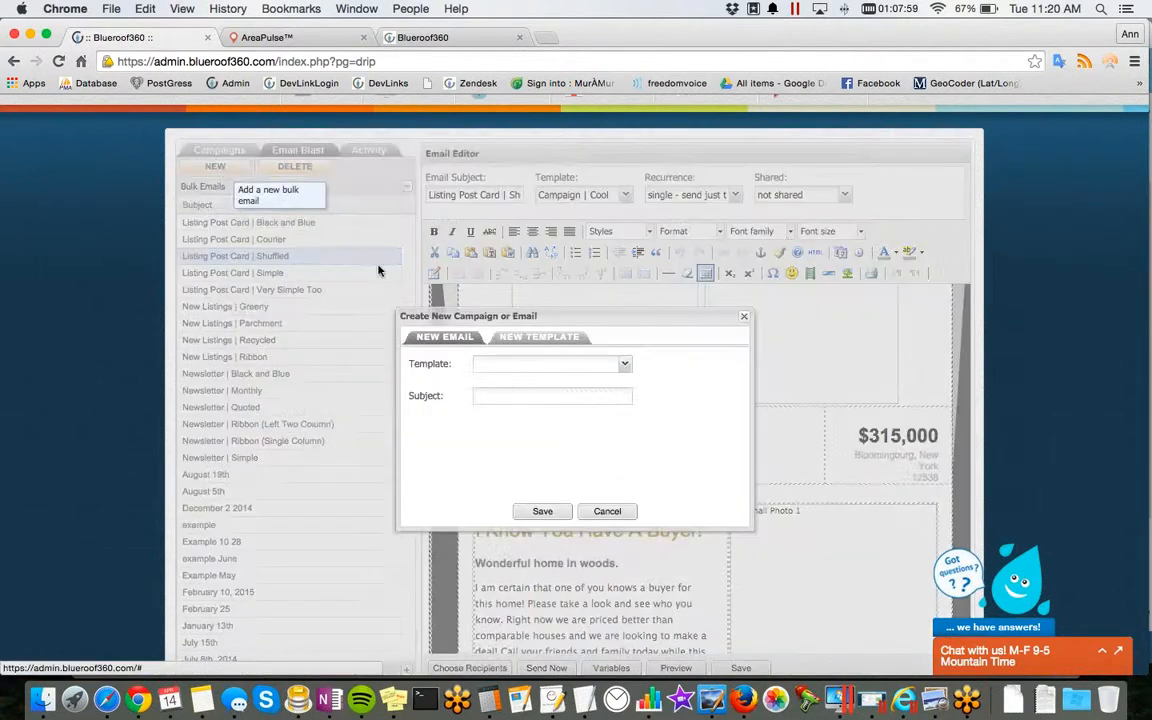
click(524, 366)
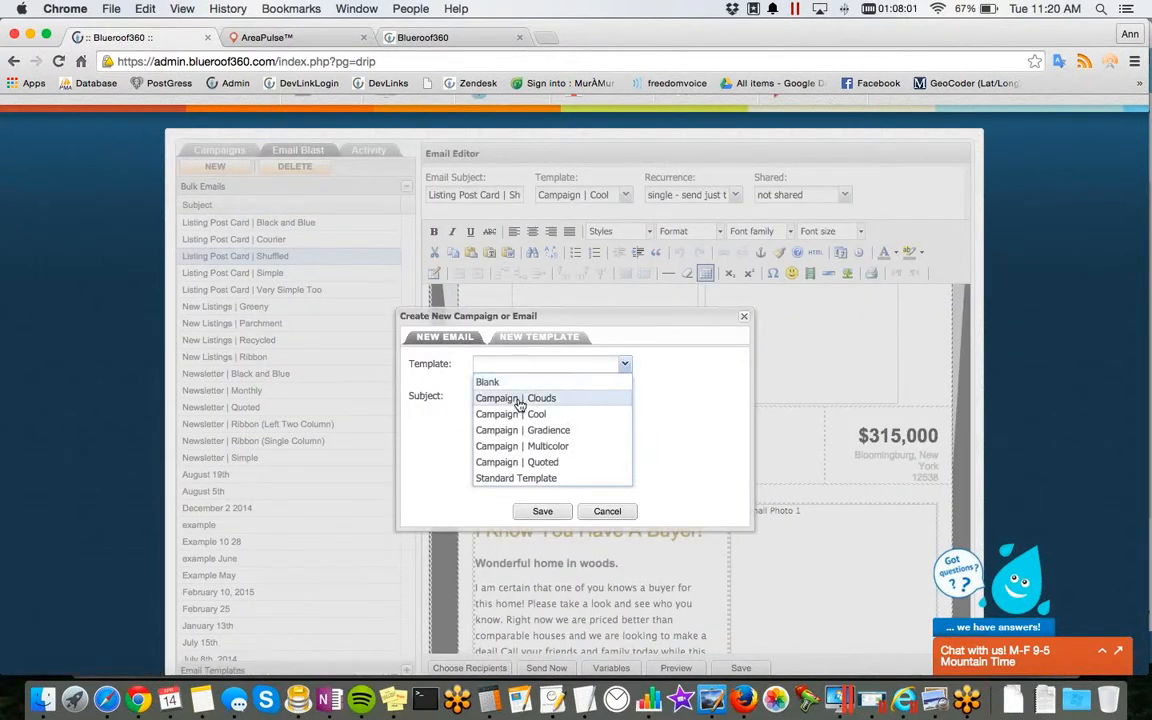
click(521, 398)
click(521, 396)
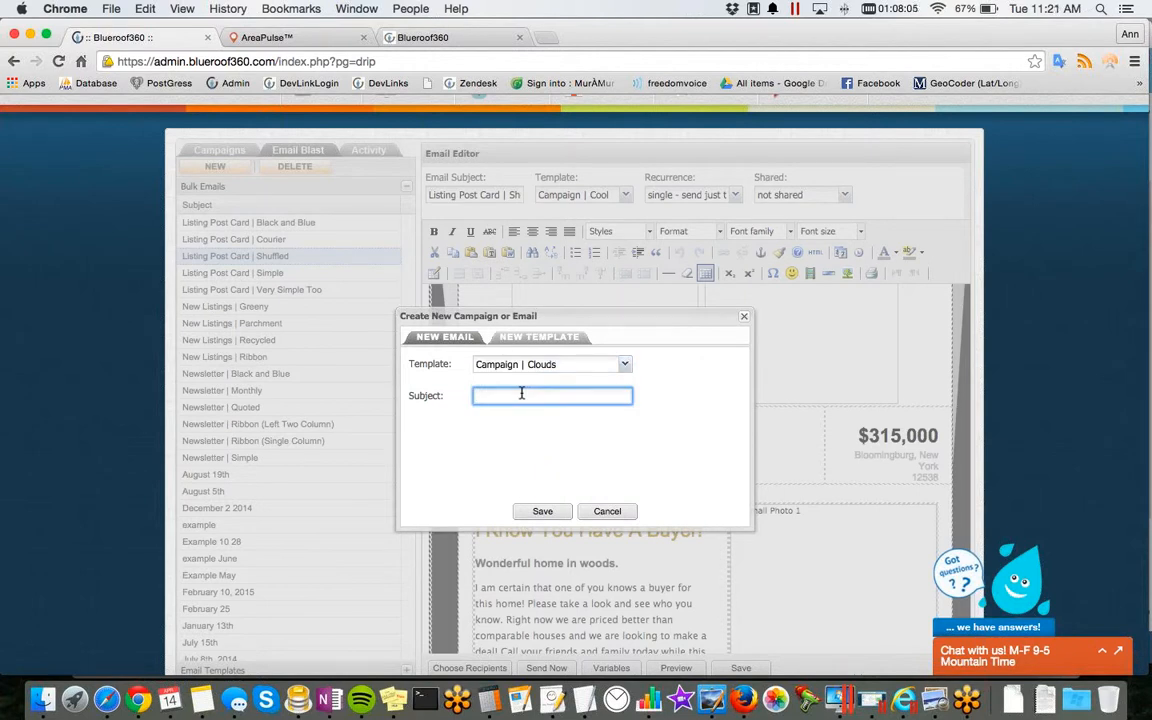
text(April 14, 2015)
click(546, 511)
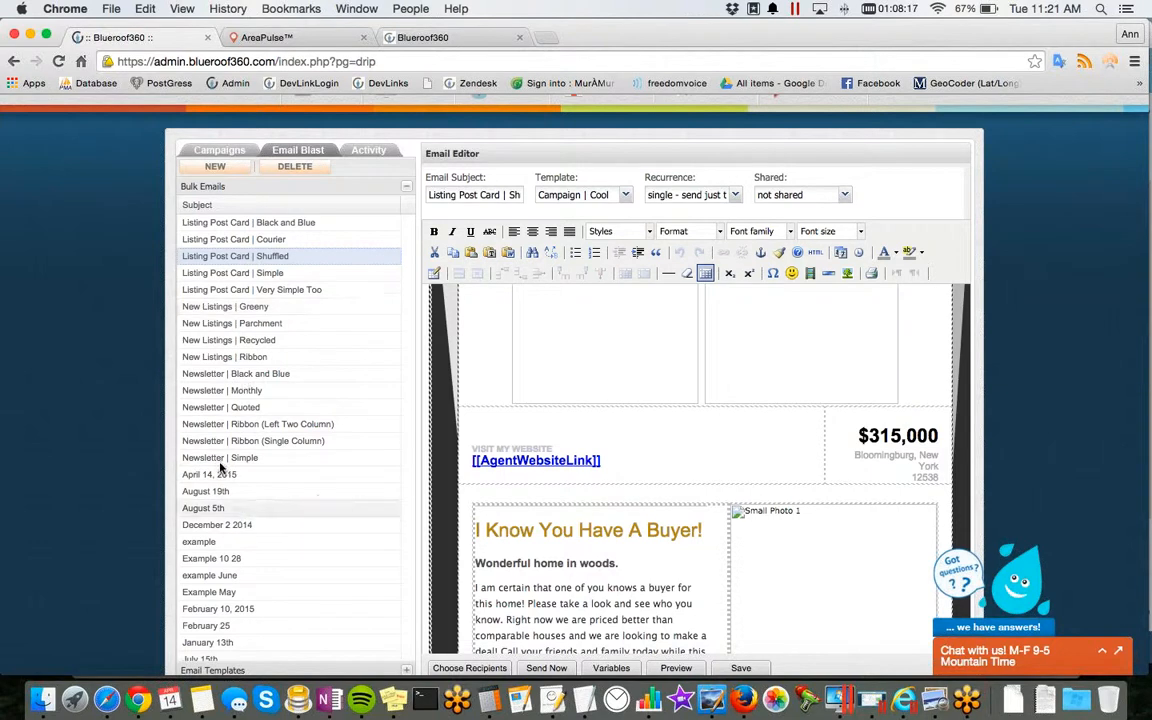
click(215, 477)
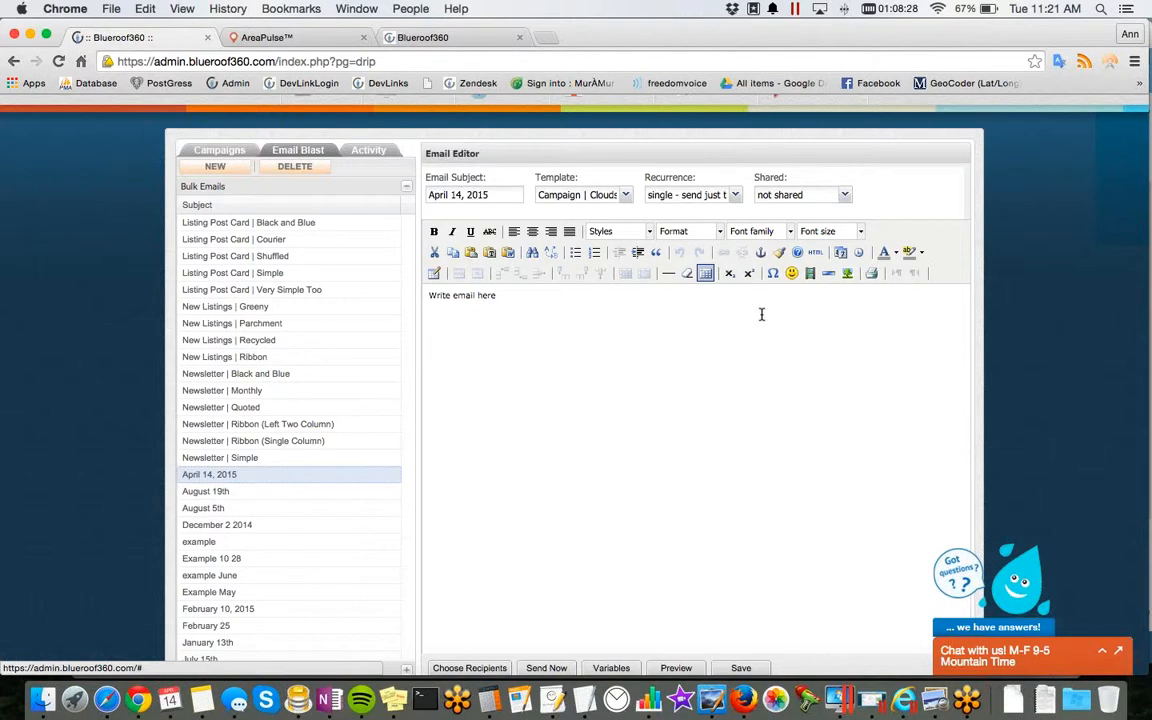
Step: Set the April 14, 2015 email to recur weekly on Monday and keep it not shared
click(687, 199)
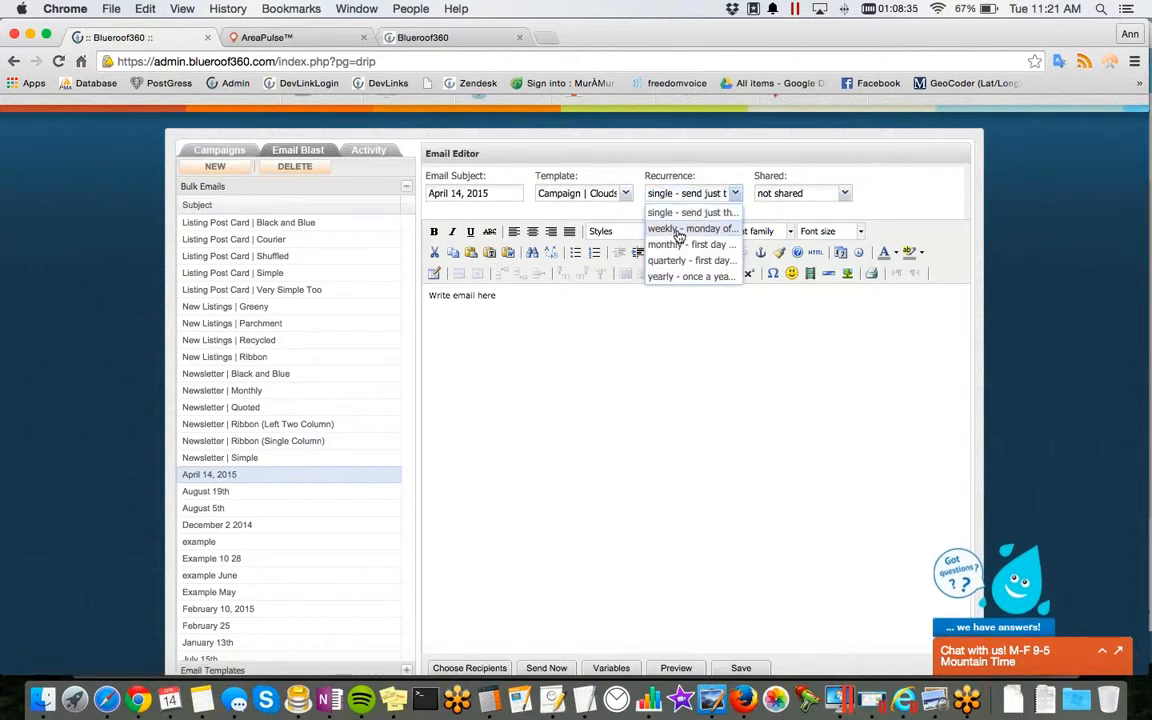
click(690, 228)
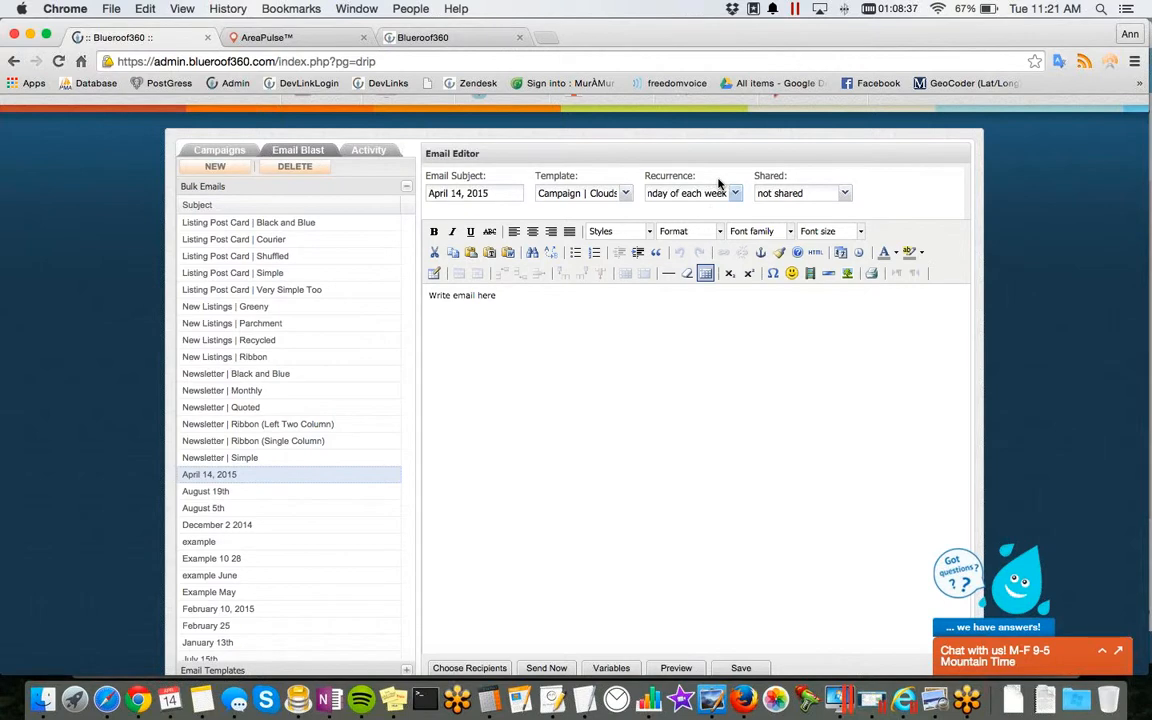
click(798, 198)
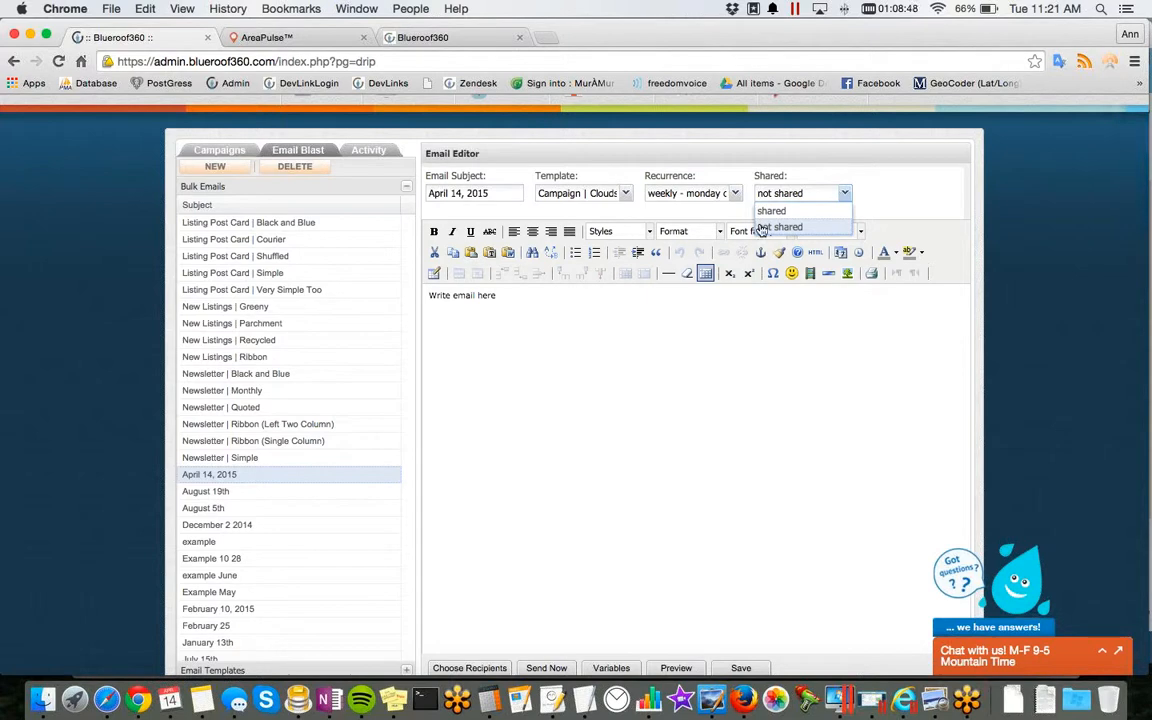
click(760, 226)
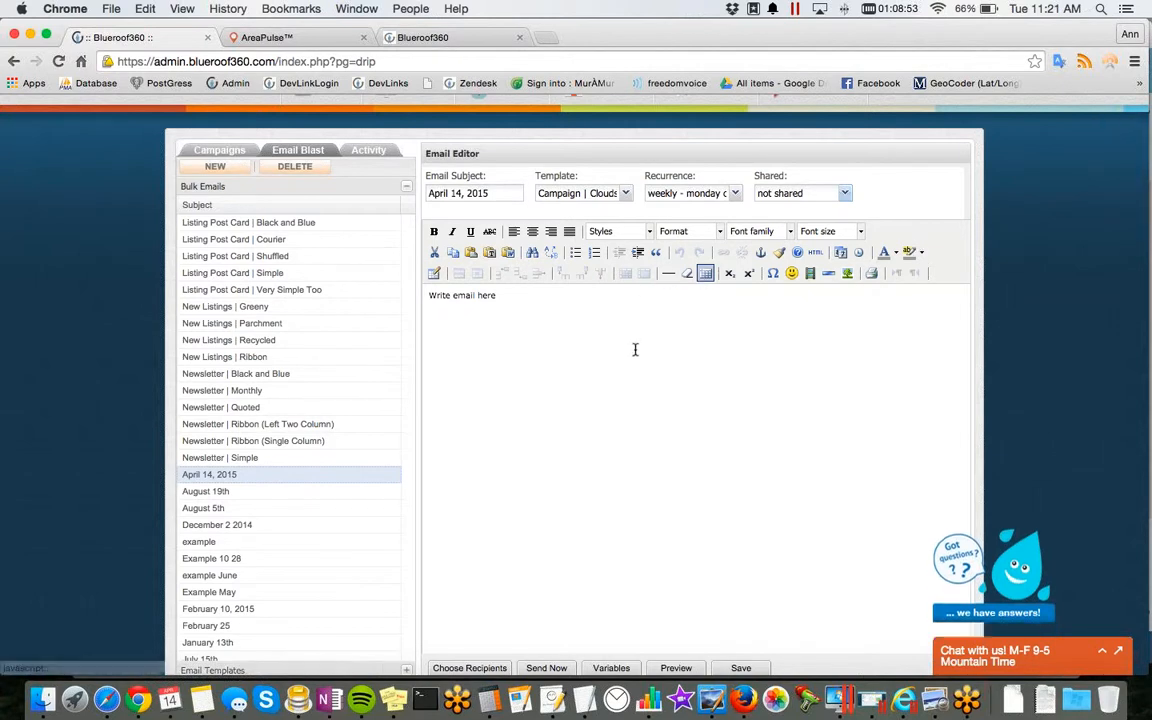
Step: Replace the placeholder body text with "Text Goes Here" and look at the plain-text paste window without inserting anything
drag(496, 296, 418, 289)
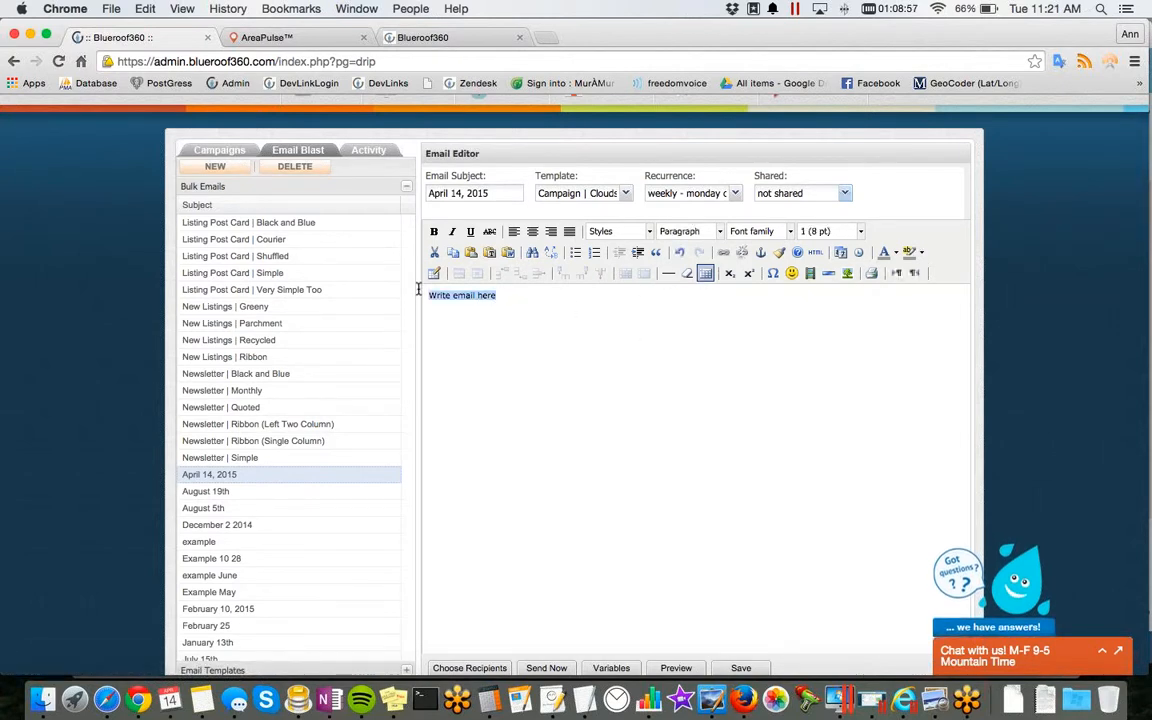
text(1)
text(ext Goes Her)
text(e)
click(490, 252)
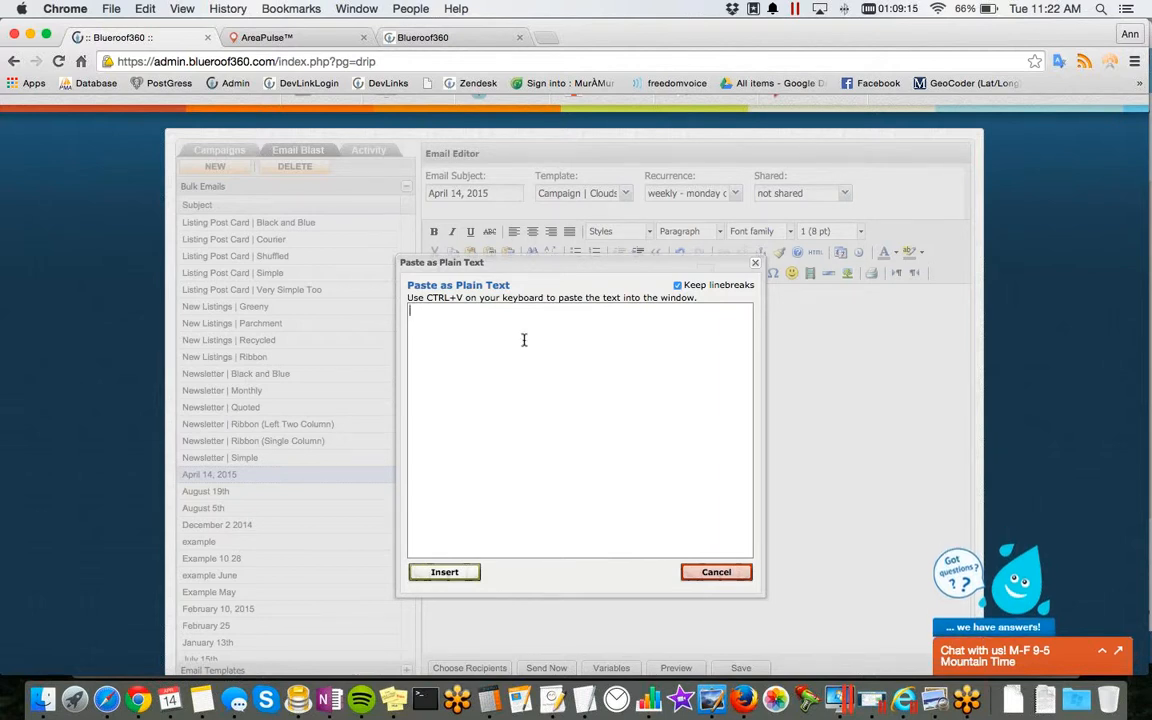
click(688, 573)
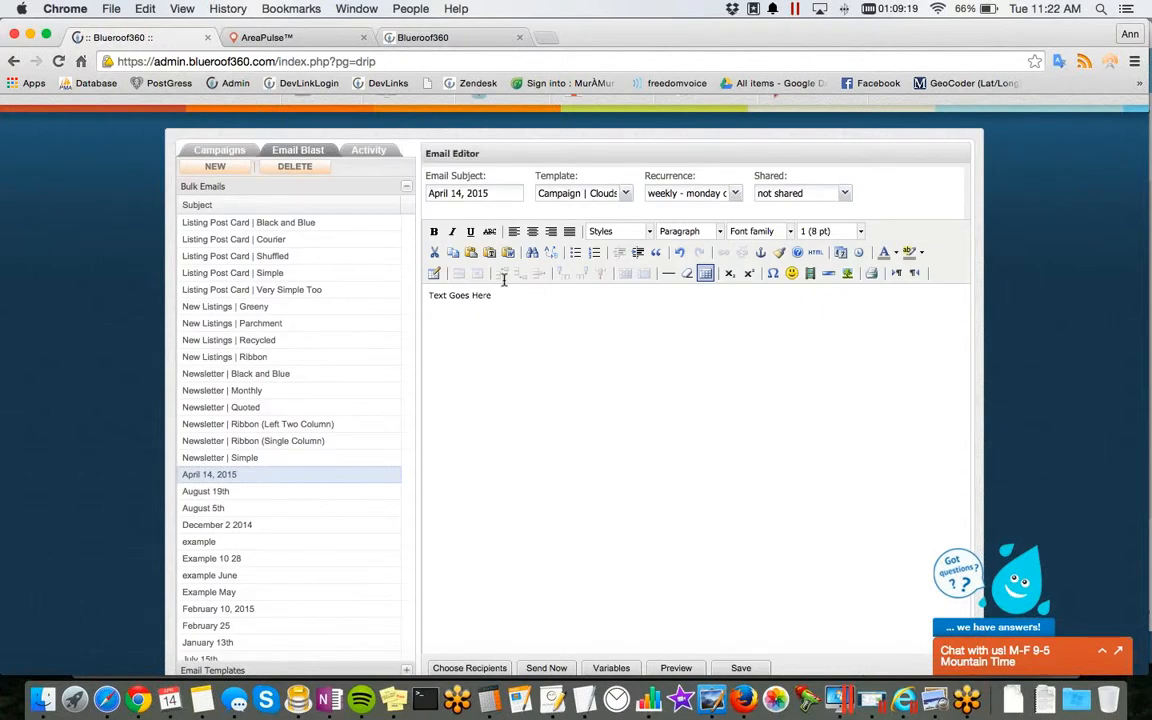
Step: Insert the Contact First Name variable after the email's body text
scroll(544, 403, down, 2)
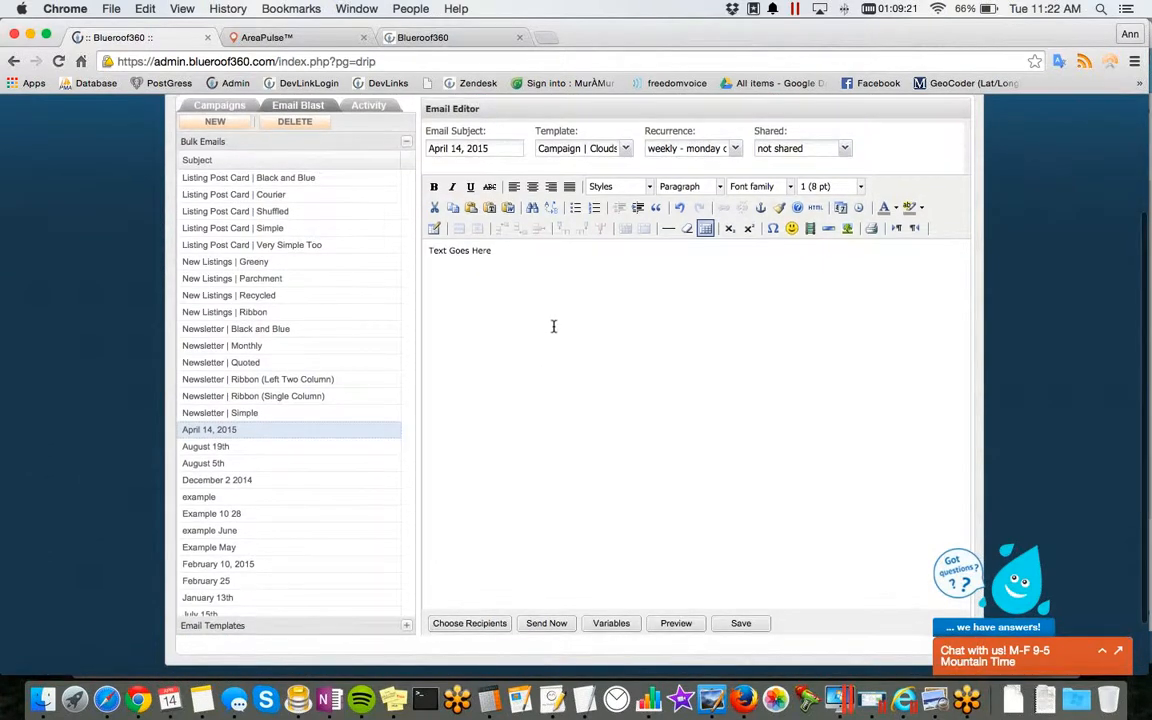
click(611, 623)
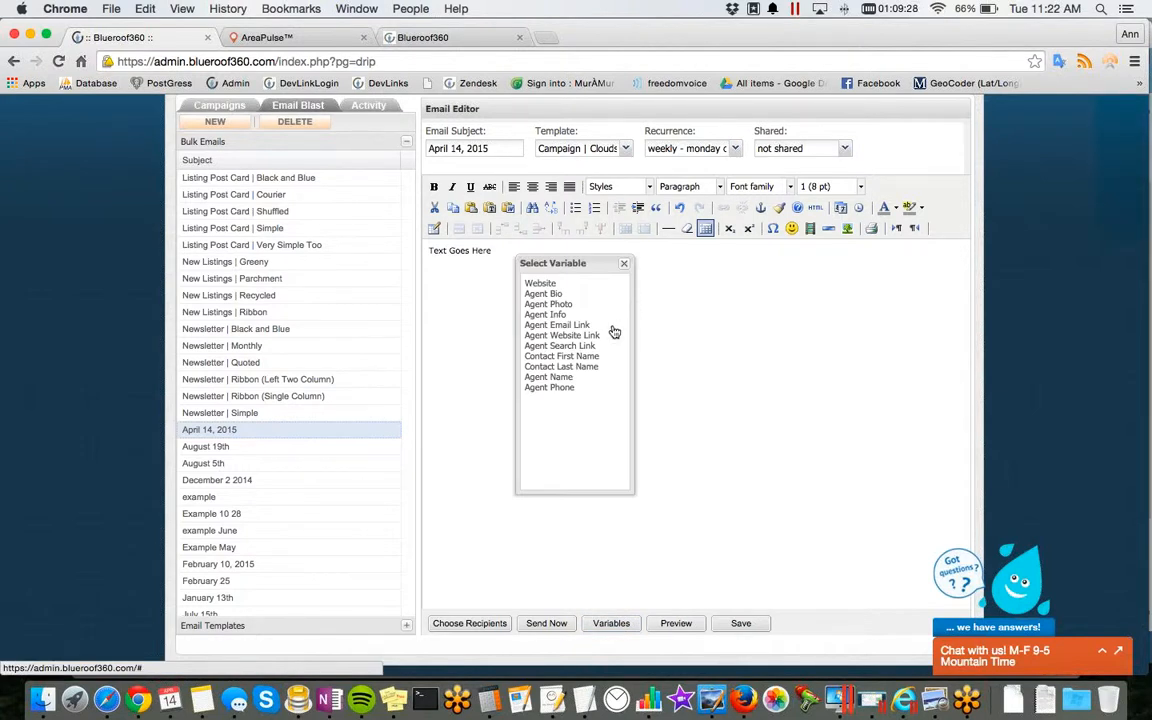
click(561, 356)
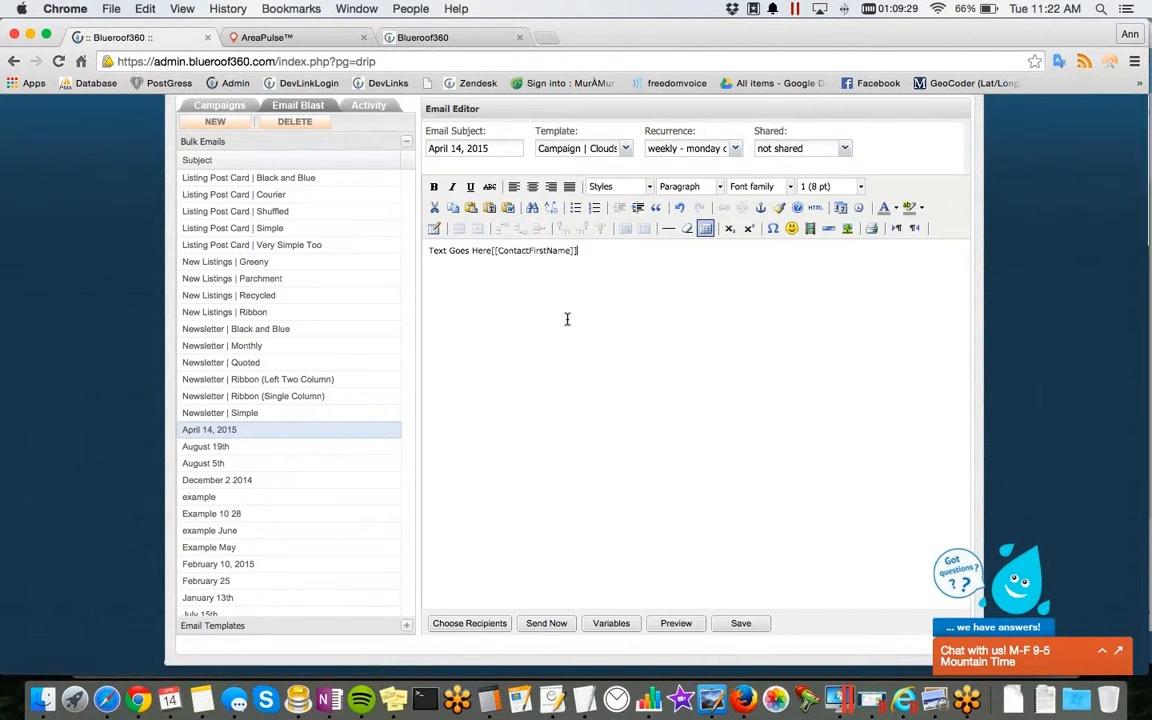
Step: Turn the body text into a greeting by replacing "Text Goes Here" with "Dear " and adding a comma after the contact first name variable
drag(491, 251, 422, 249)
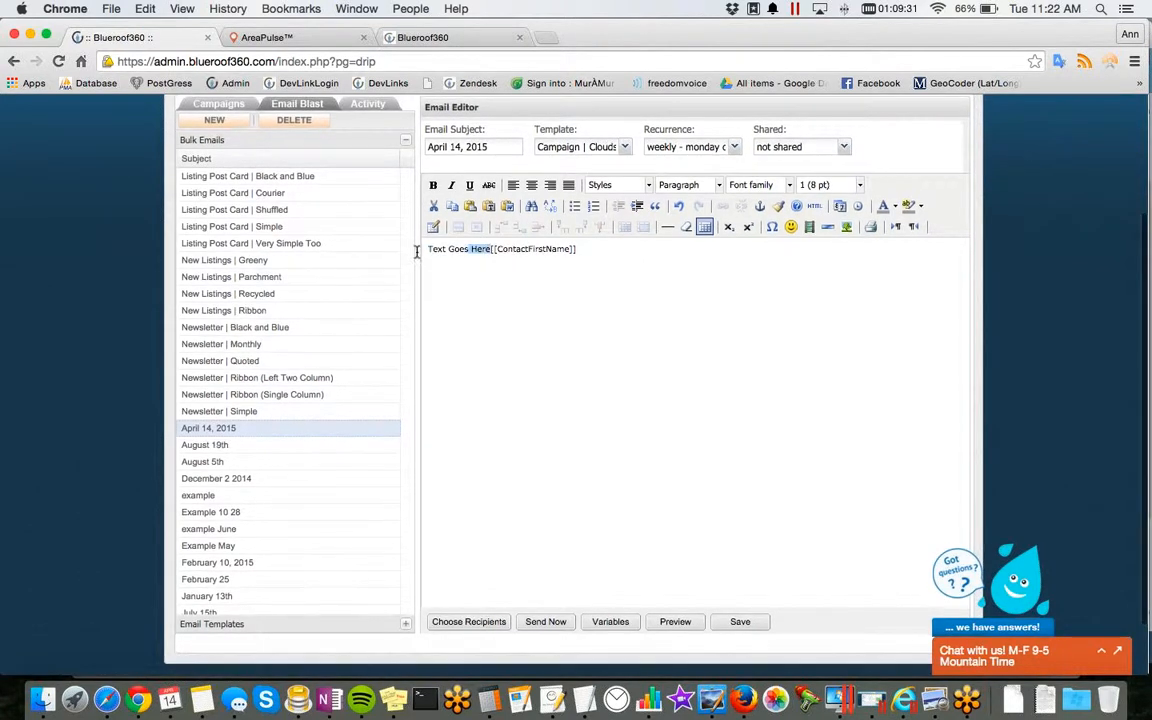
text(Dear )
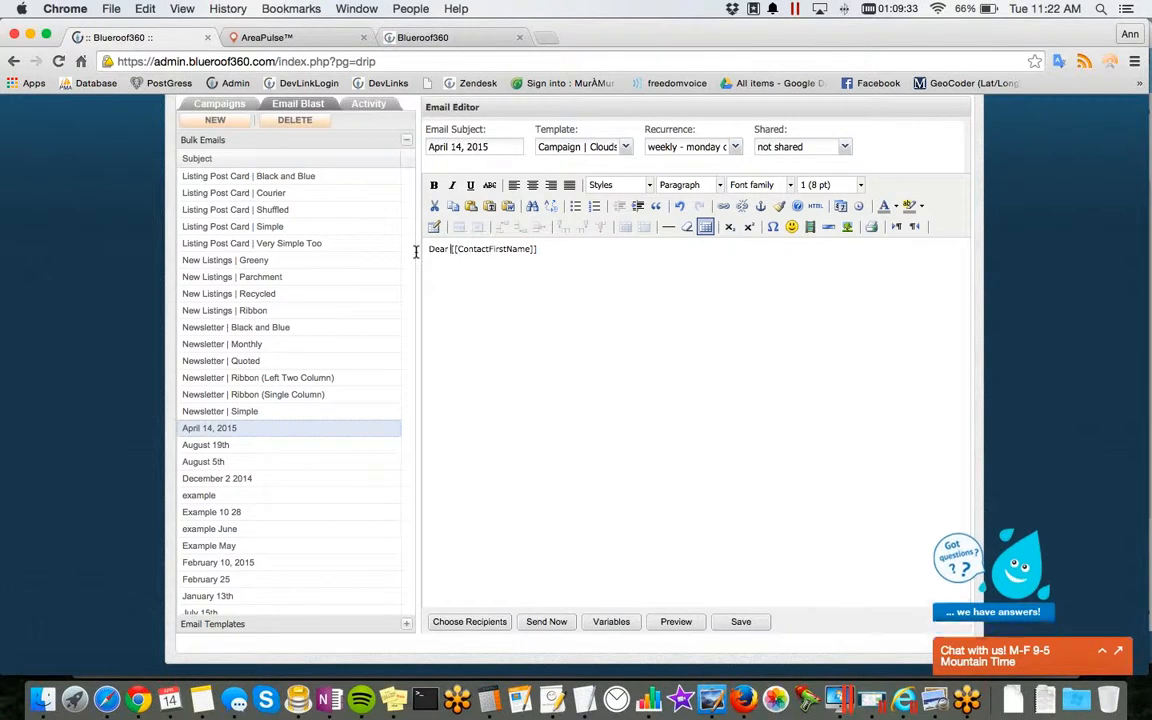
text(,)
Step: Insert the Agent Bio variable after the greeting and move it down two paragraphs, leaving an empty line between them
click(606, 620)
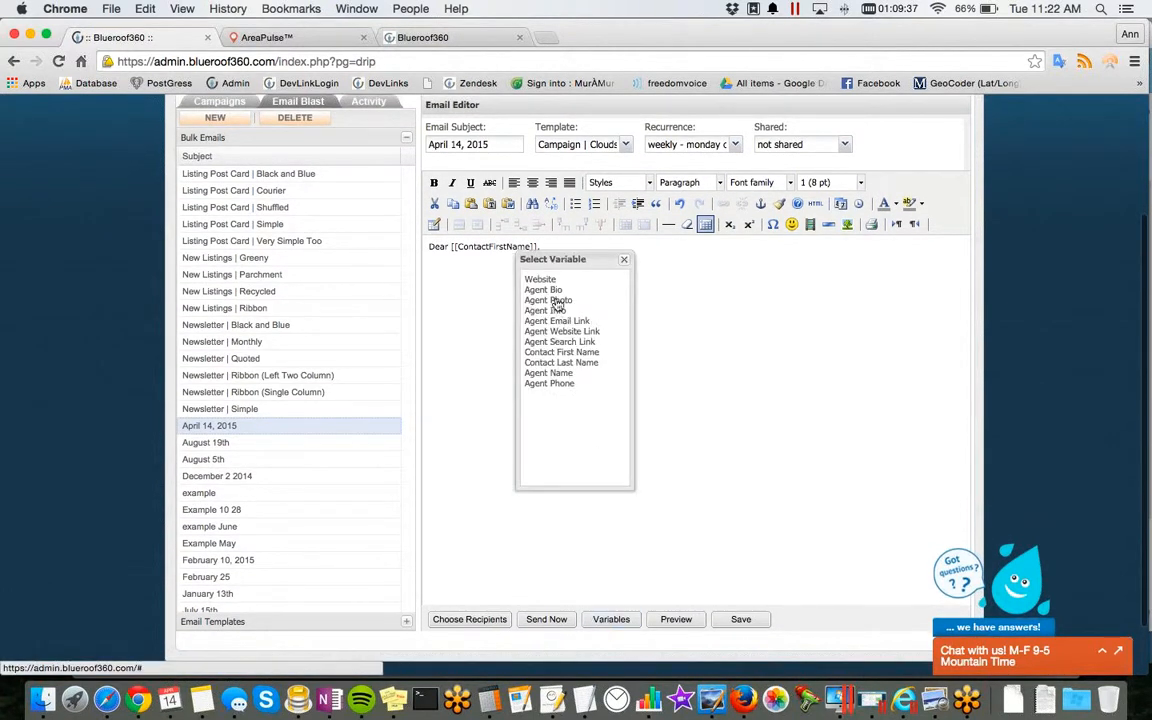
click(535, 290)
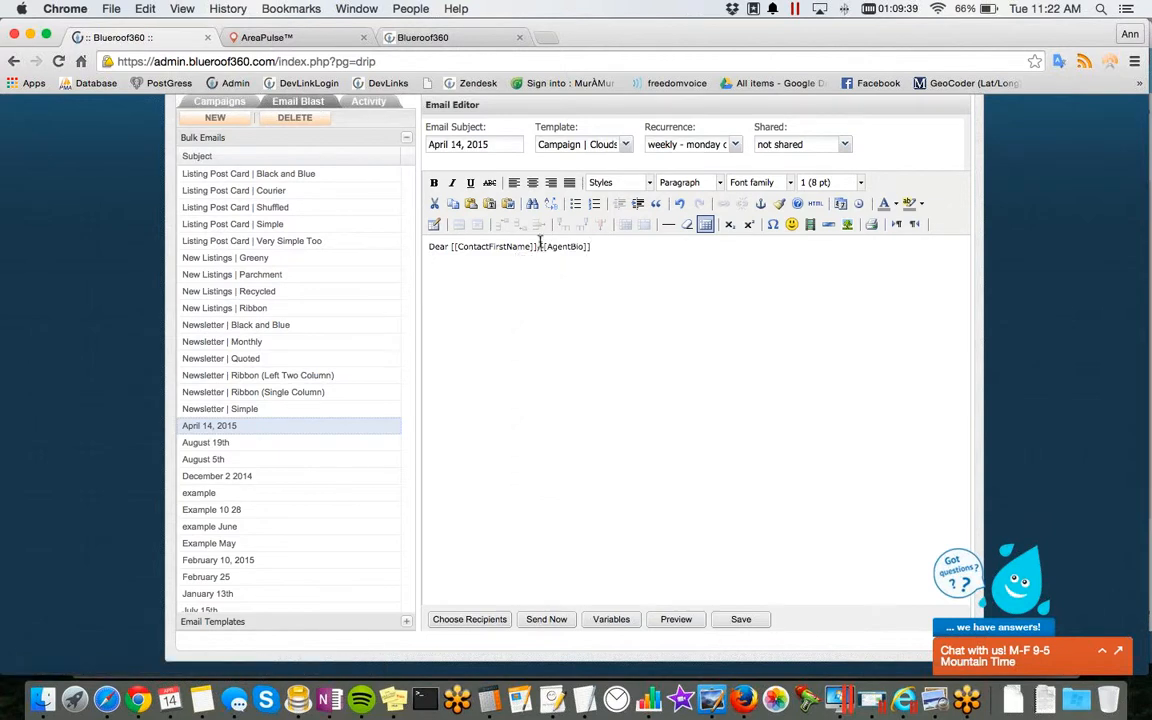
key(Return)
key(Return)
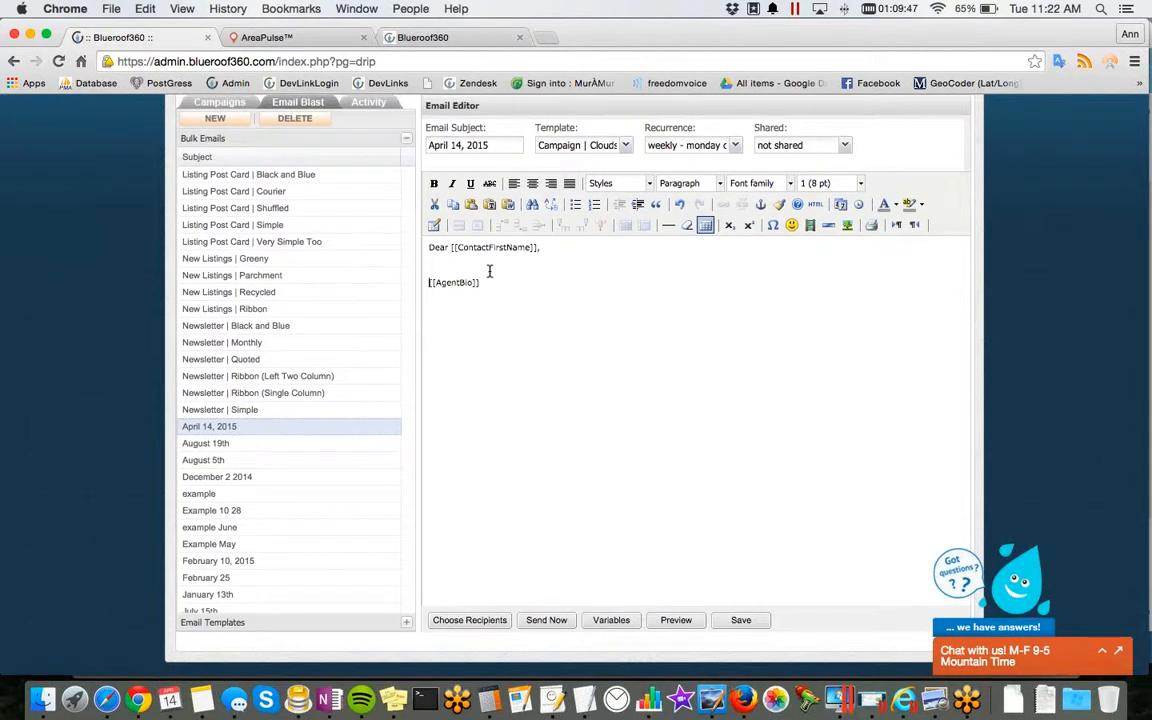
Step: Insert the agent4.jpg portrait from the user image library between the greeting and the agent bio variable
scroll(487, 272, up, 1)
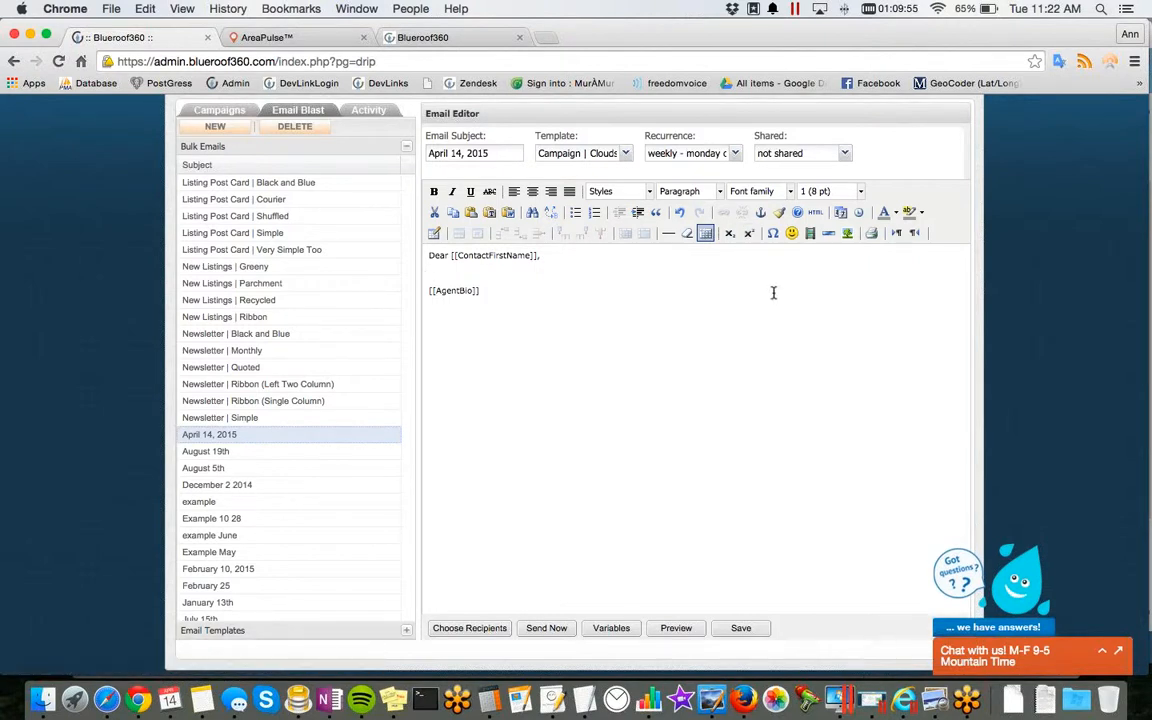
click(849, 237)
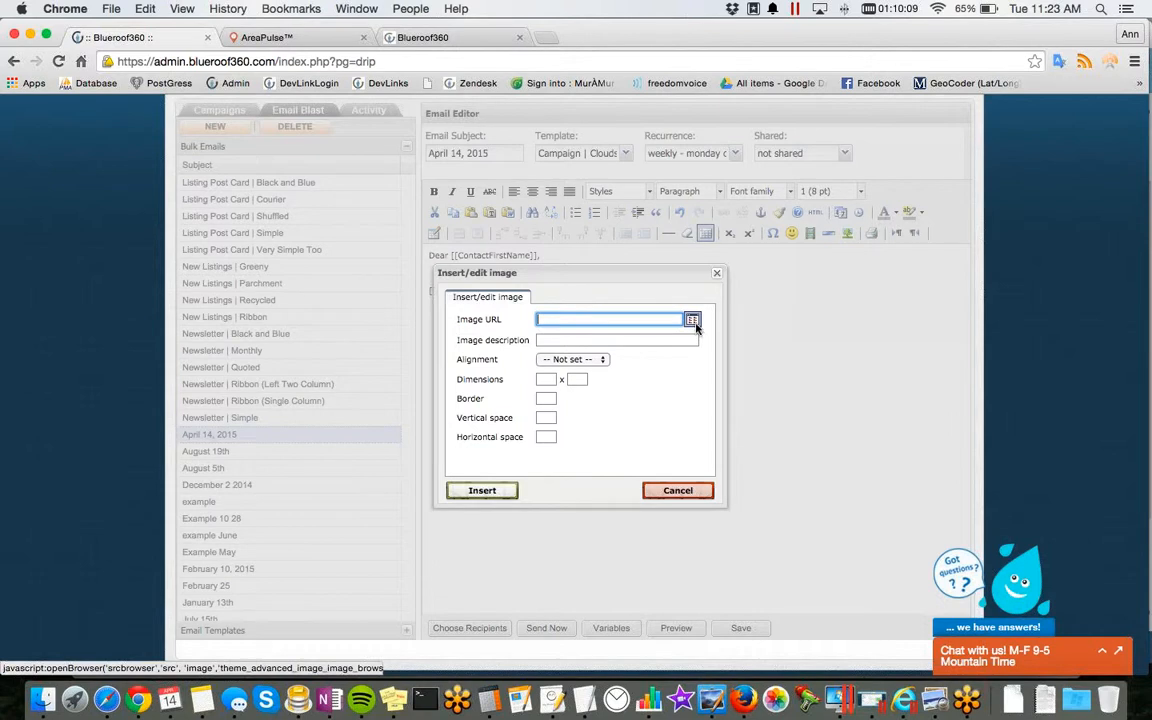
click(693, 320)
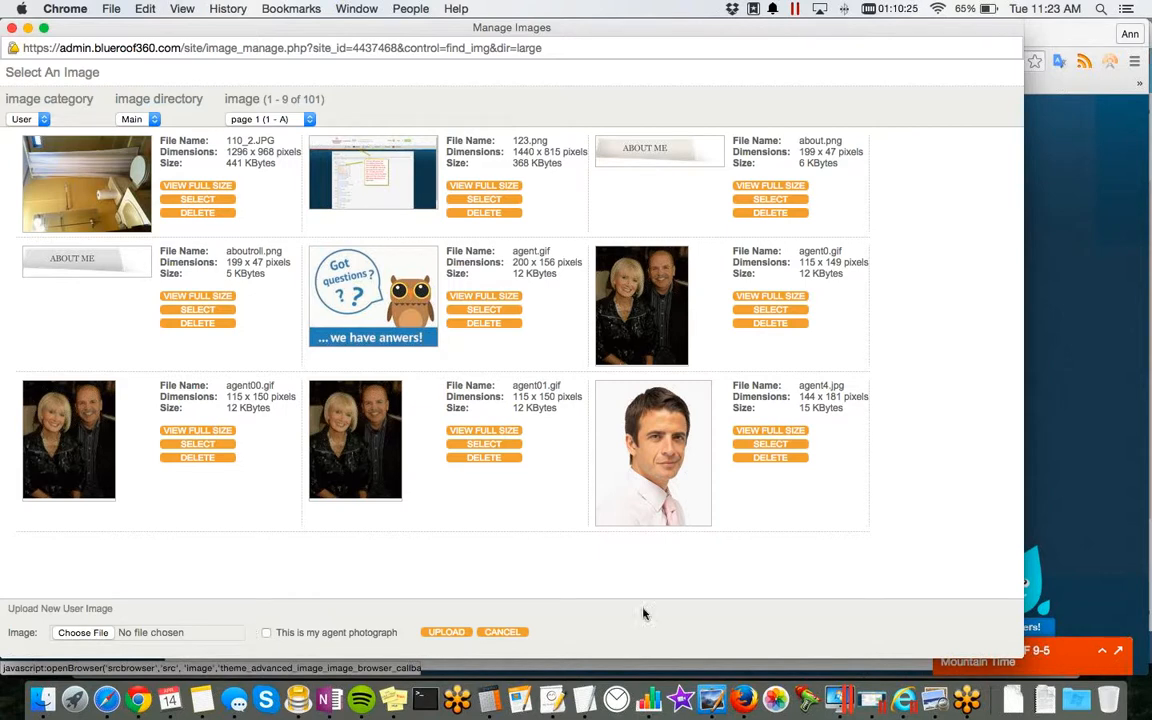
click(789, 446)
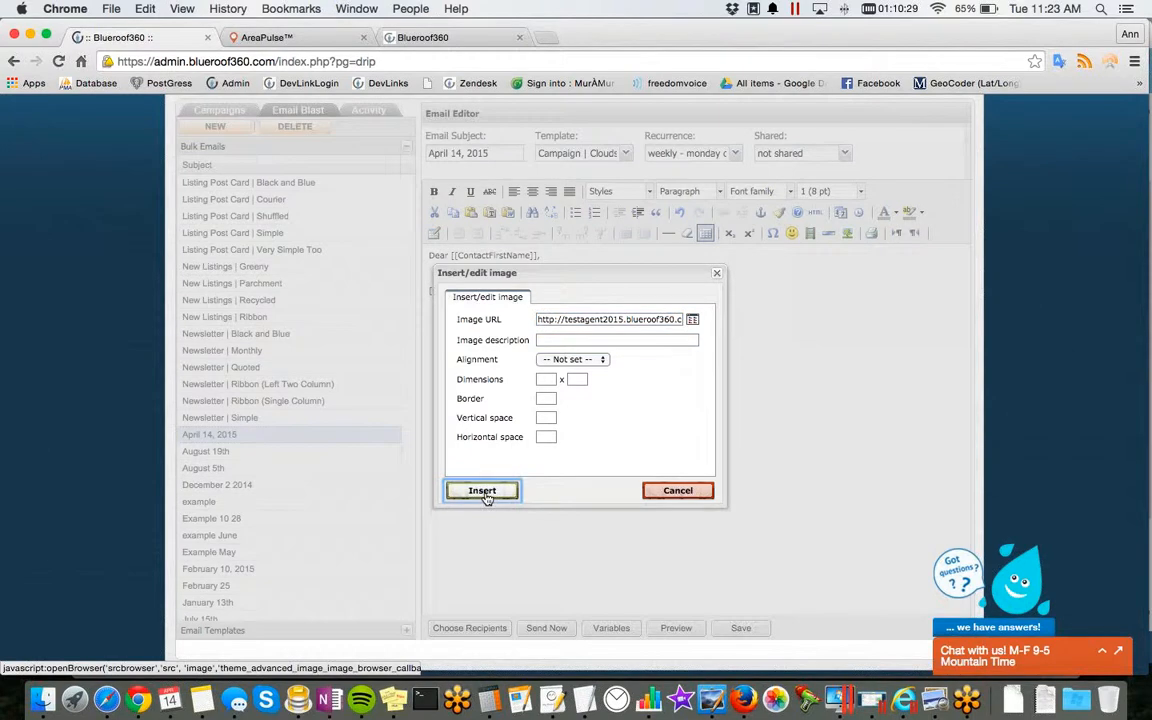
click(482, 491)
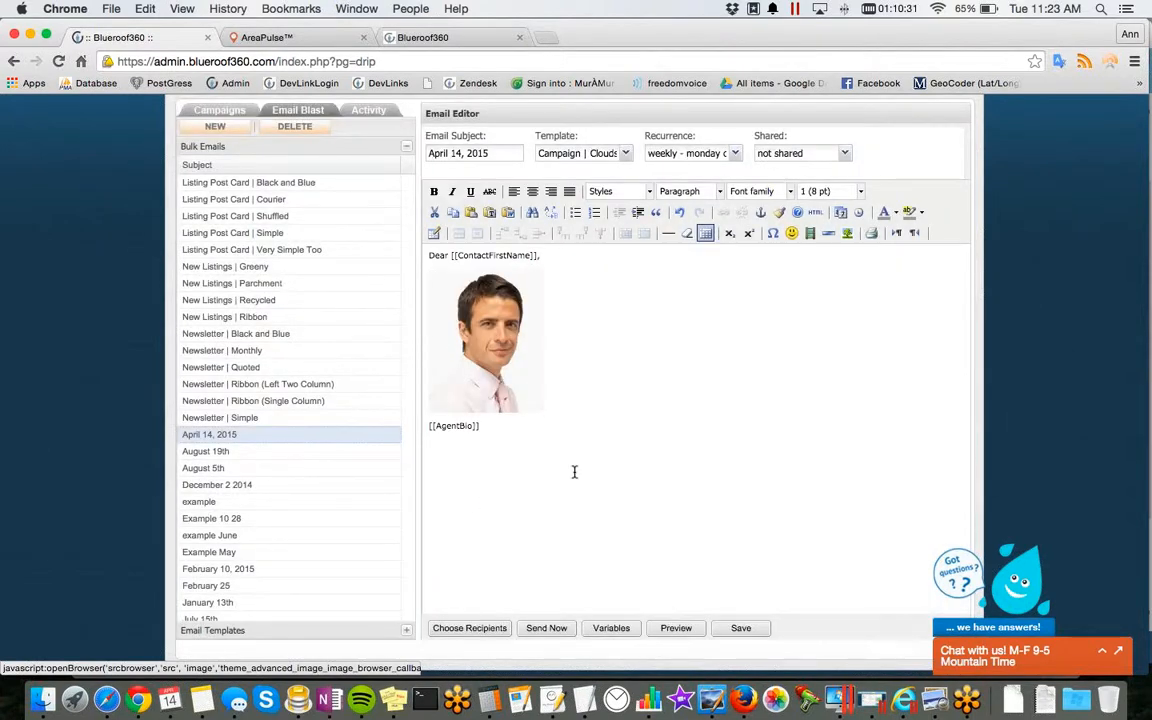
Step: Save the April 14, 2015 blast email with its greeting, portrait and bio variable
scroll(784, 424, down, 1)
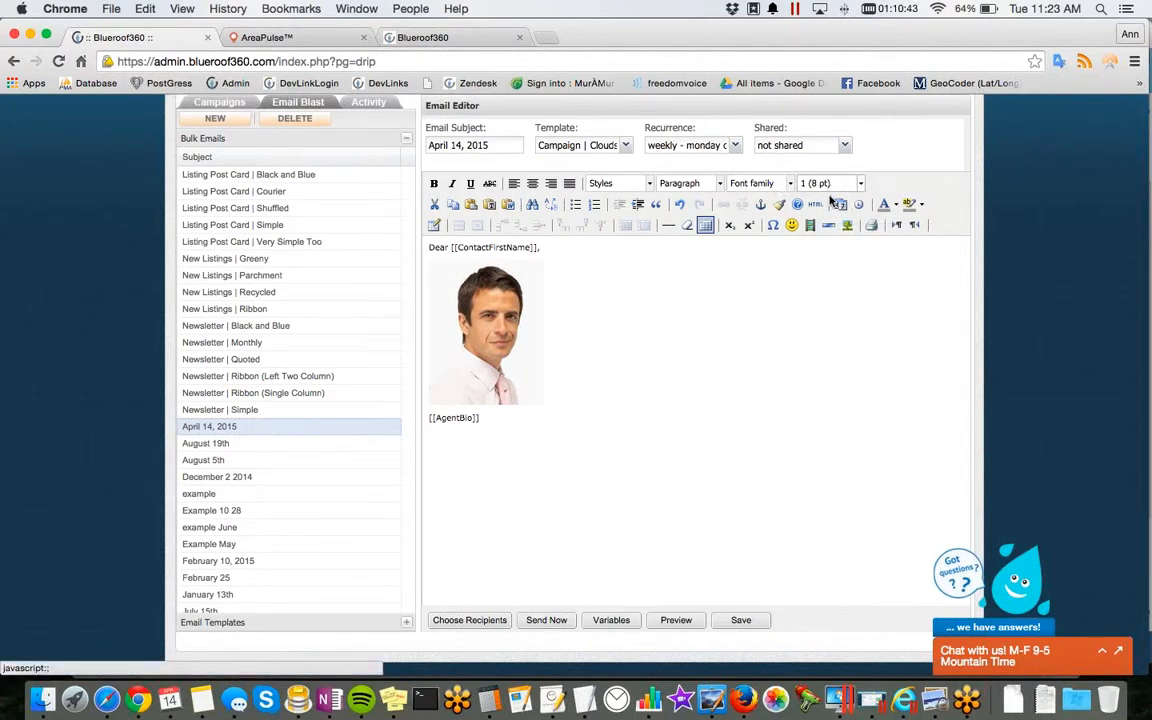
scroll(725, 356, down, 1)
scroll(725, 356, down, 3)
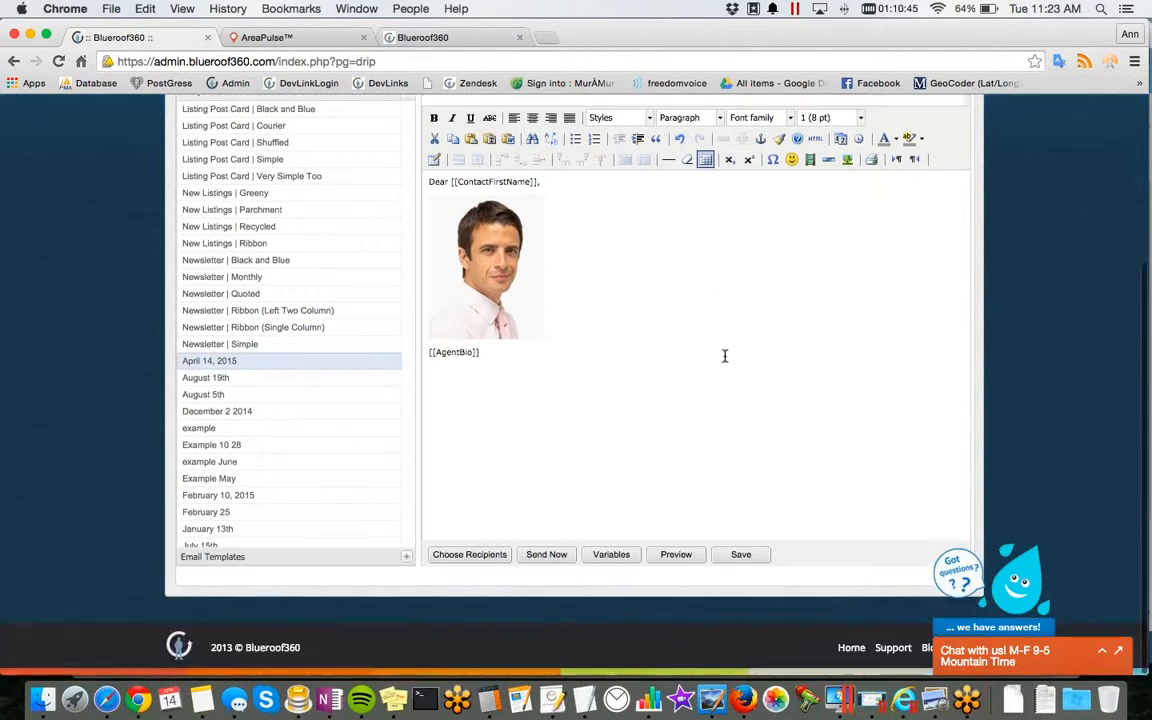
click(746, 558)
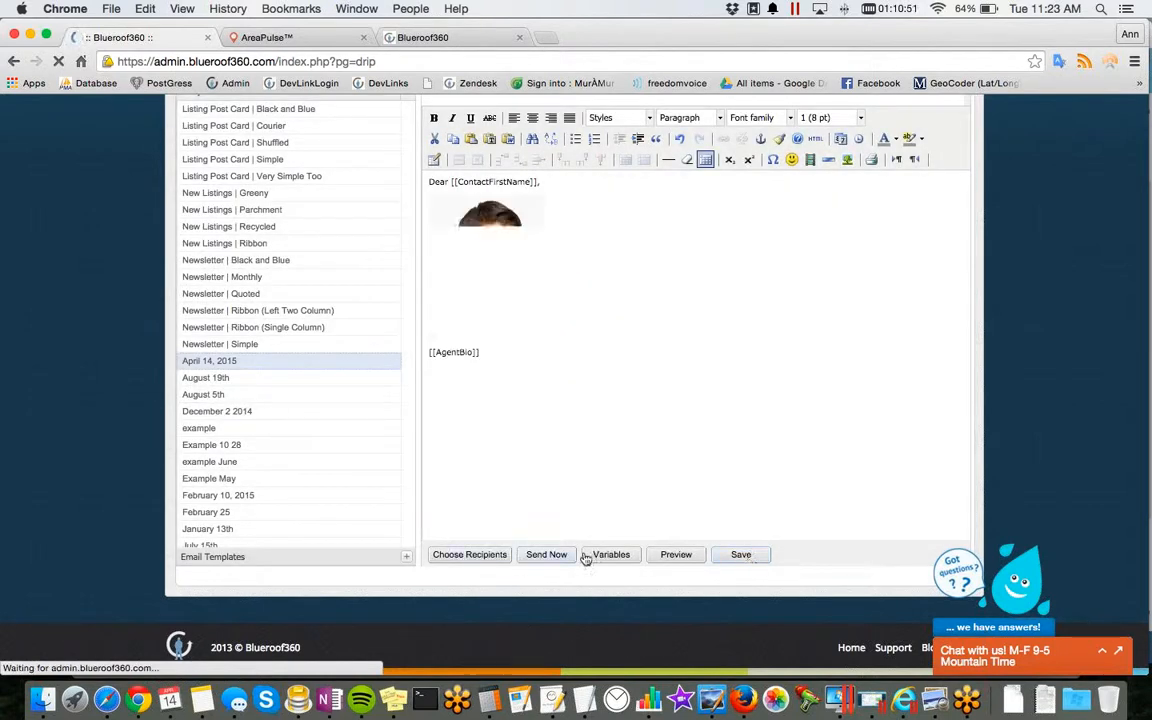
Step: Preview the saved email in its Clouds template down to the footer, and close the preview
click(676, 554)
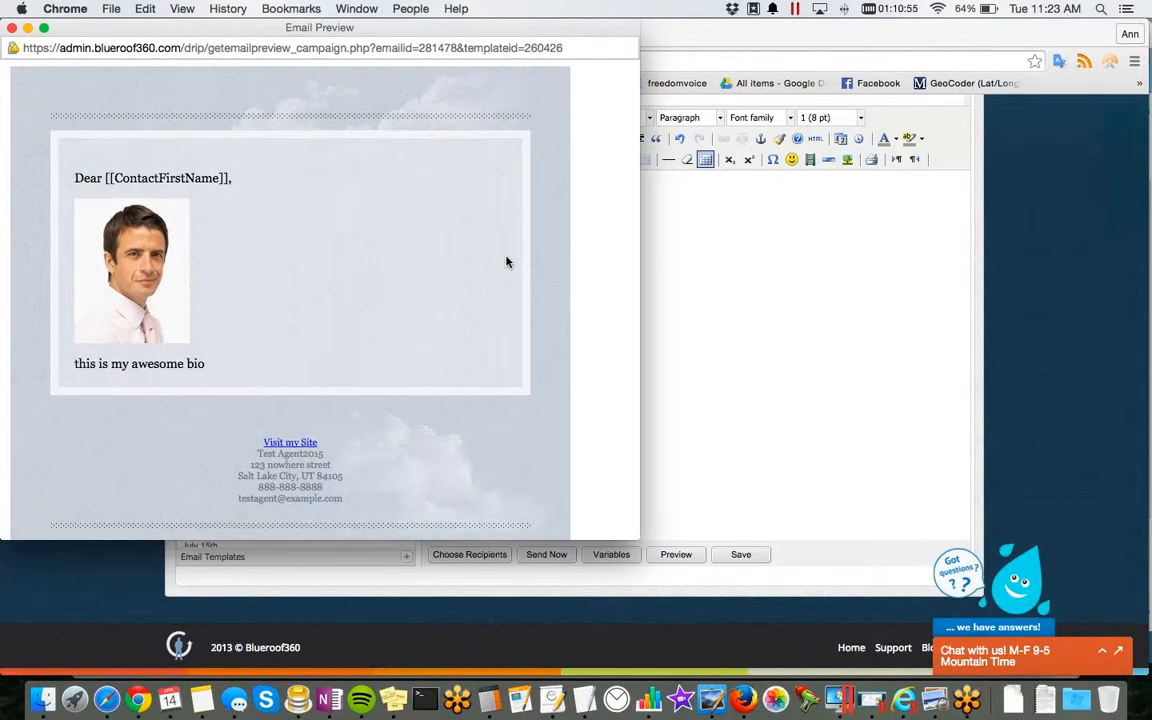
scroll(506, 262, down, 1)
scroll(506, 262, up, 1)
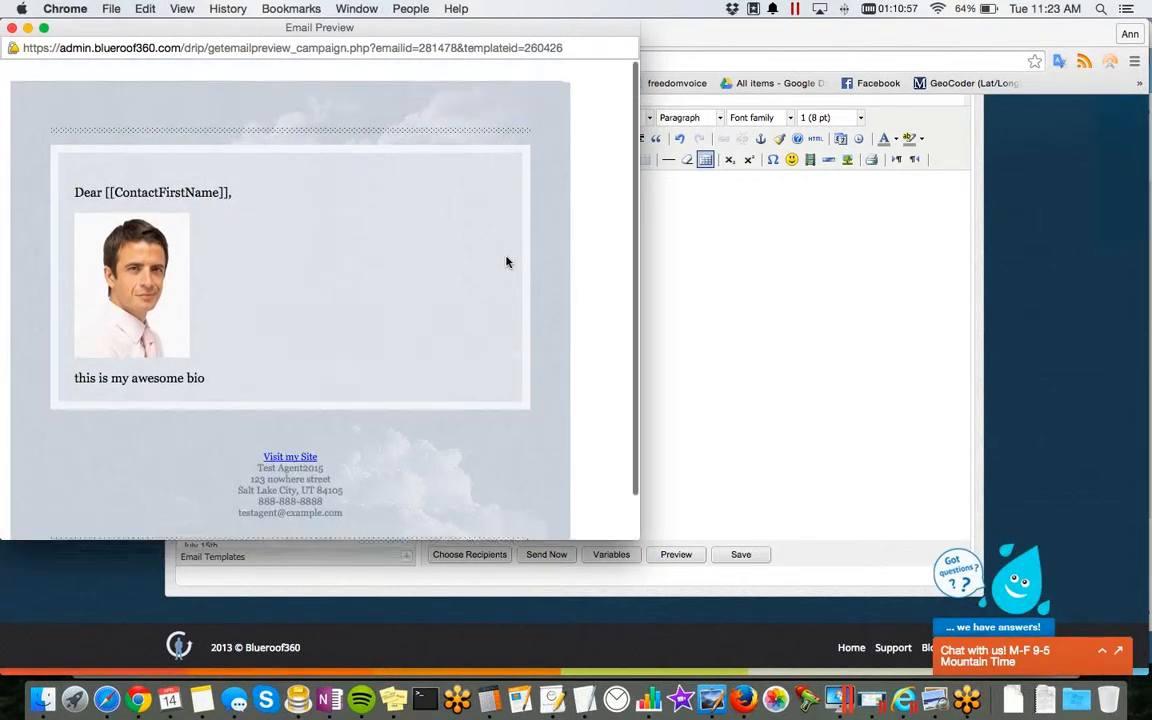
click(11, 29)
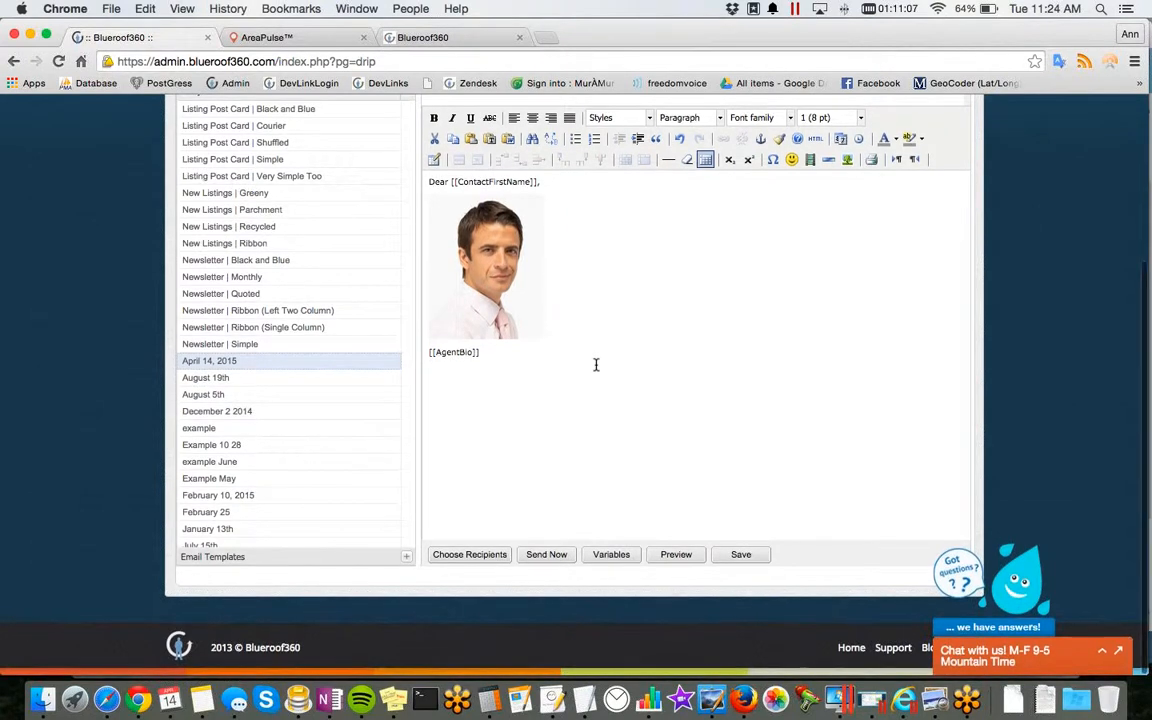
Step: Open the email's recipient selection and add the contact types Assistant (Affiliates) and Client Active (Buyer)
click(501, 556)
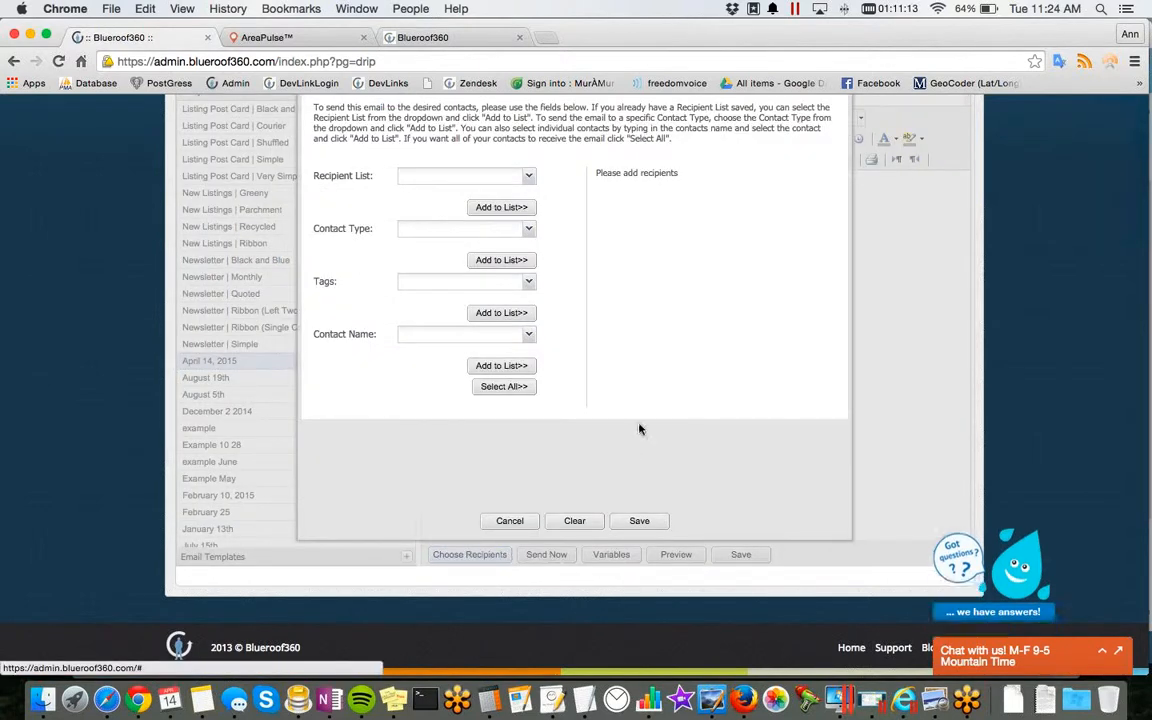
click(496, 231)
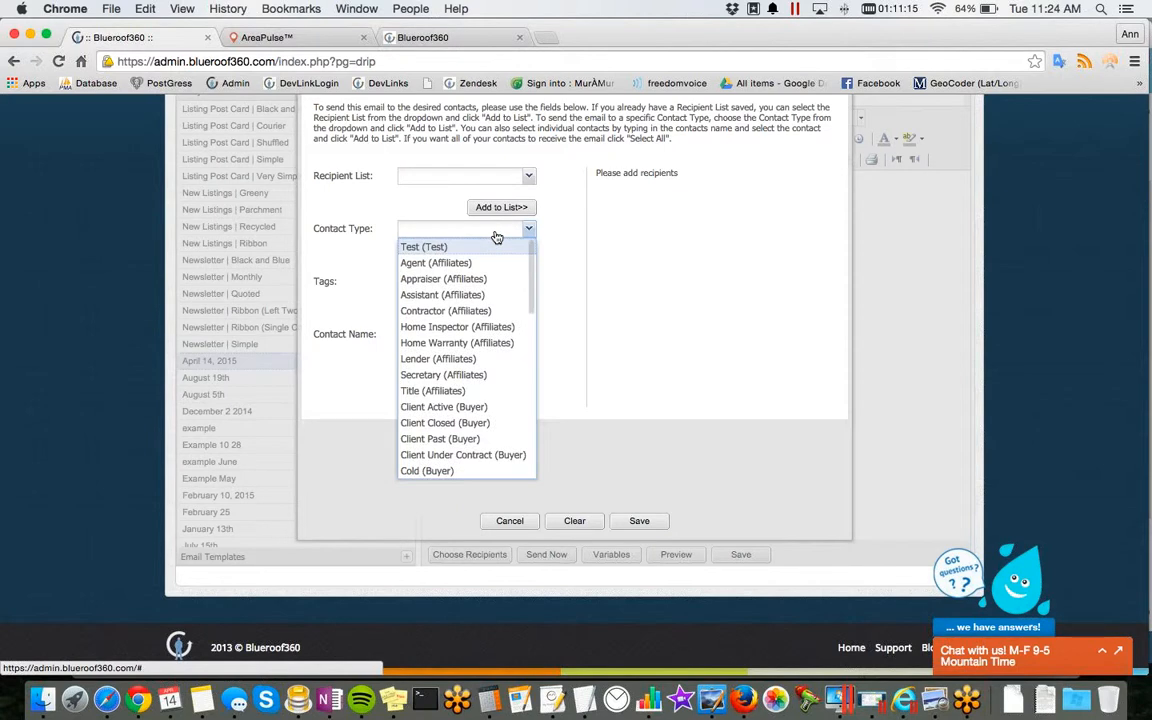
click(471, 299)
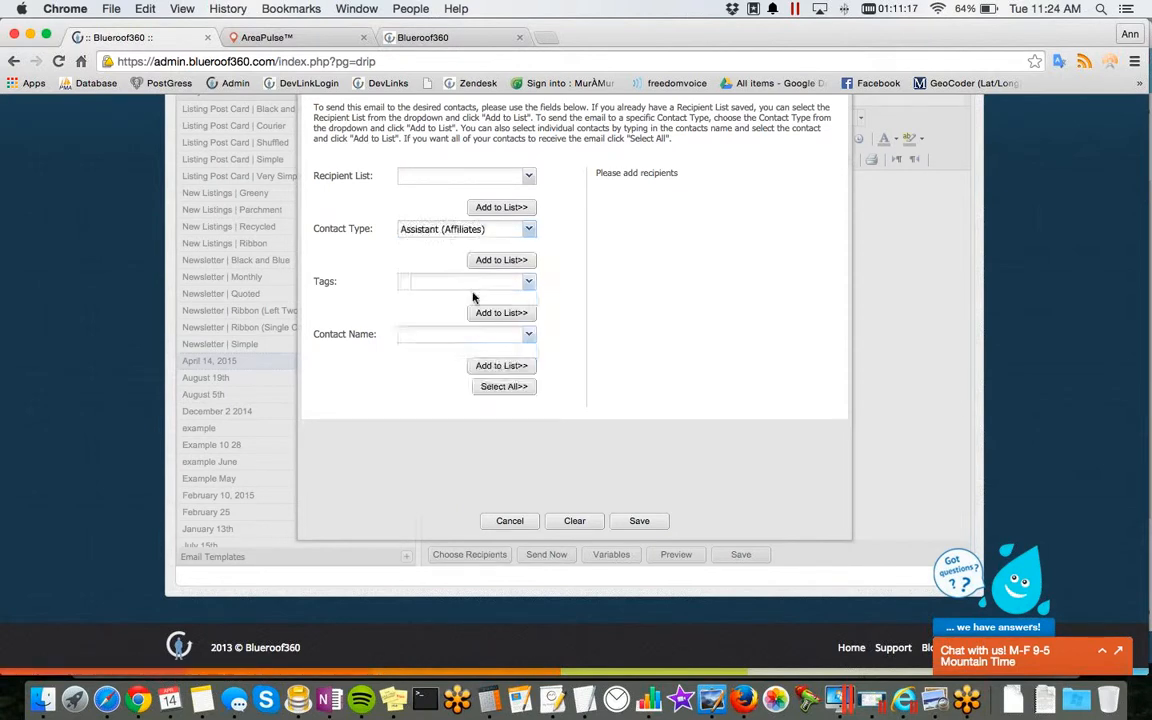
click(501, 260)
click(480, 229)
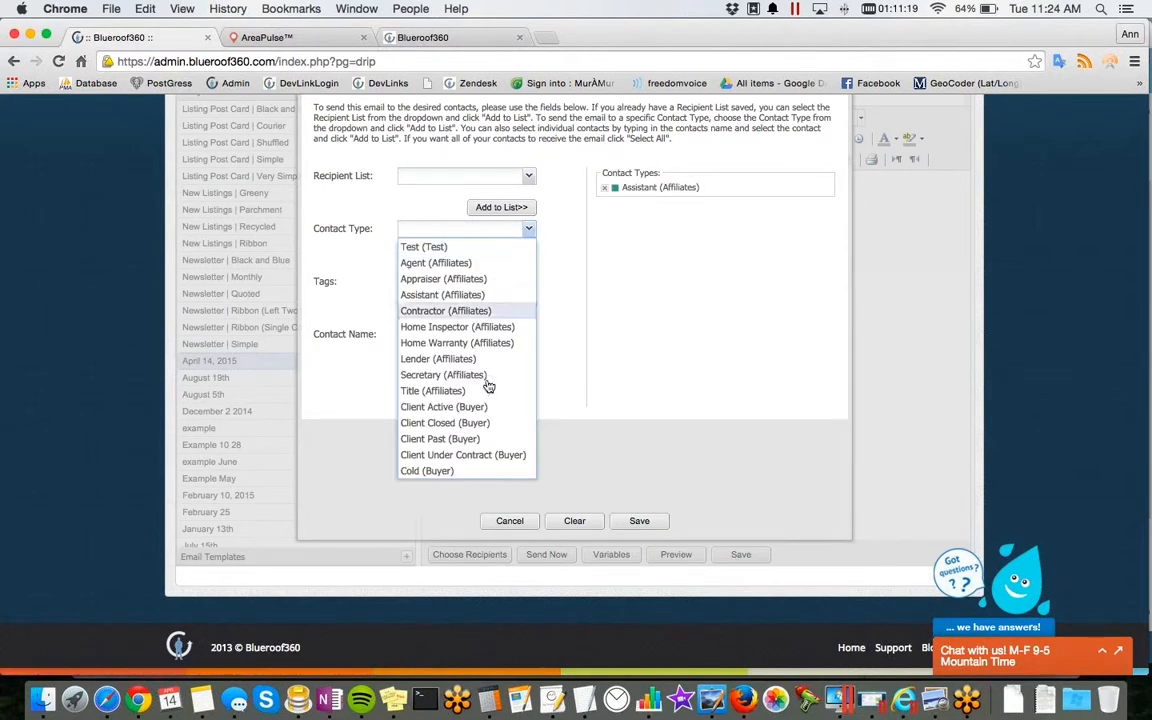
click(520, 407)
click(501, 260)
Step: Add the New Contact tag and one individual contact, found by first name, to the email's recipients
click(527, 285)
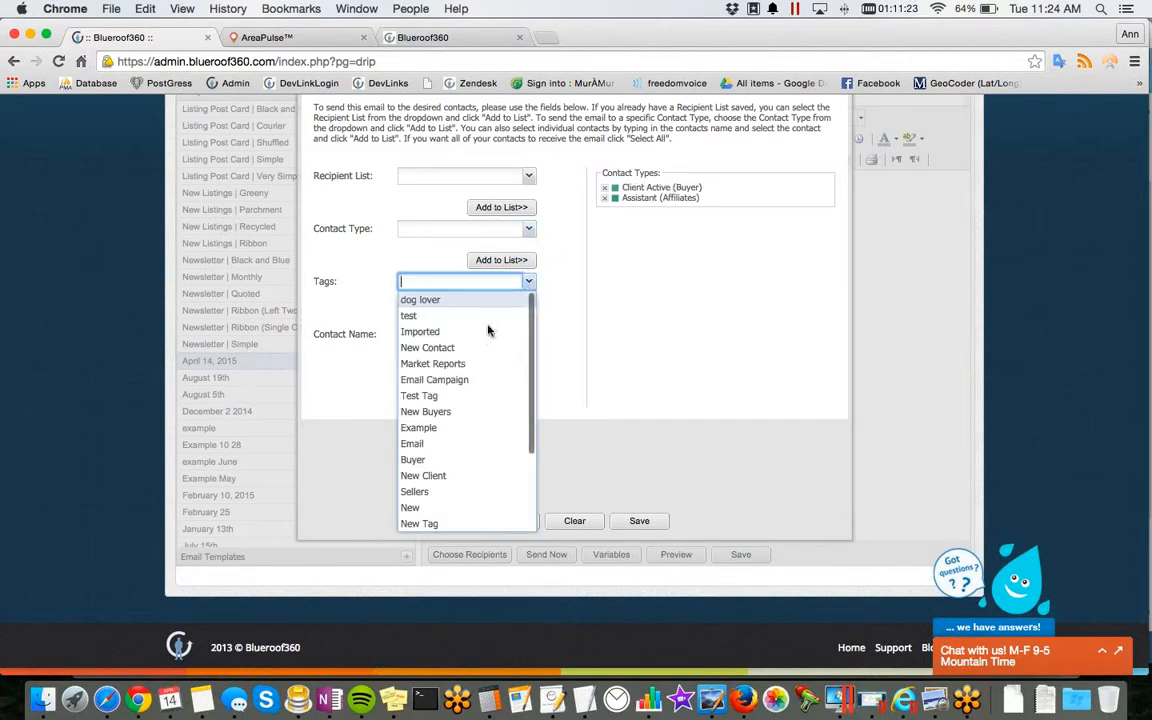
click(478, 354)
click(510, 313)
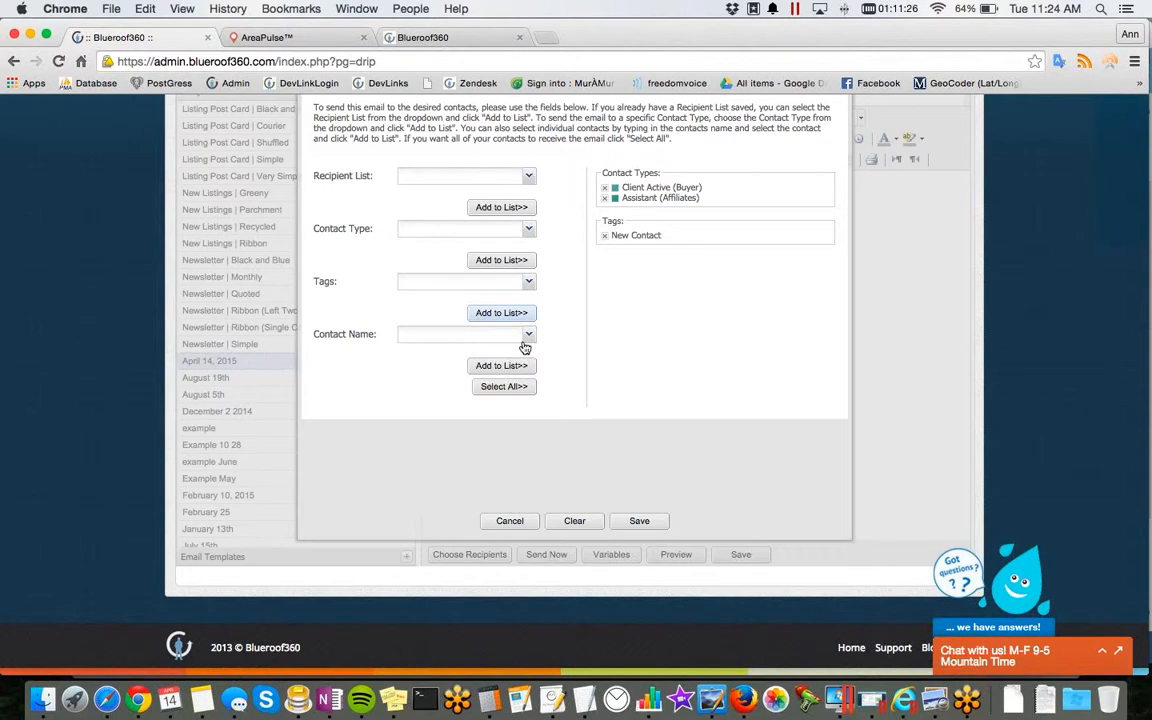
click(518, 338)
text(ann)
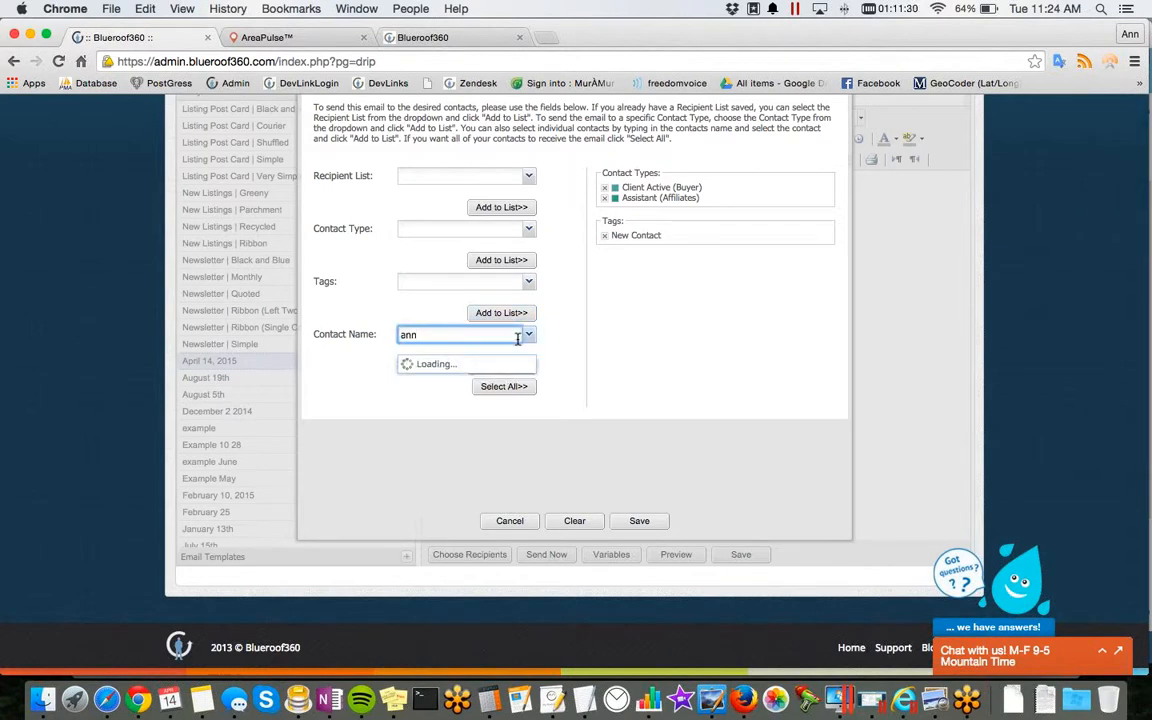
click(465, 360)
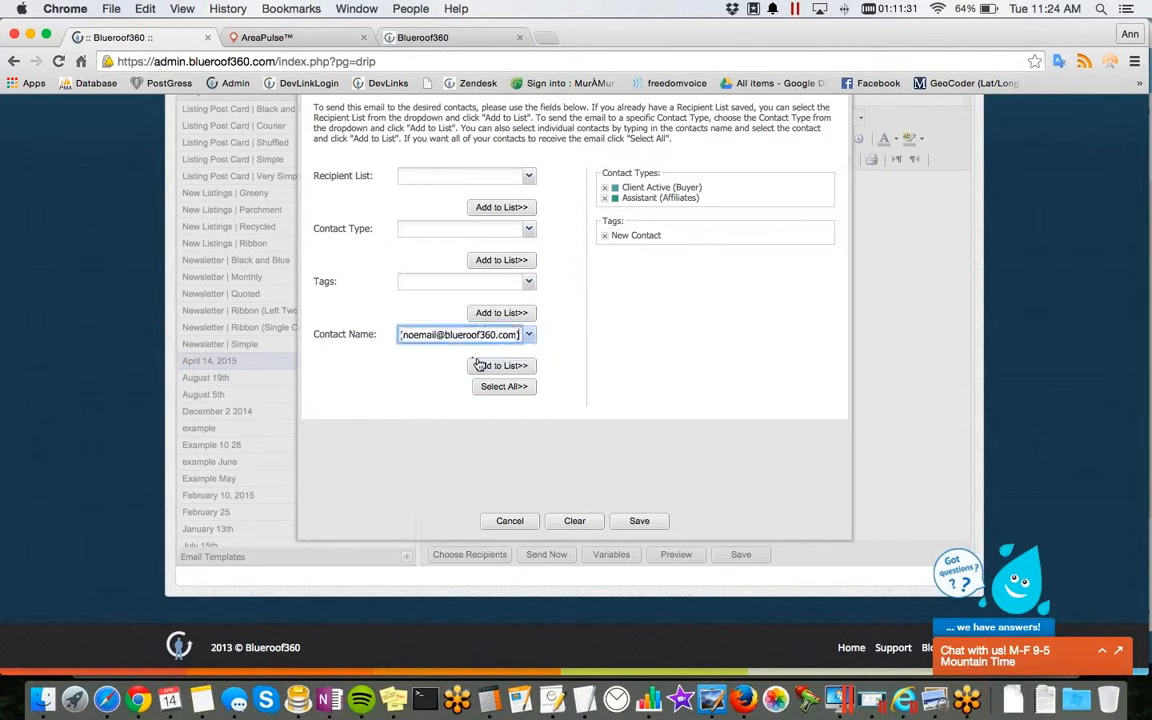
click(482, 366)
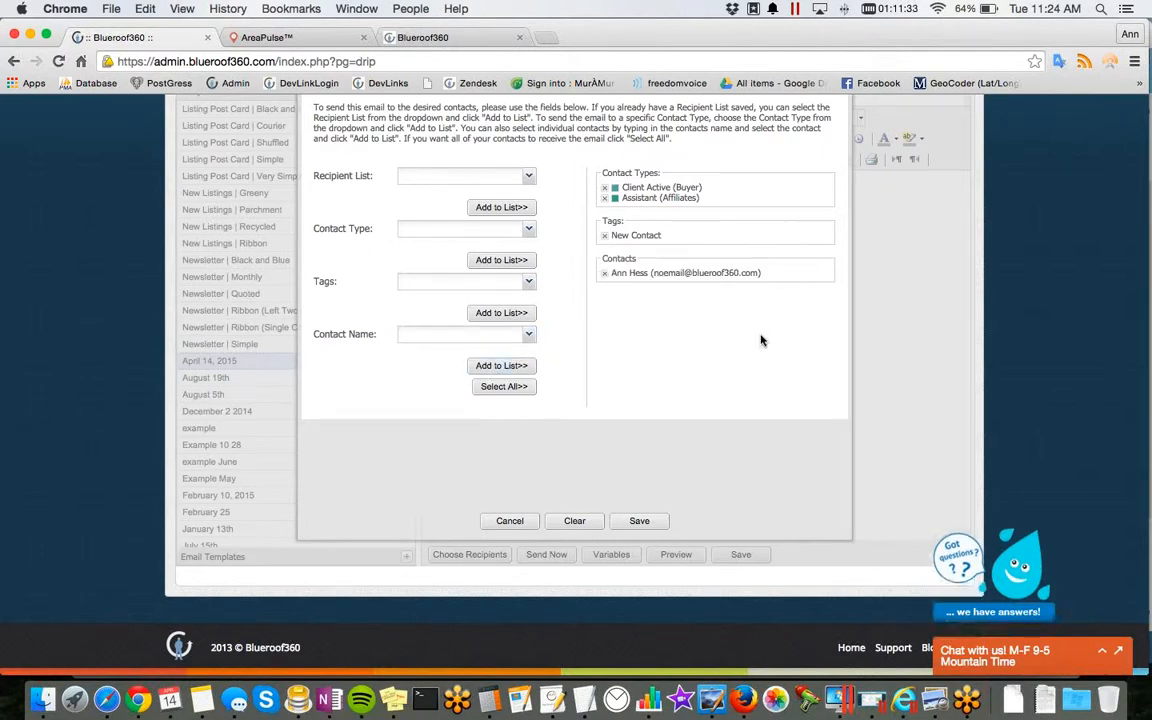
Step: Save the chosen recipients as a new recipient list named "April List"
click(639, 520)
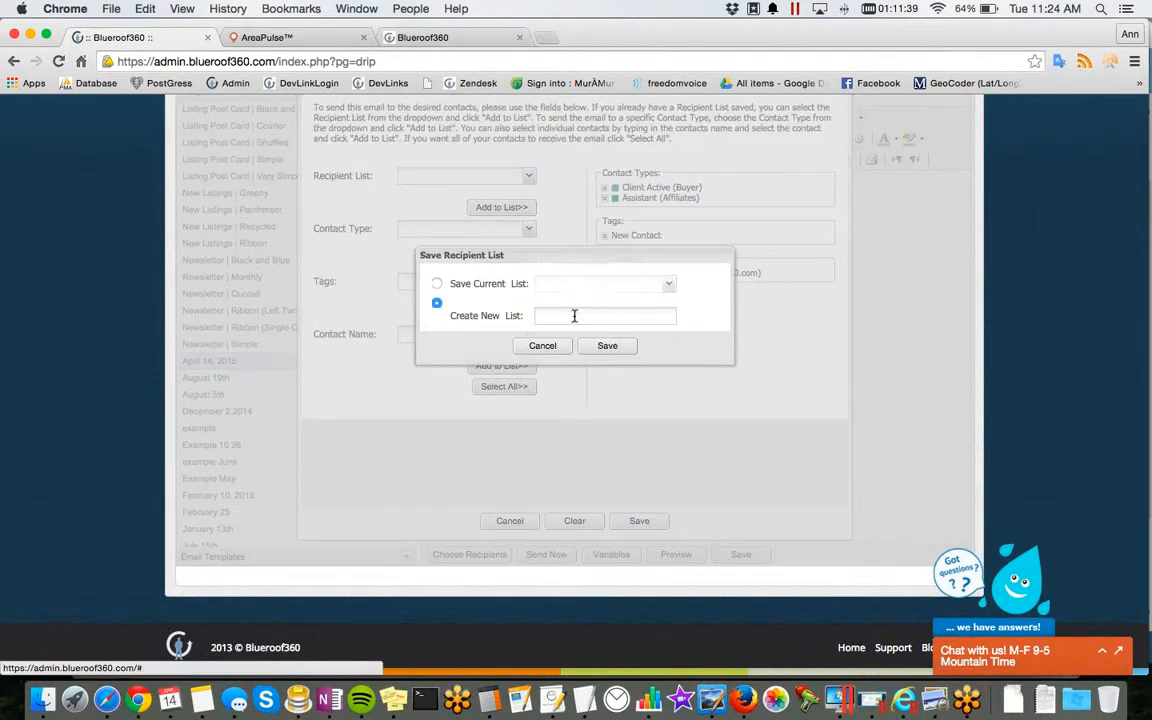
click(574, 321)
text(Apri)
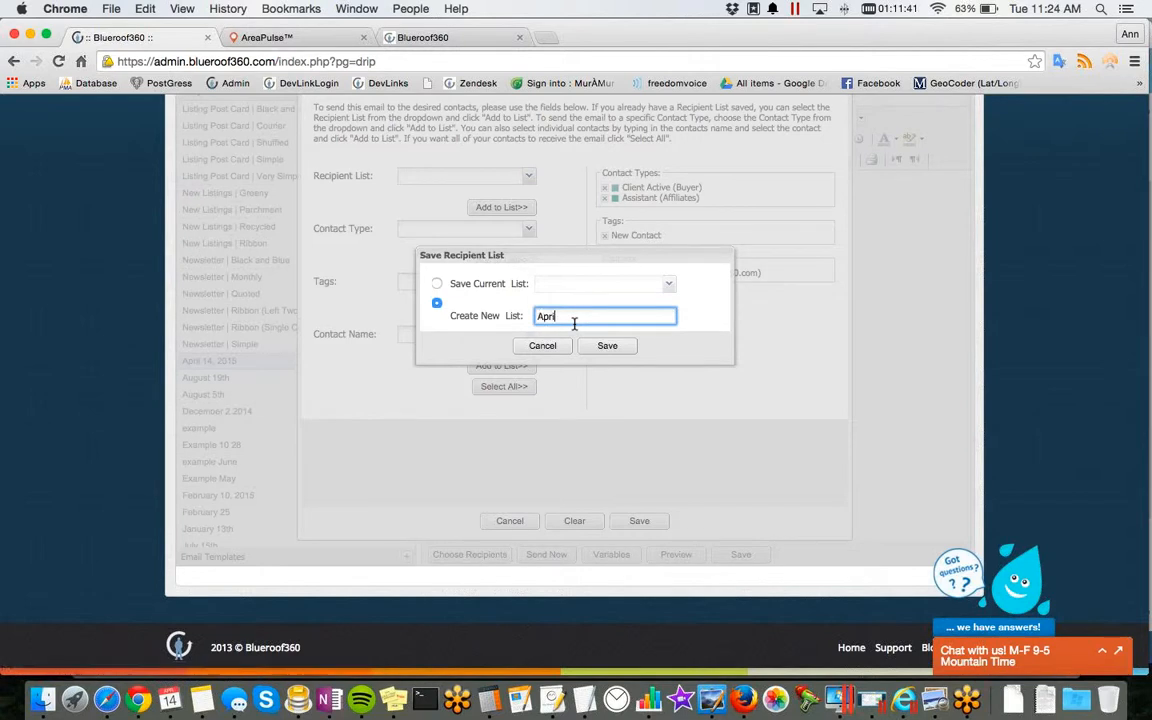
text(l List)
click(604, 345)
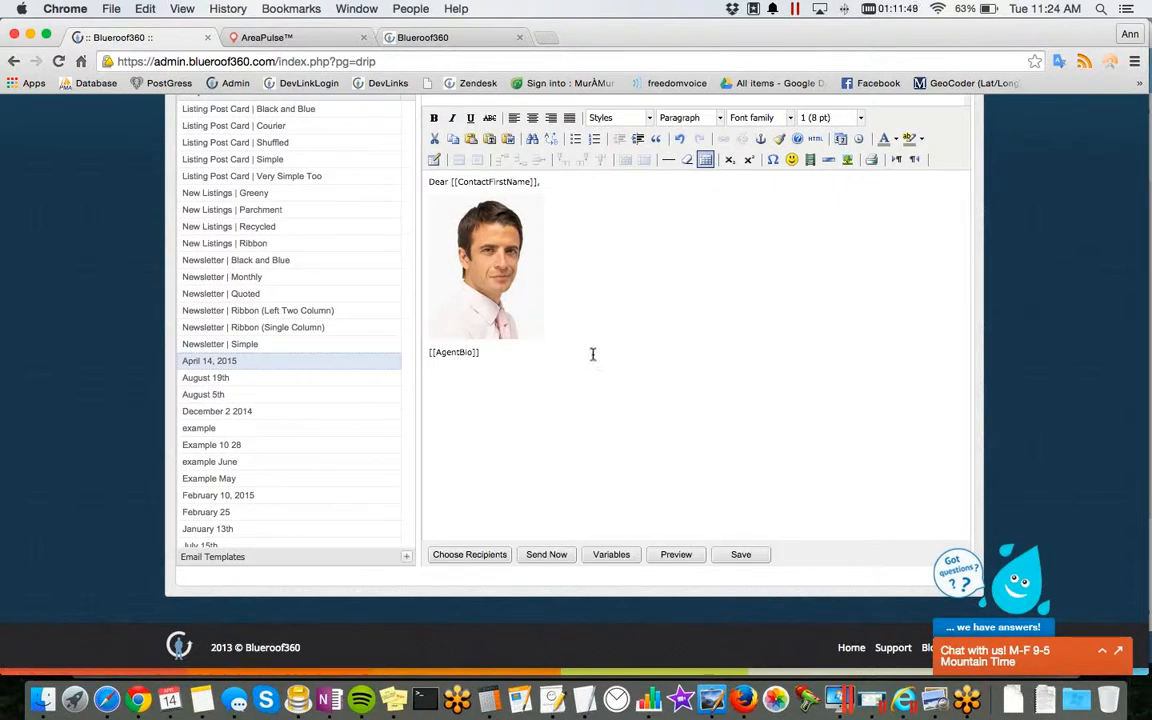
Step: Send the April 14, 2015 email immediately to the chosen recipients as a bulk email
click(560, 556)
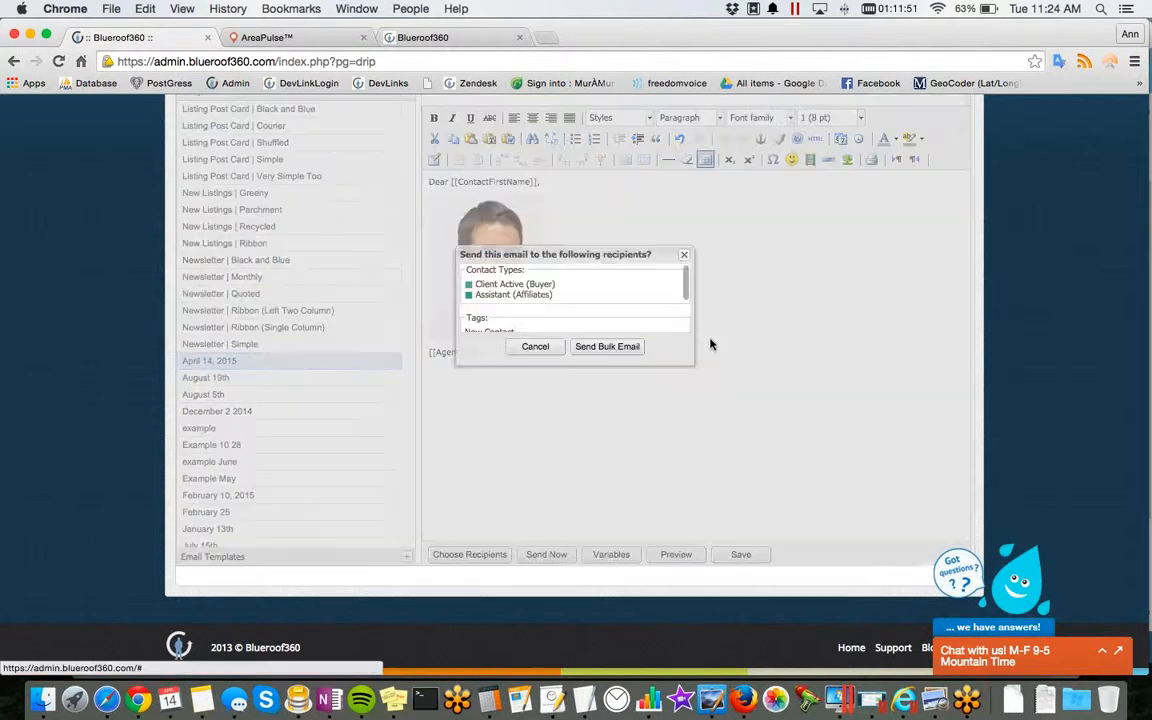
scroll(645, 310, down, 2)
click(607, 372)
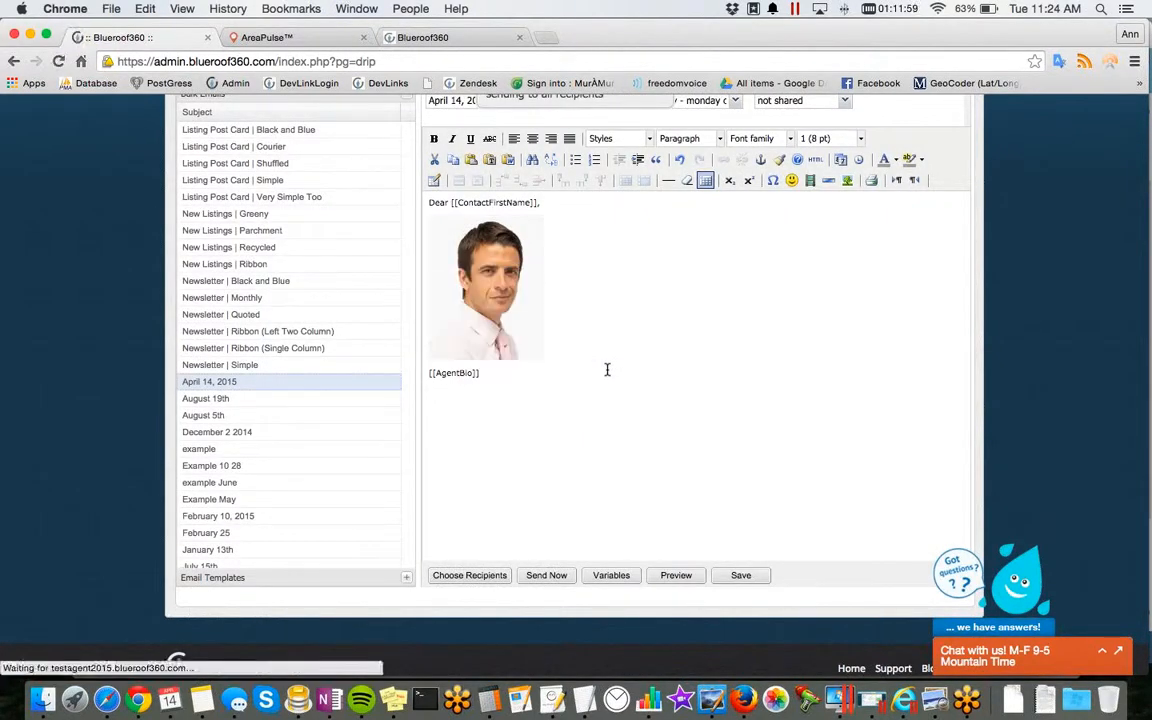
Step: Look through the pending emails in the email activity log and switch the view to sent emails
scroll(607, 370, up, 5)
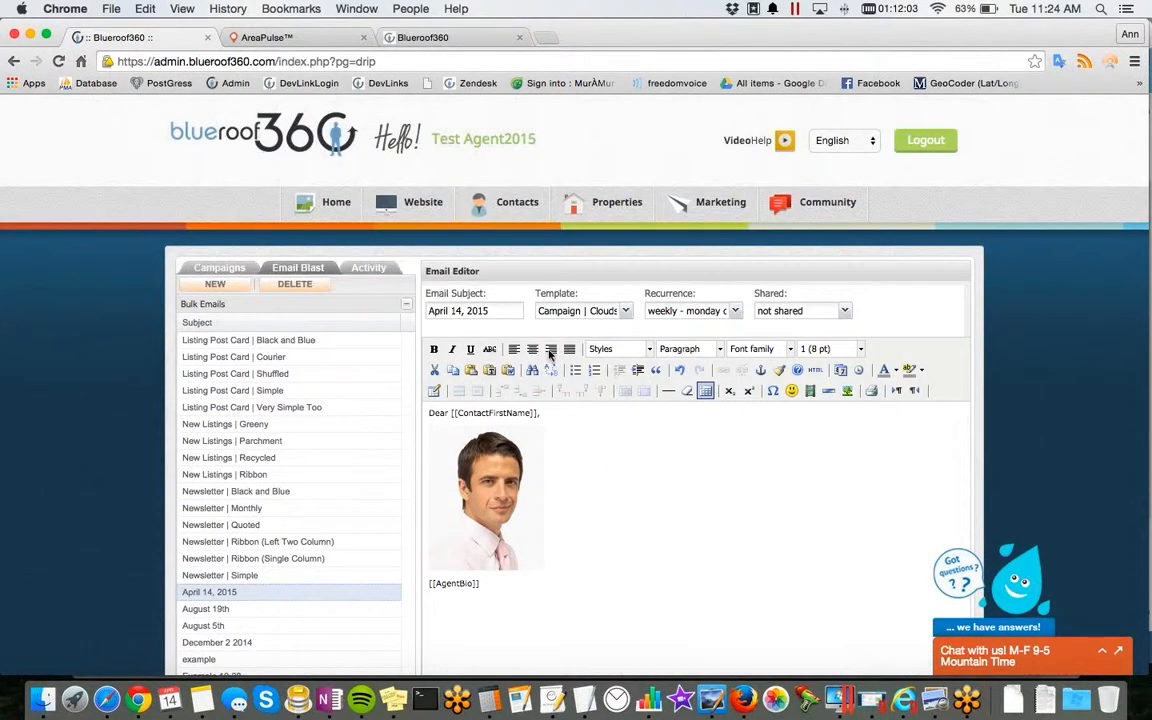
click(370, 271)
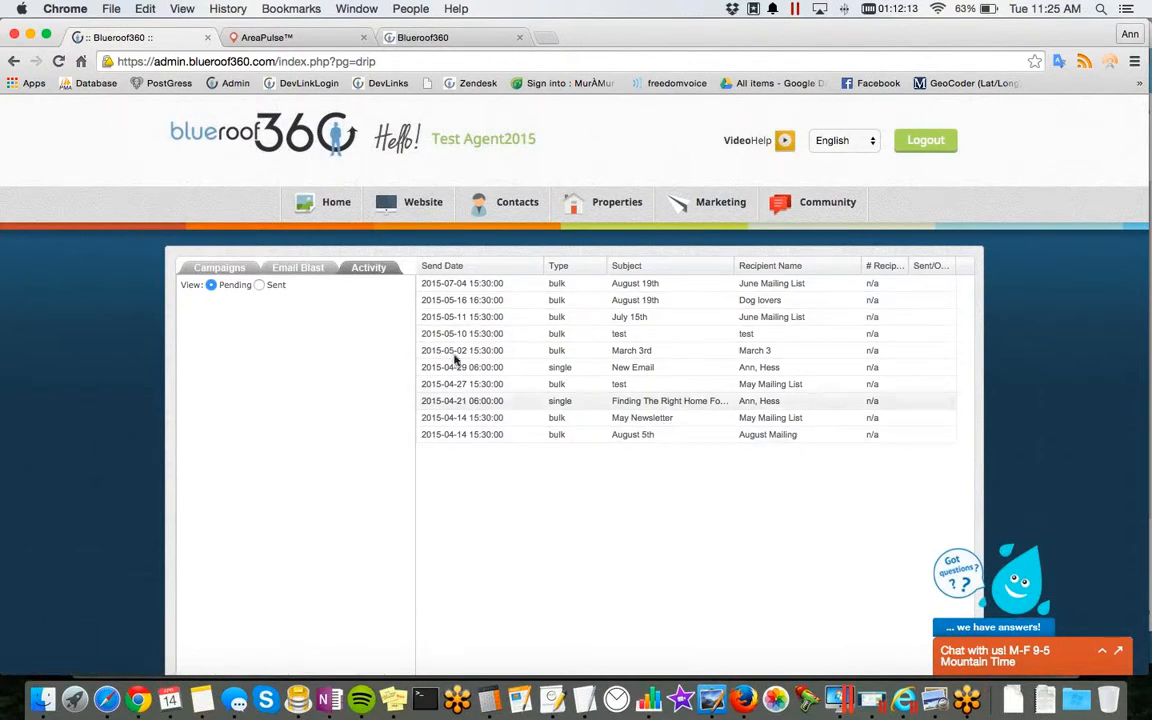
click(261, 287)
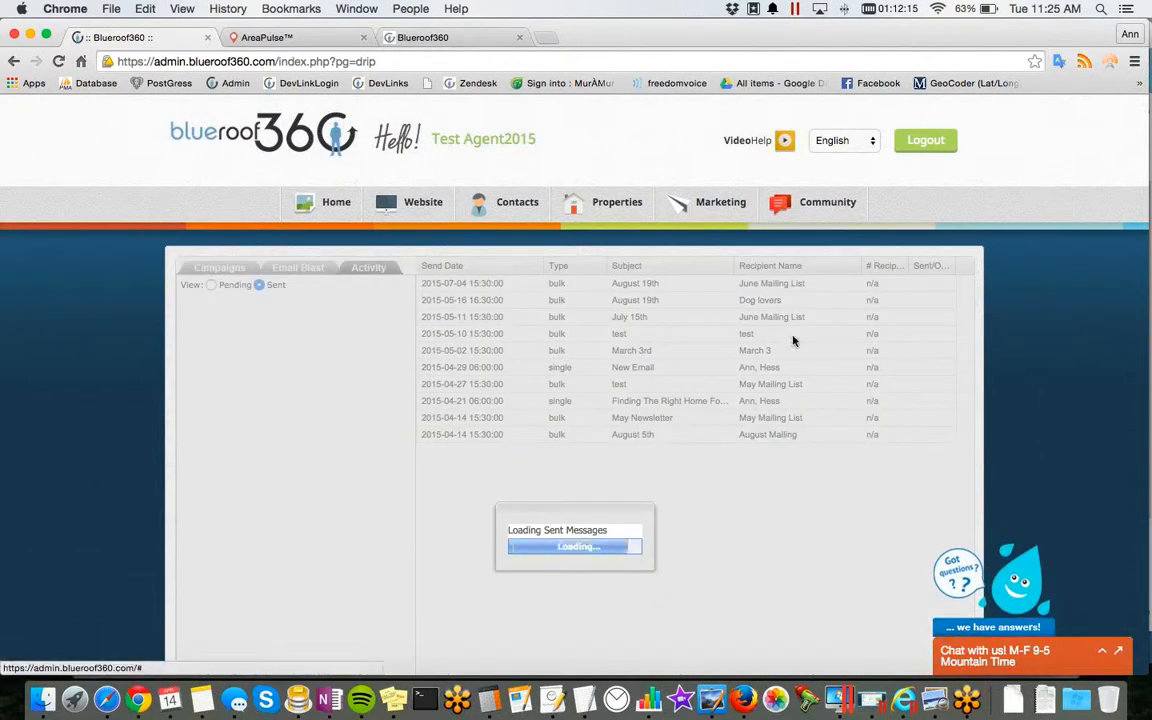